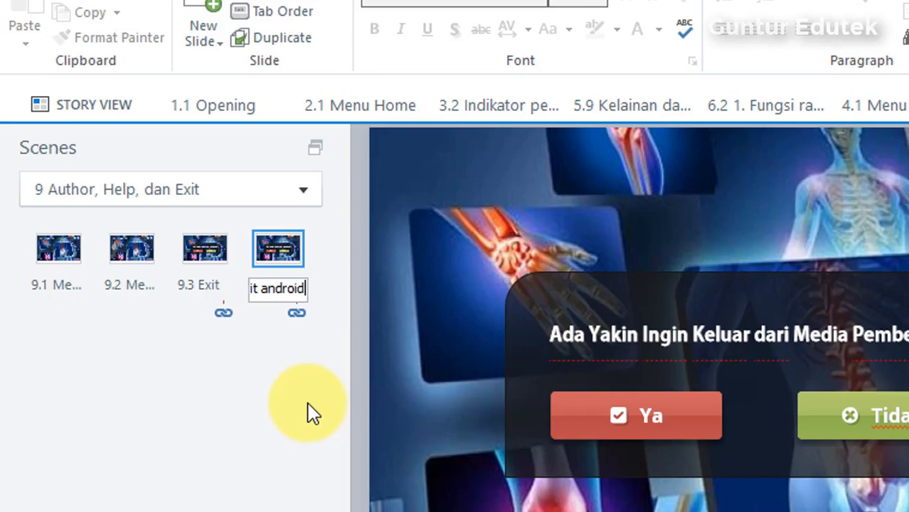
- Finish naming slide 9.4 'Exit android', then delete its Ya and Tidak buttons
{"action": "left_click", "coordinate": [209, 448]}
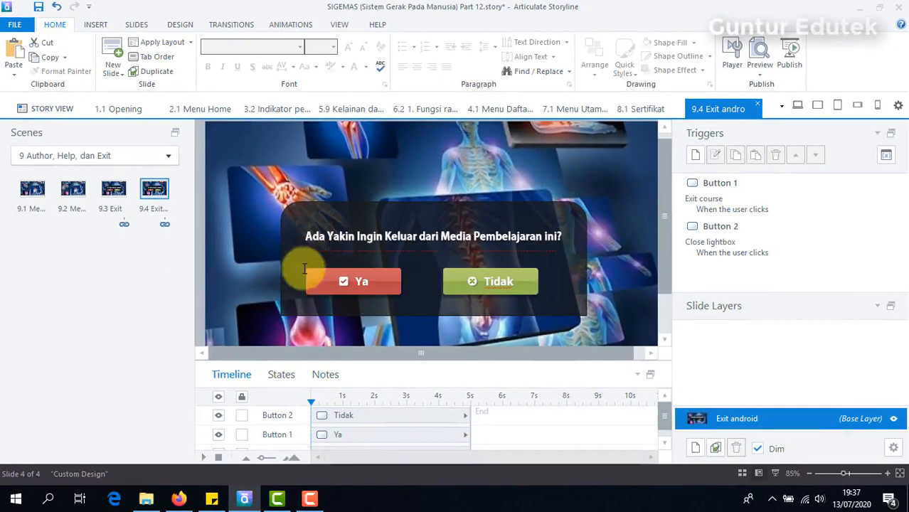
{"action": "left_click", "coordinate": [308, 282]}
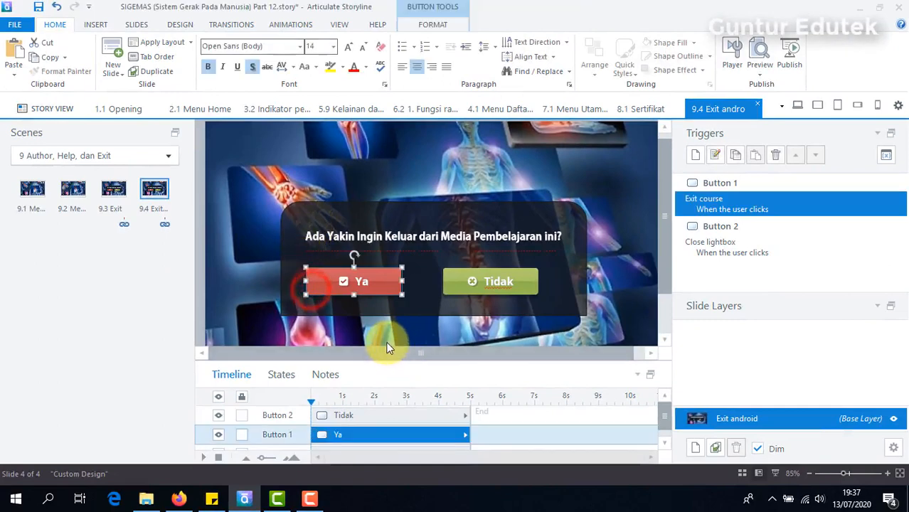
{"action": "key", "text": "Delete"}
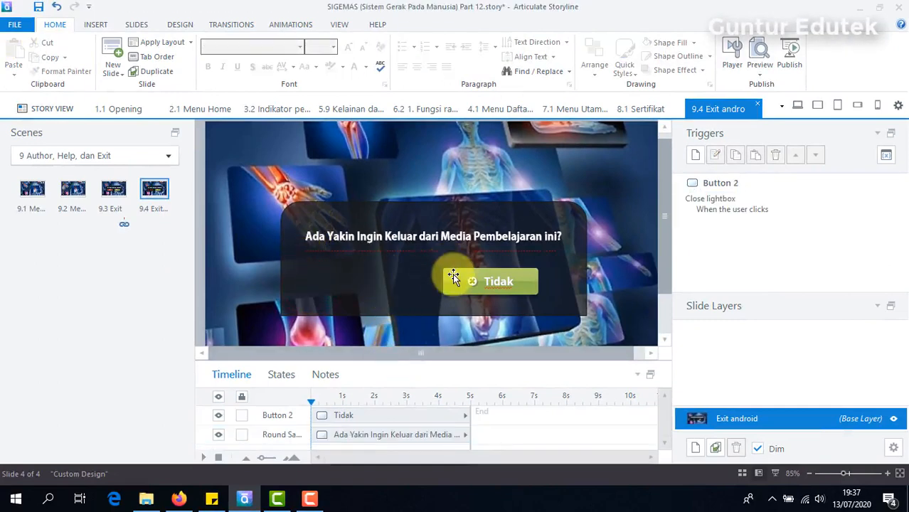
{"action": "left_click", "coordinate": [454, 274]}
{"action": "key", "text": "Delete"}
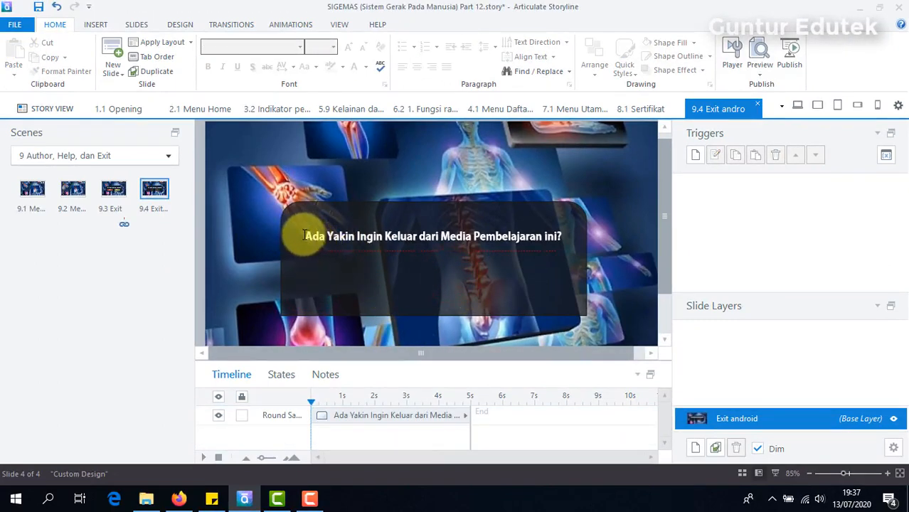
{"action": "left_click", "coordinate": [304, 237]}
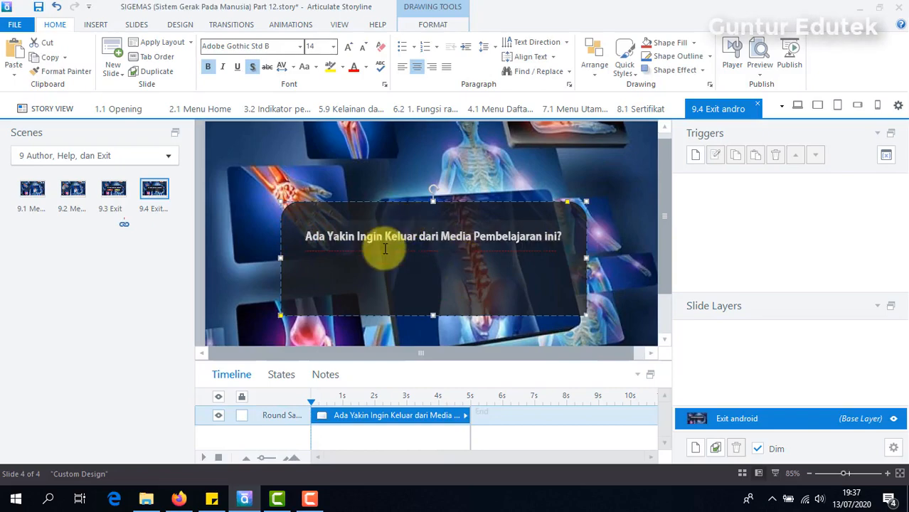
- Enter 'Untuk Keluar Dari Media Ini Silahkan Tekan Tombol Back pada Ponsel' in the box at size 20
{"action": "type", "text": "Un"}
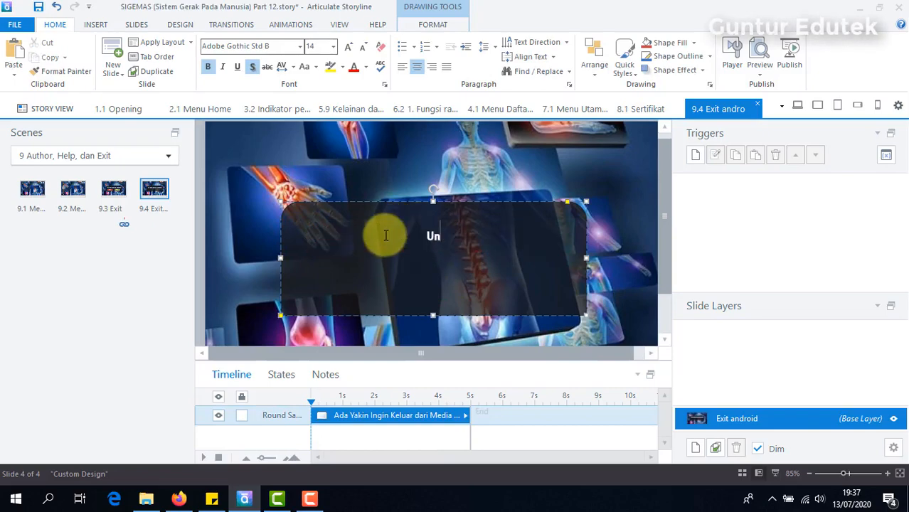
{"action": "type", "text": "tuk"}
{"action": "type", "text": " keluar"}
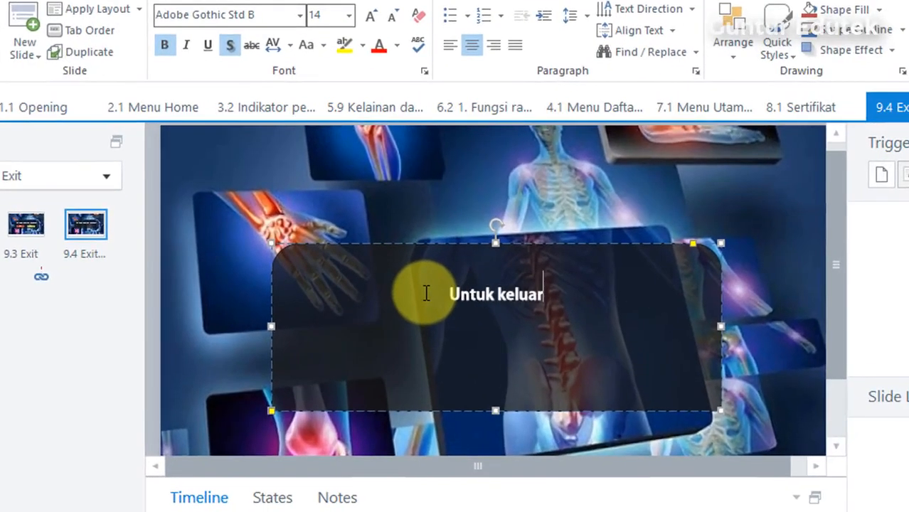
{"action": "type", "text": " Dari Media Ini Silahkan Tekan Tombol Back"}
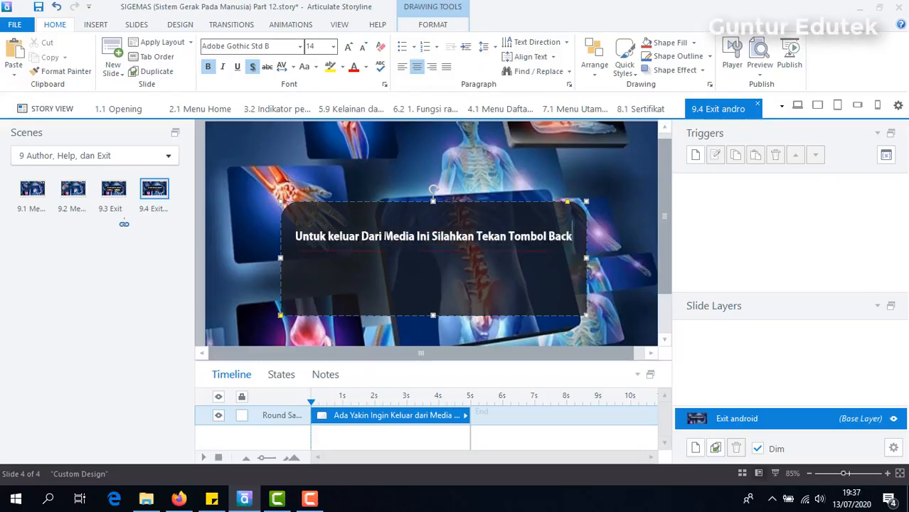
{"action": "type", "text": " pada Ponsel"}
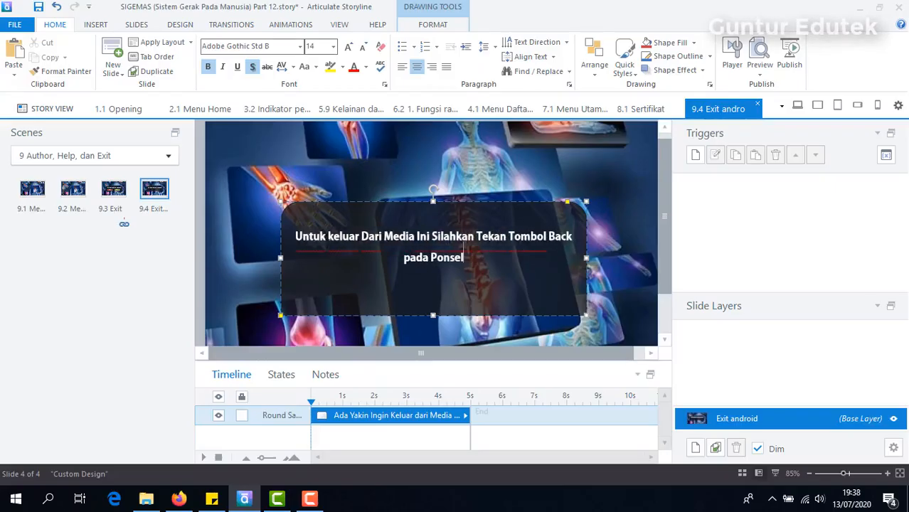
{"action": "left_click", "coordinate": [333, 236]}
{"action": "key", "text": "BackSpace"}
{"action": "type", "text": "K"}
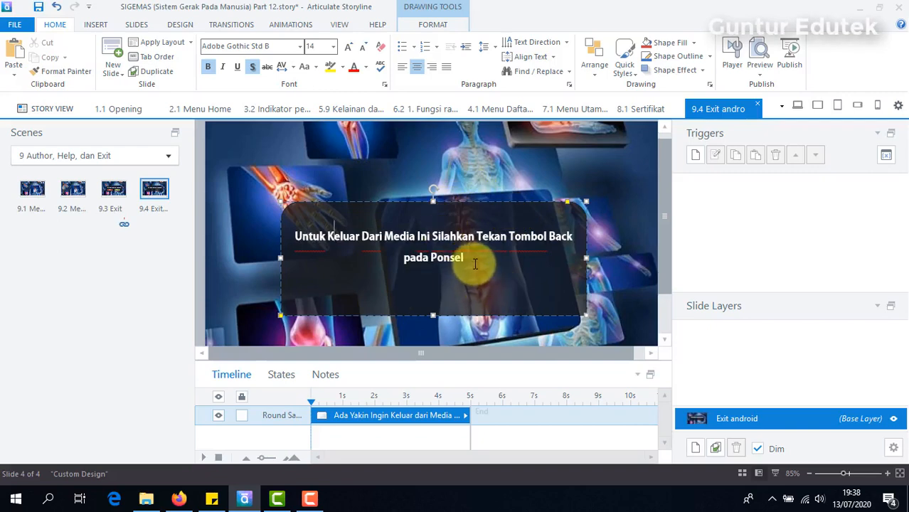
{"action": "left_click", "coordinate": [331, 47]}
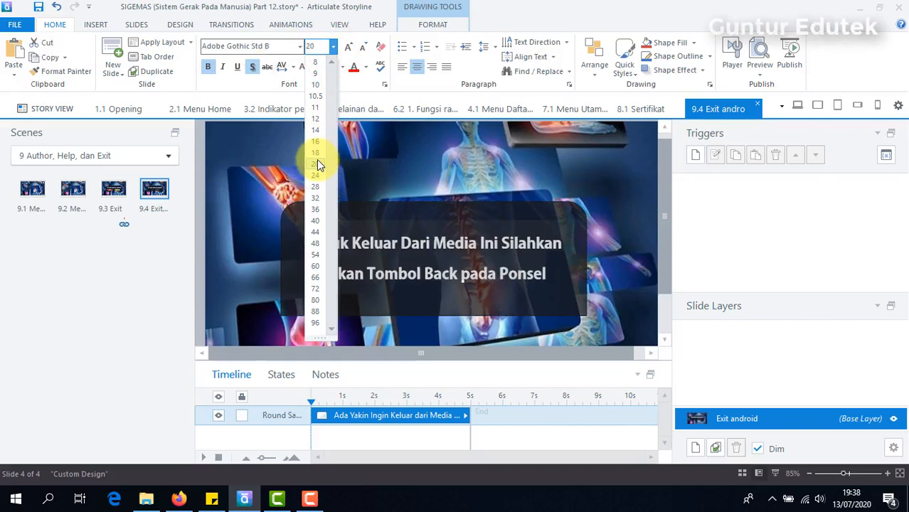
{"action": "left_click", "coordinate": [317, 164]}
{"action": "left_click", "coordinate": [610, 239]}
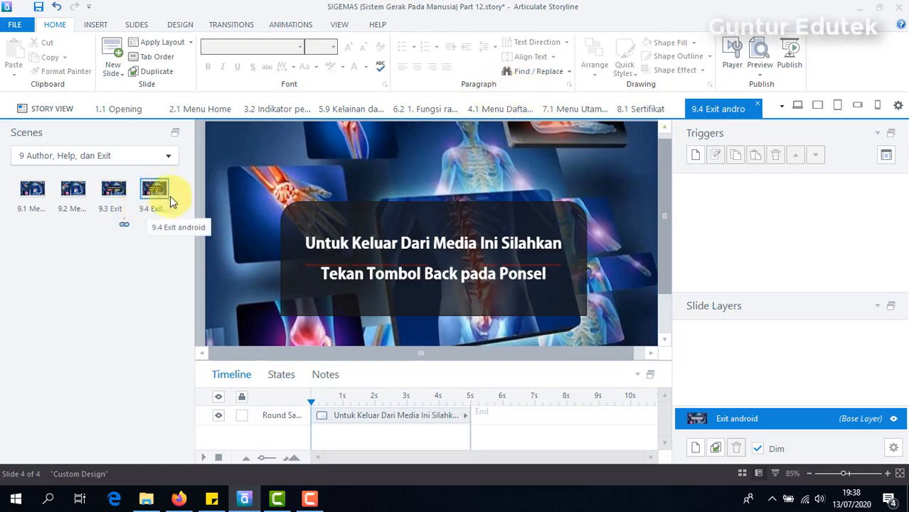
- Retarget the player's Exit tab trigger to lightbox slide 9.4 Exit android instead of 9.3 Exit
{"action": "left_click", "coordinate": [895, 450]}
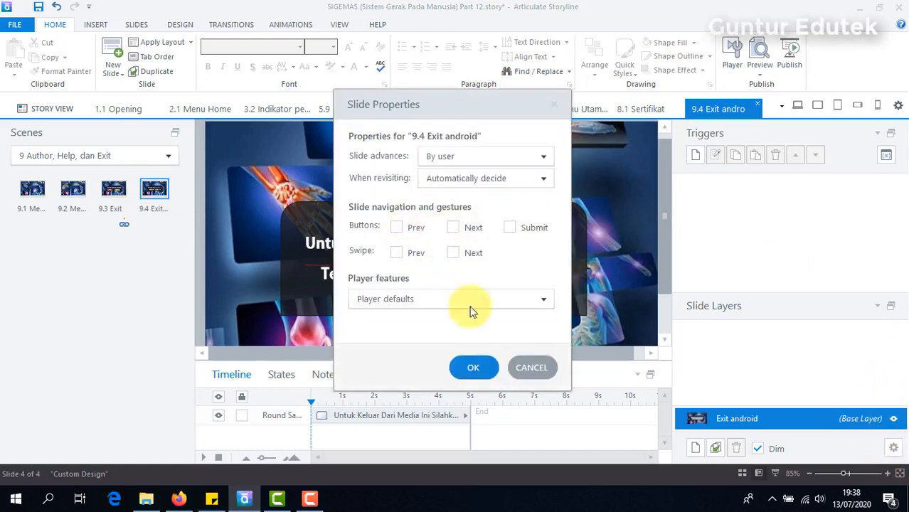
{"action": "left_click", "coordinate": [527, 371]}
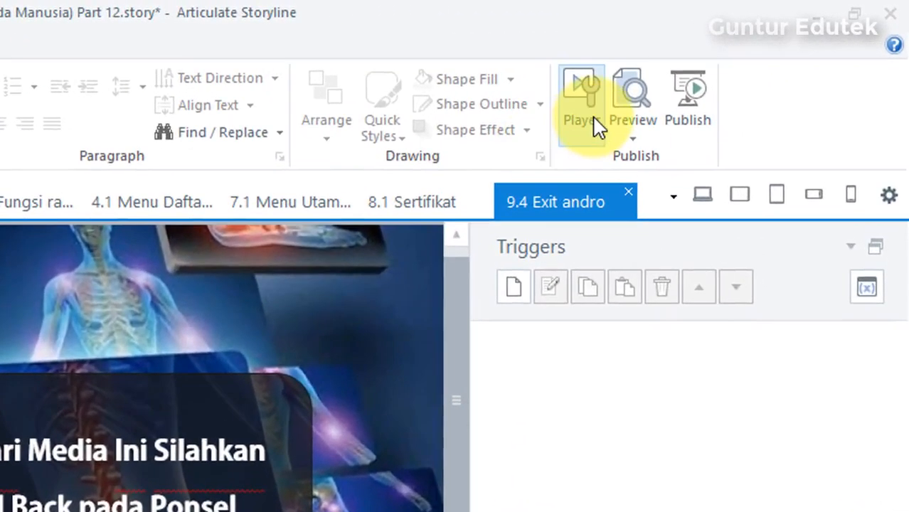
{"action": "left_click", "coordinate": [595, 119]}
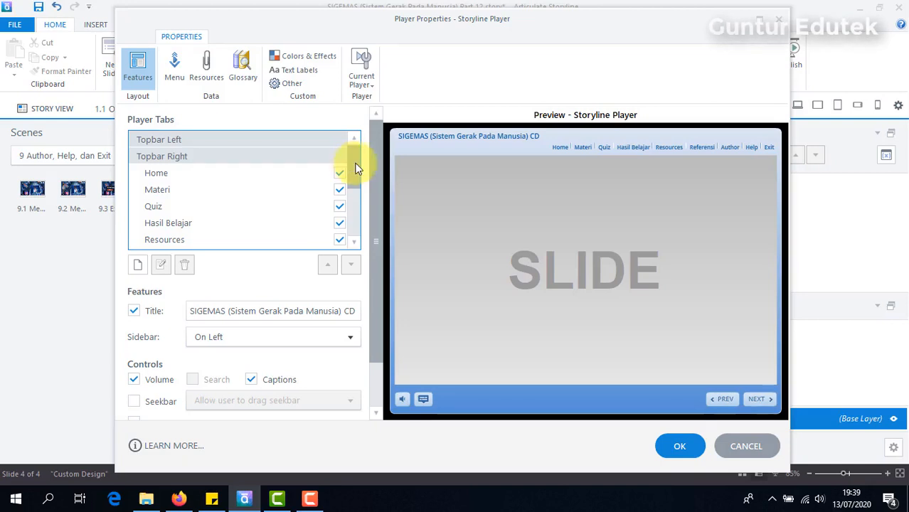
{"action": "left_click_drag", "start_coordinate": [351, 163], "coordinate": [349, 225]}
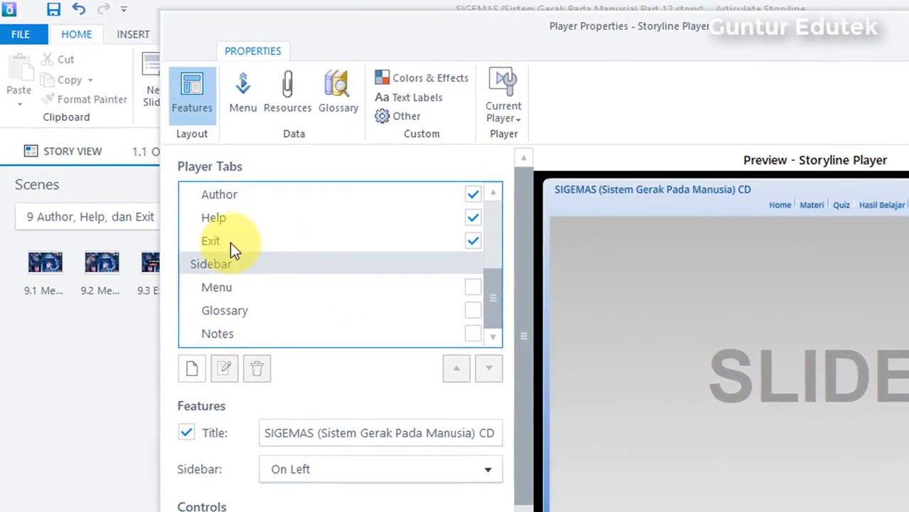
{"action": "left_click", "coordinate": [164, 173]}
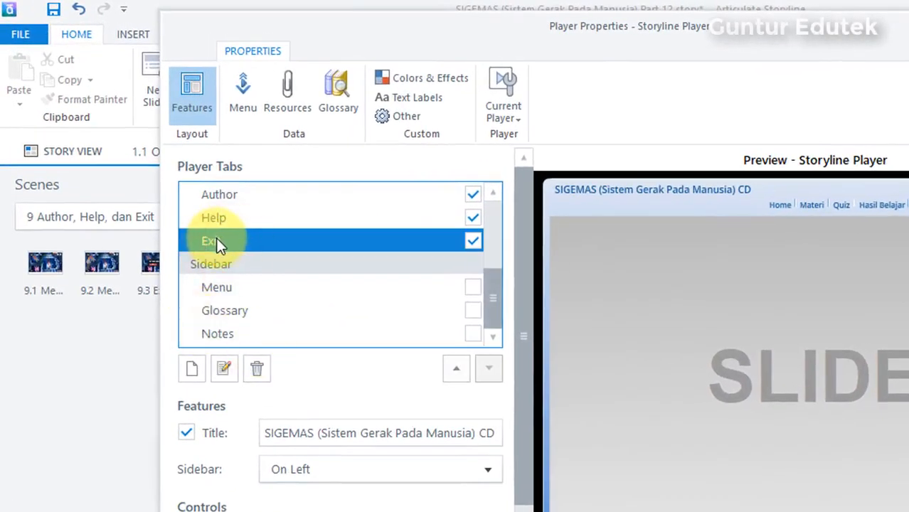
{"action": "left_click", "coordinate": [223, 370]}
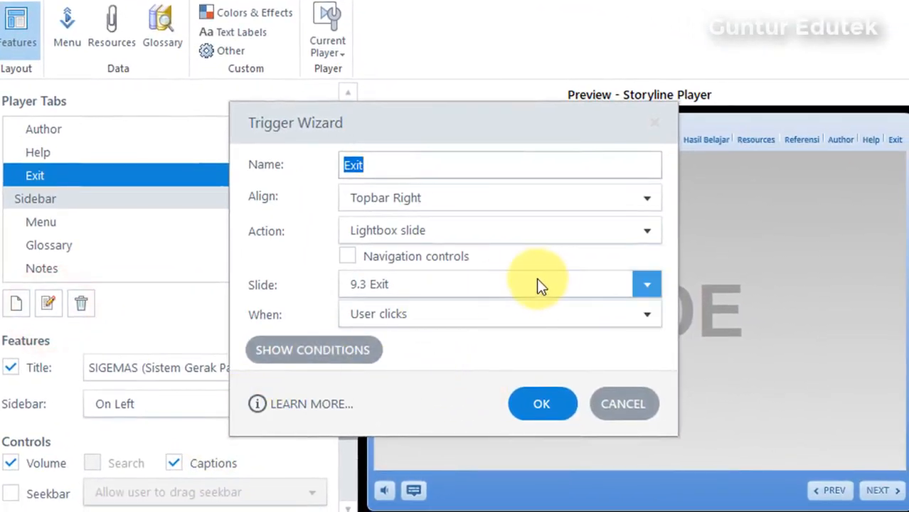
{"action": "left_click", "coordinate": [511, 277]}
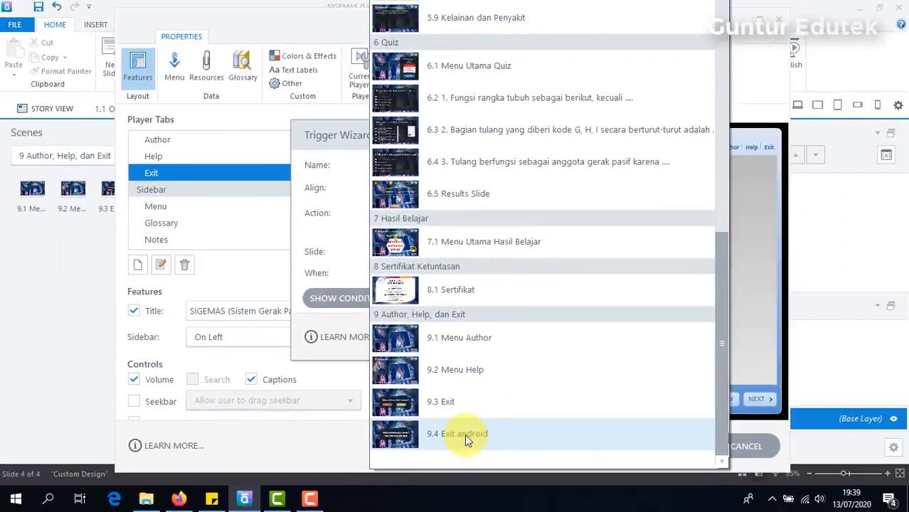
{"action": "left_click", "coordinate": [464, 434]}
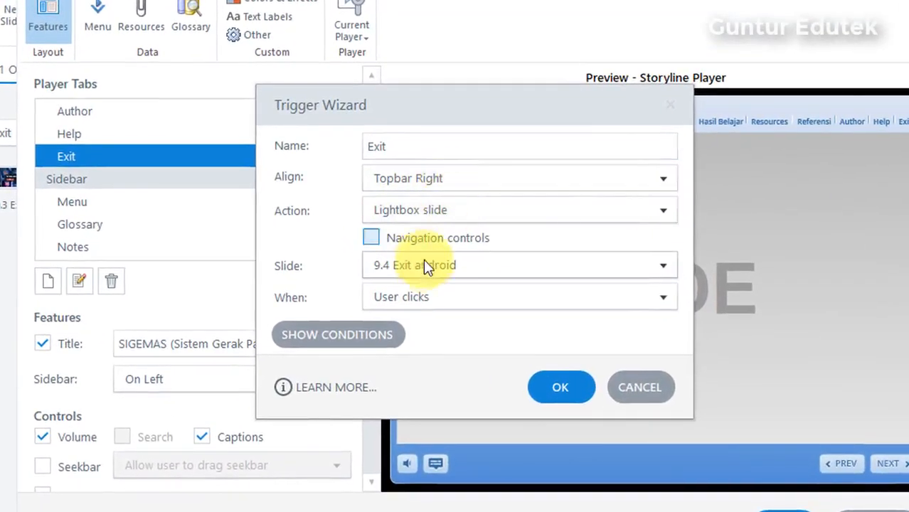
{"action": "left_click", "coordinate": [424, 262]}
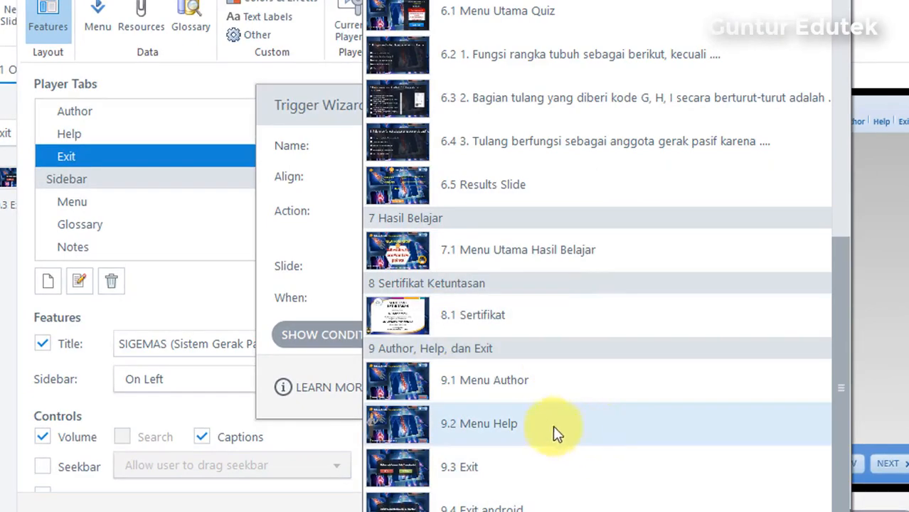
{"action": "left_click", "coordinate": [535, 508]}
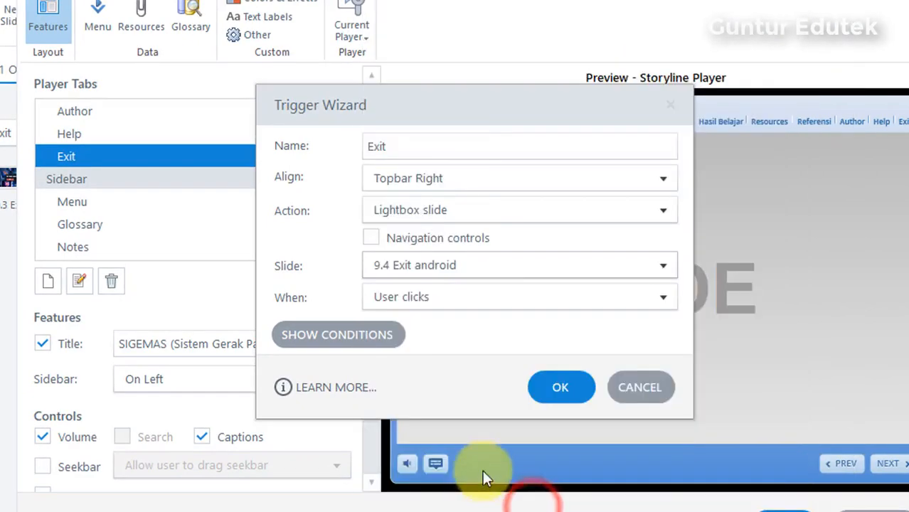
{"action": "left_click", "coordinate": [559, 386]}
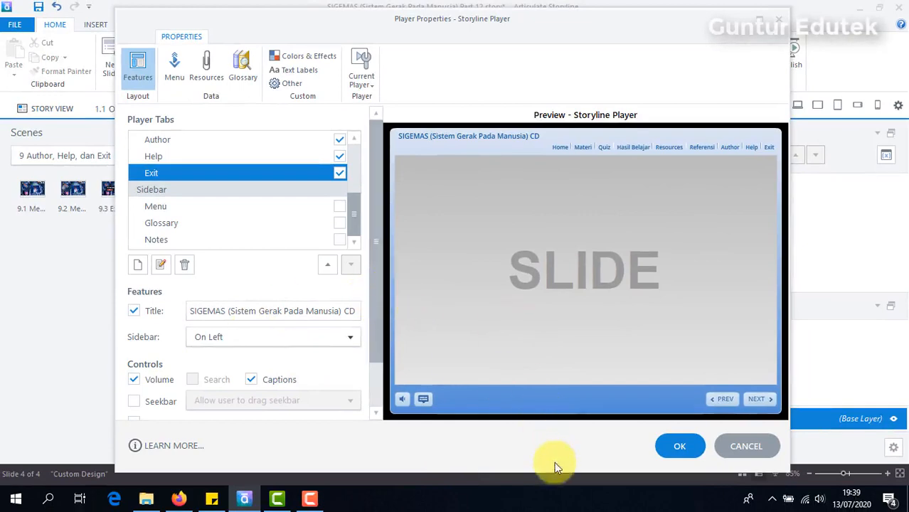
{"action": "left_click", "coordinate": [676, 447]}
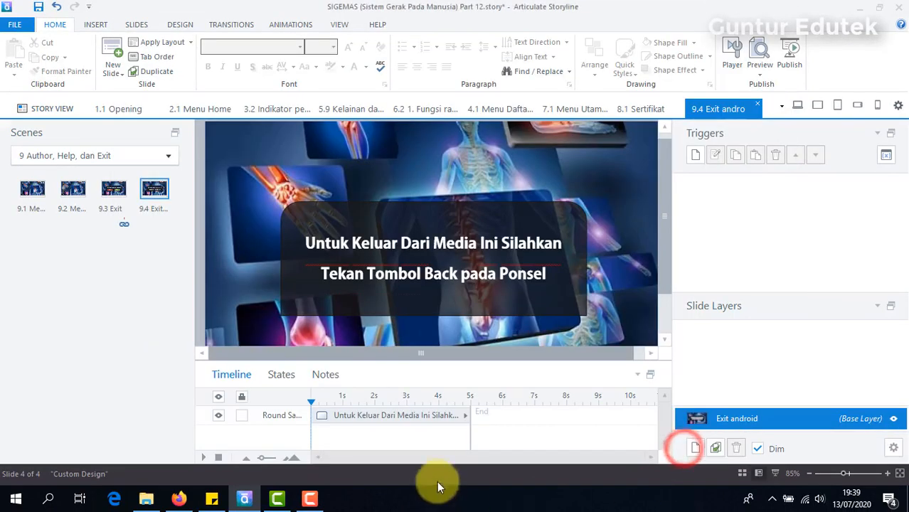
- Save As with the file name's Part 12 changed to Part 13
{"action": "left_click", "coordinate": [123, 264]}
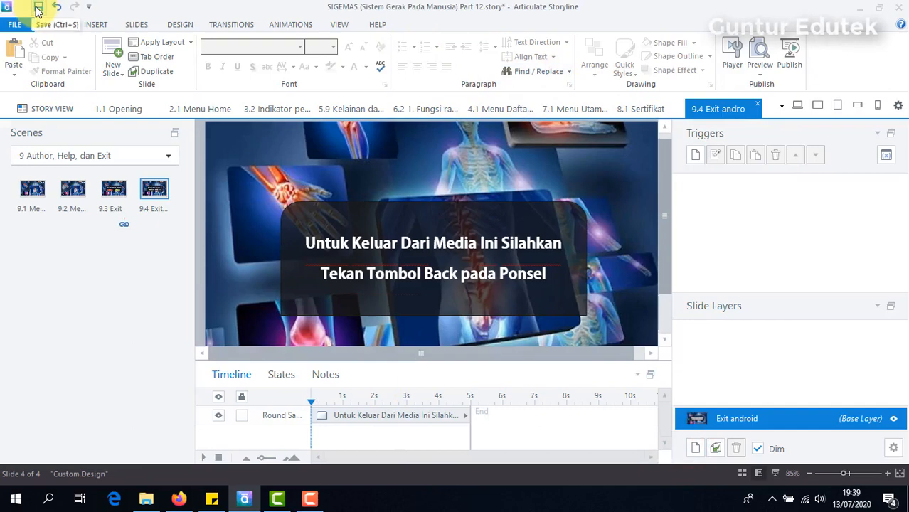
{"action": "left_click", "coordinate": [14, 25]}
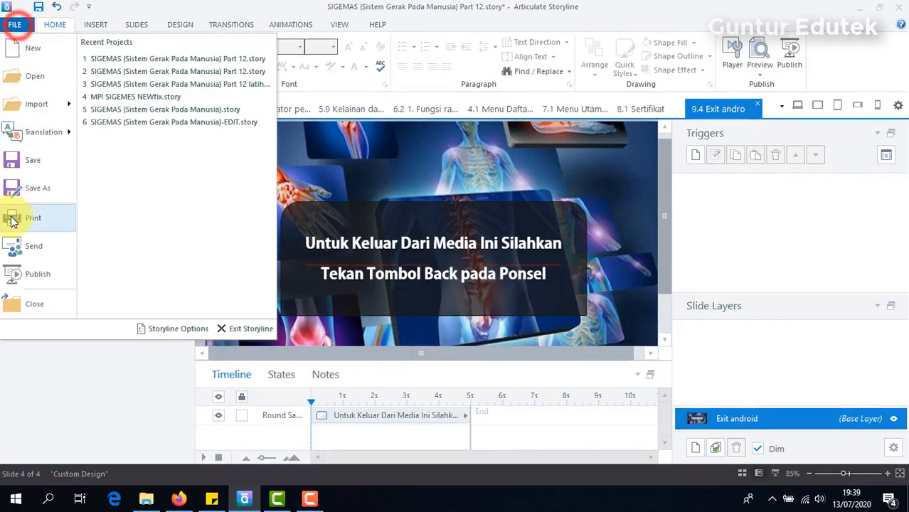
{"action": "left_click", "coordinate": [21, 187]}
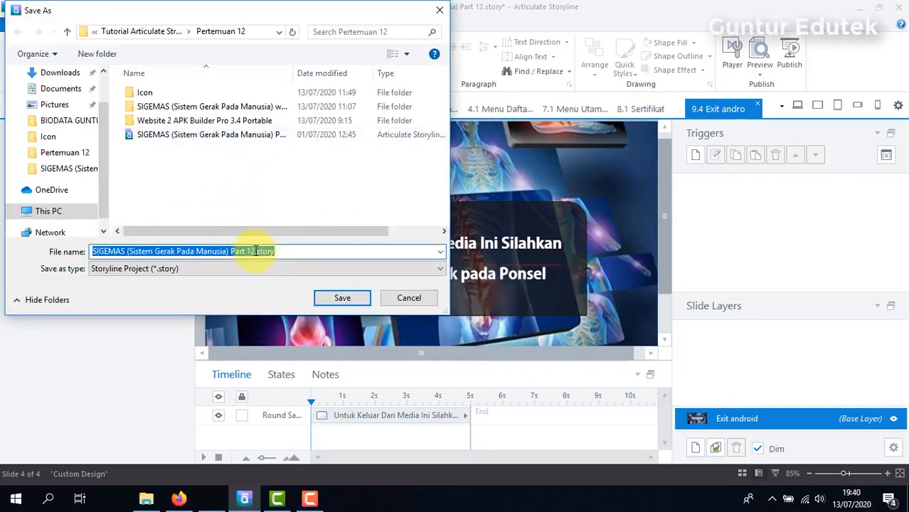
{"action": "left_click", "coordinate": [254, 251]}
{"action": "key", "text": "BackSpace"}
{"action": "type", "text": "3"}
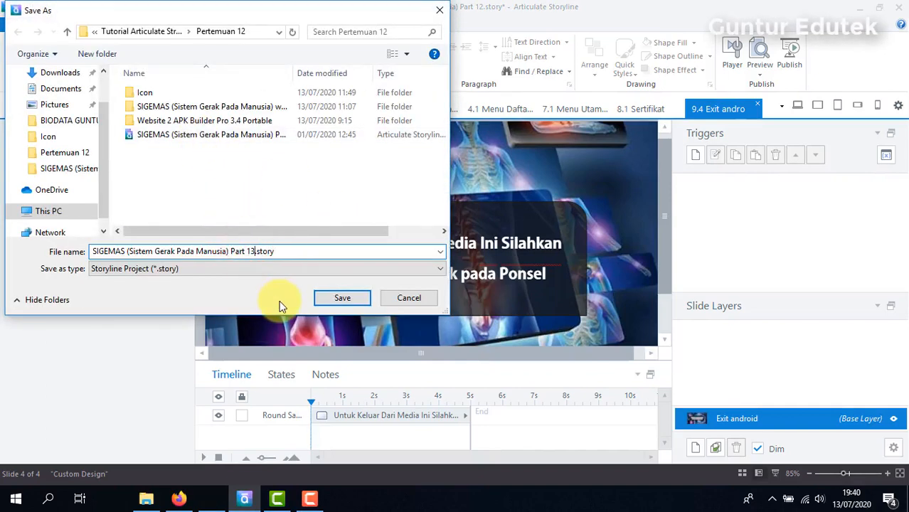
{"action": "left_click", "coordinate": [354, 295]}
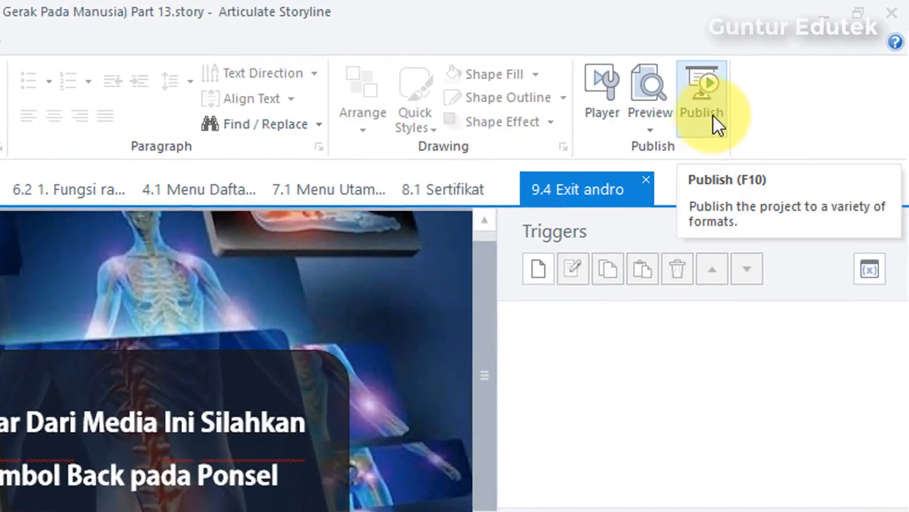
- Publish for Web with the title ending changed to WEB
{"action": "left_click", "coordinate": [711, 115]}
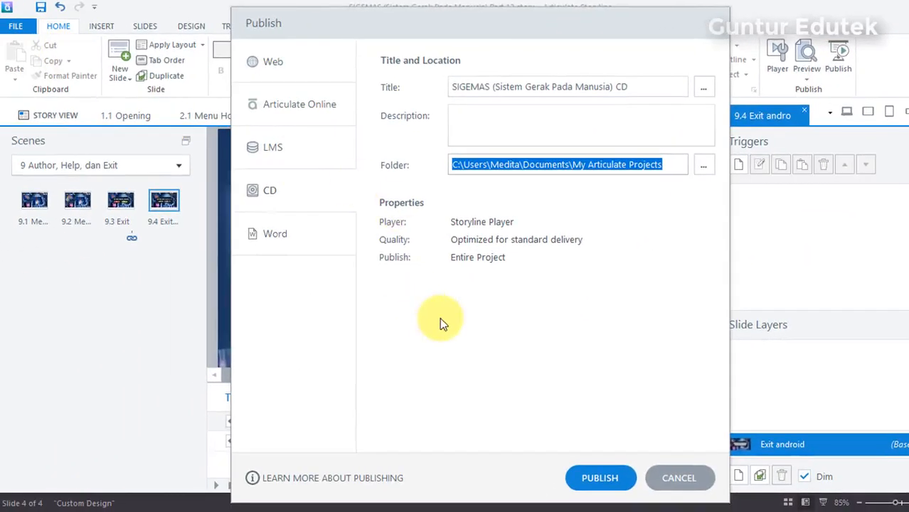
{"action": "left_click", "coordinate": [274, 66]}
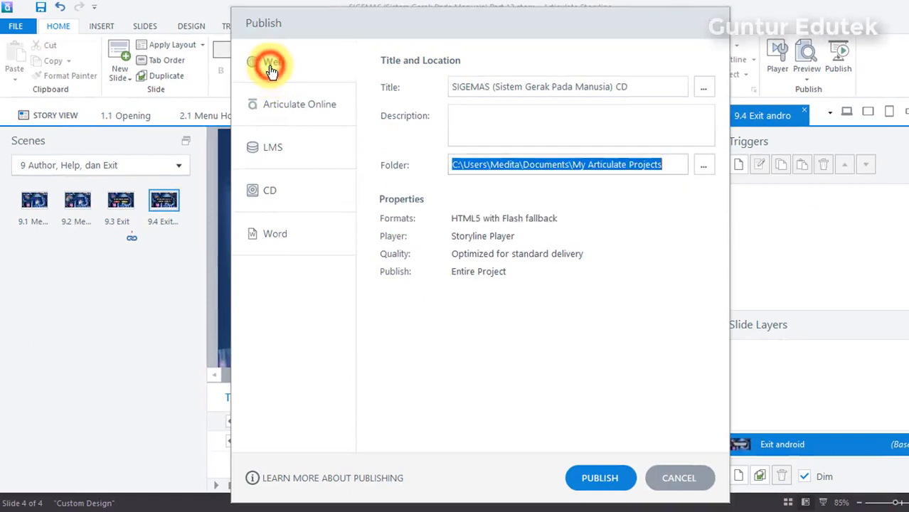
{"action": "left_click", "coordinate": [277, 65]}
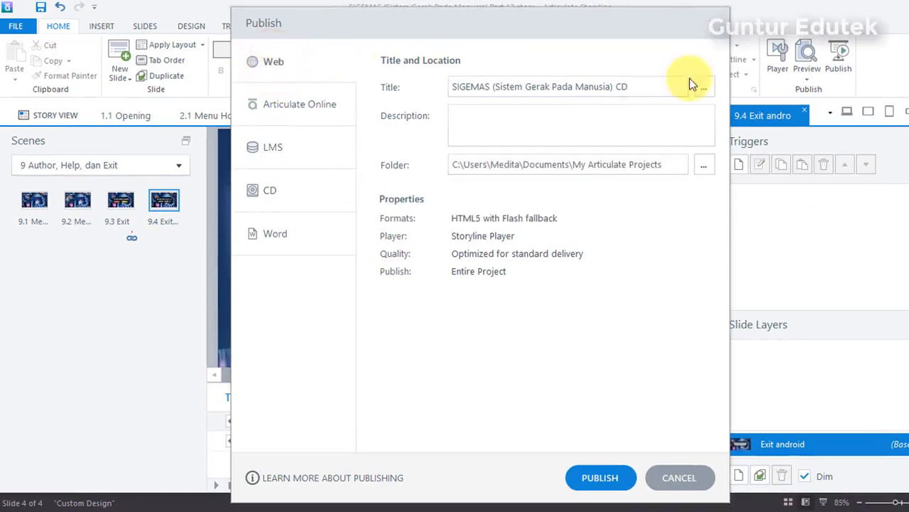
{"action": "left_click", "coordinate": [646, 88]}
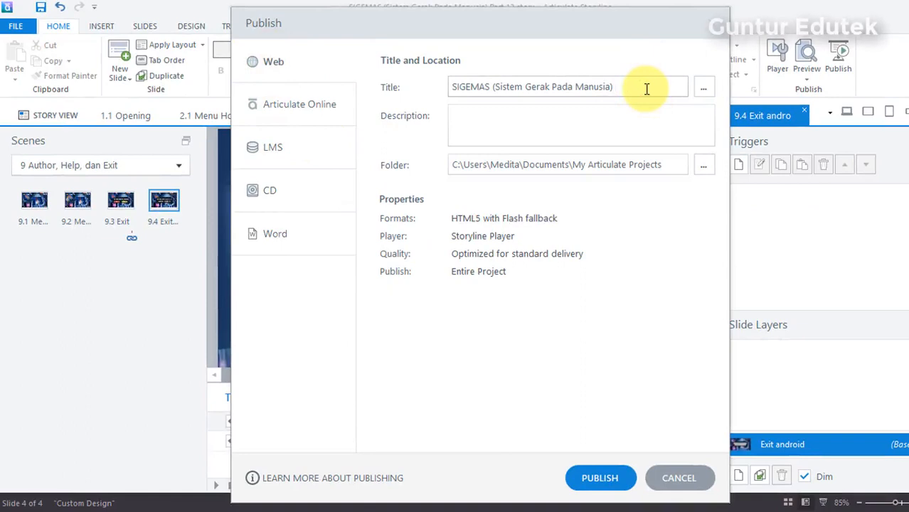
{"action": "type", "text": "WEB"}
{"action": "left_click", "coordinate": [598, 479]}
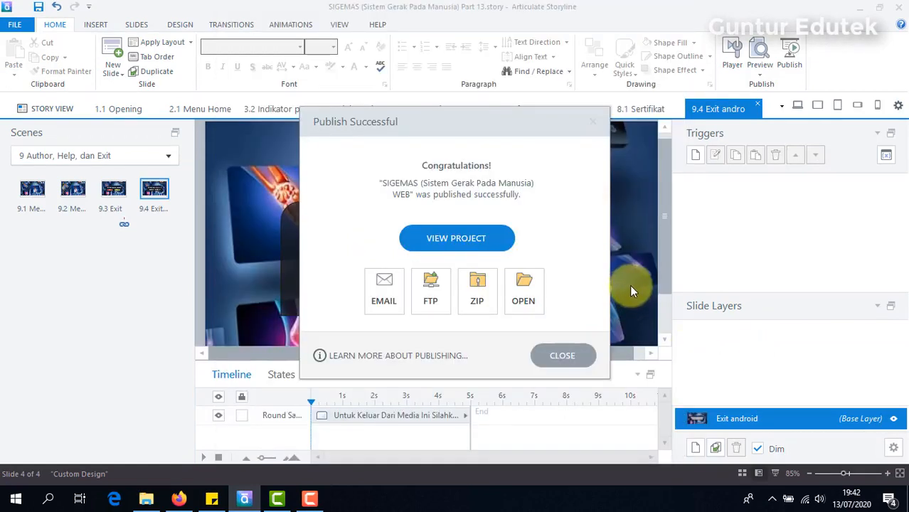
- Locate the SIGEMAS WEB output folder in My Articulate Projects
{"action": "left_click", "coordinate": [526, 282]}
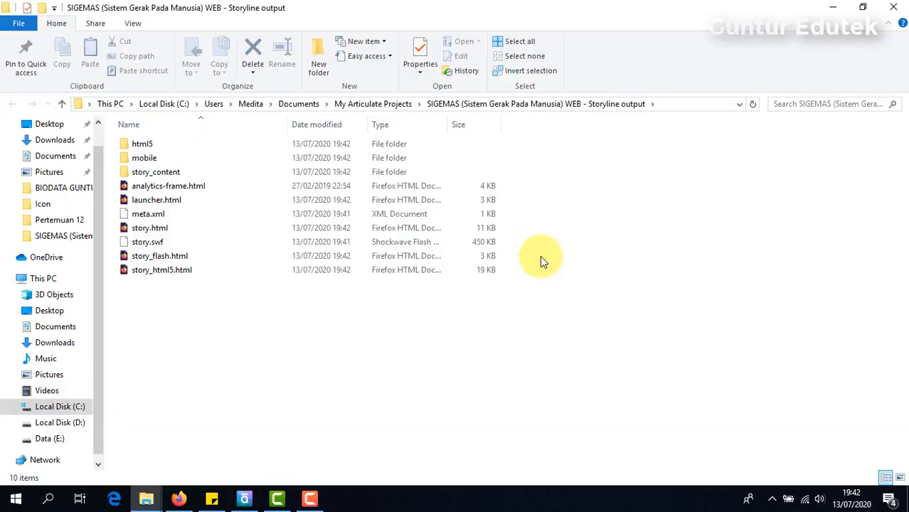
{"action": "left_click", "coordinate": [375, 104]}
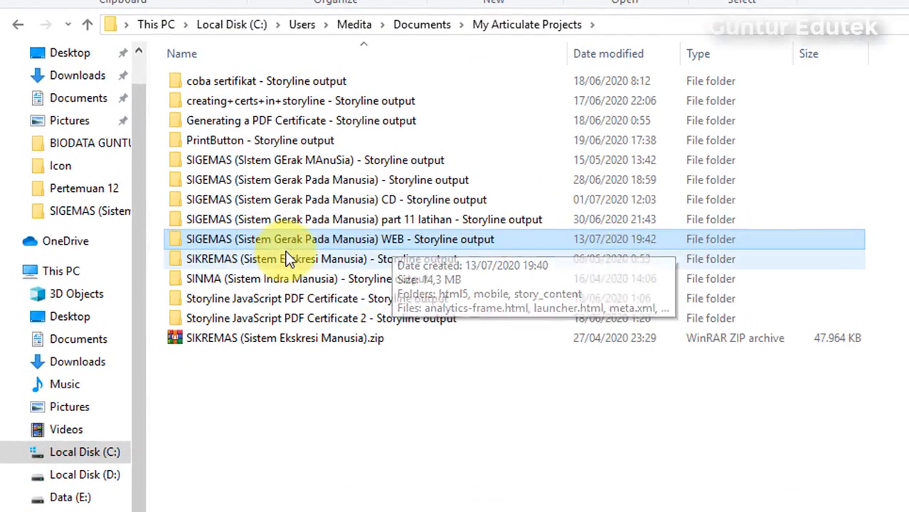
{"action": "double_click", "coordinate": [404, 240]}
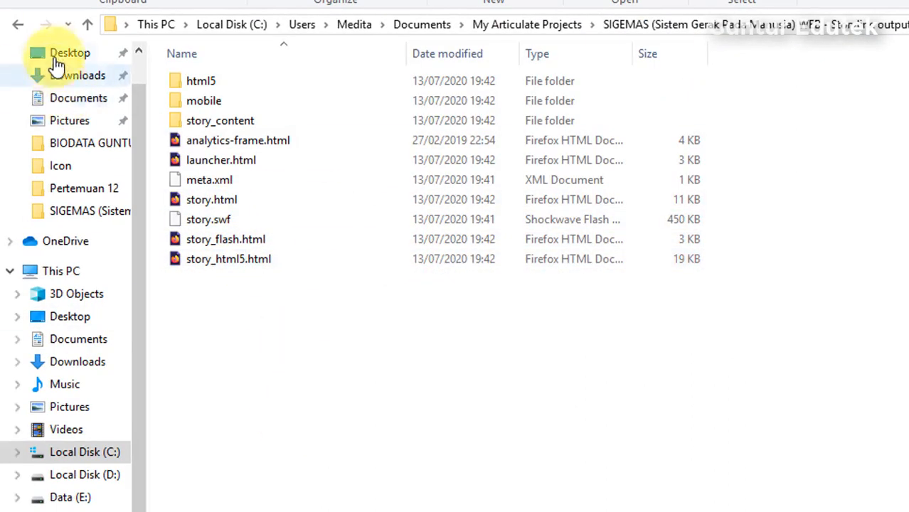
{"action": "left_click", "coordinate": [548, 25]}
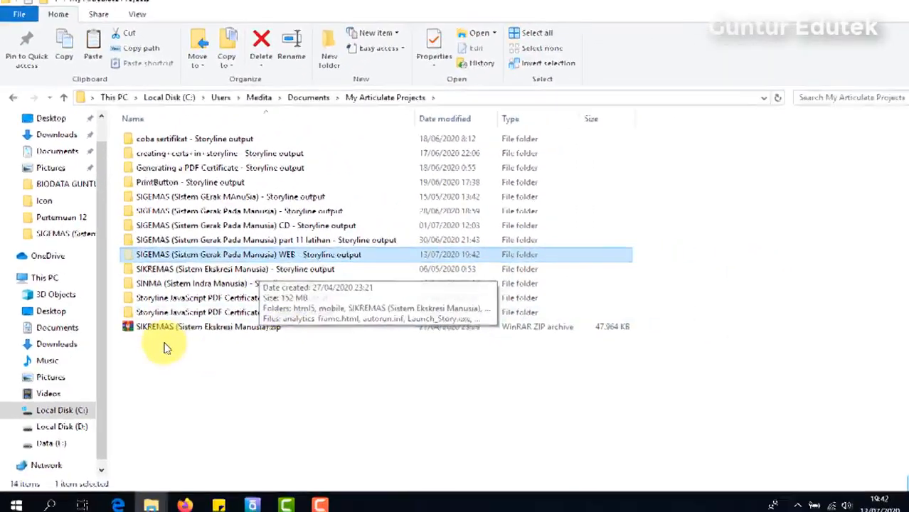
{"action": "left_click", "coordinate": [10, 106]}
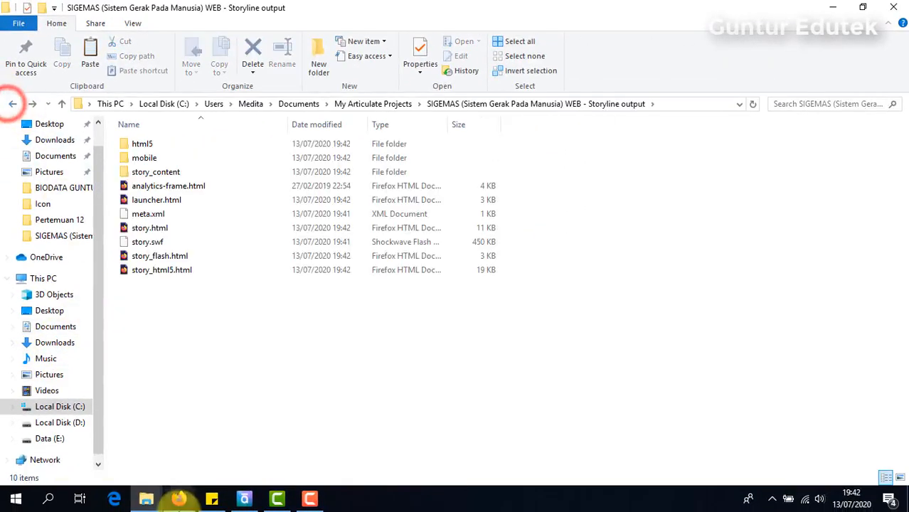
- Paste the WEB output folder into Pertemuan 12 and check its contents
{"action": "mouse_move", "coordinate": [146, 498]}
{"action": "left_click", "coordinate": [96, 455]}
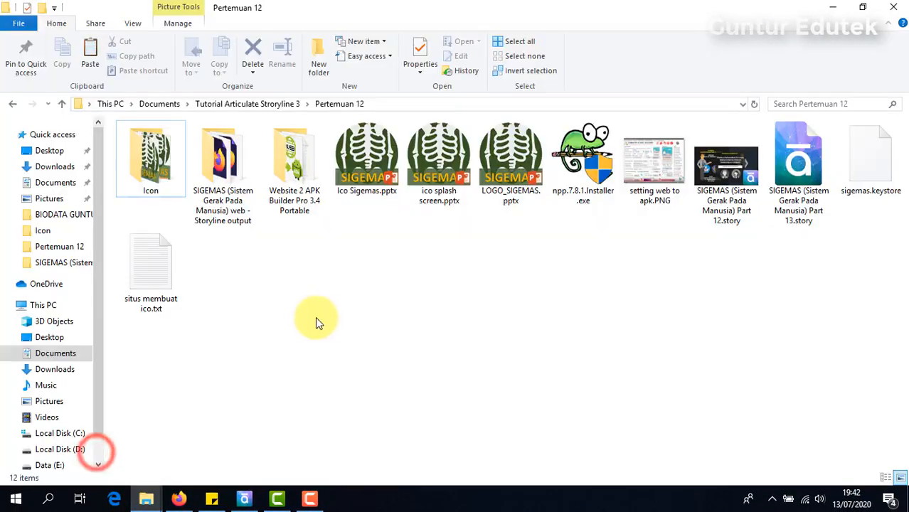
{"action": "left_click", "coordinate": [311, 318]}
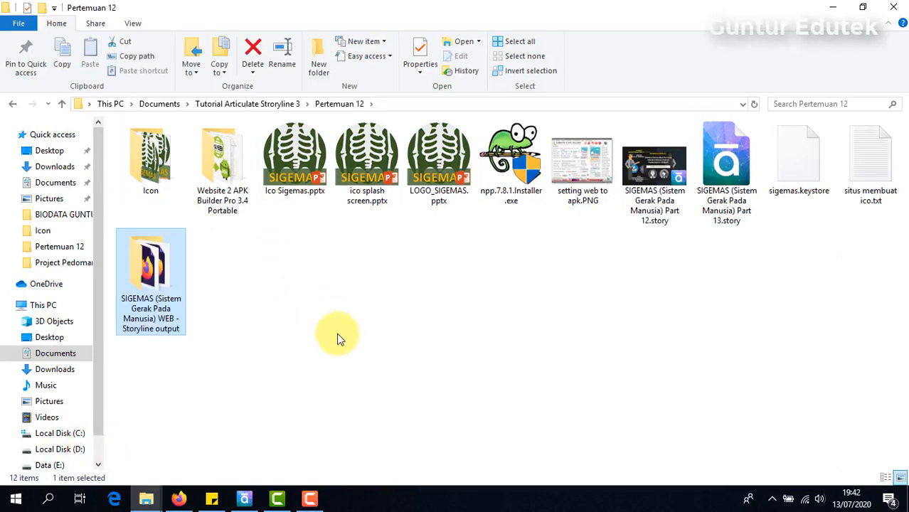
{"action": "double_click", "coordinate": [160, 279]}
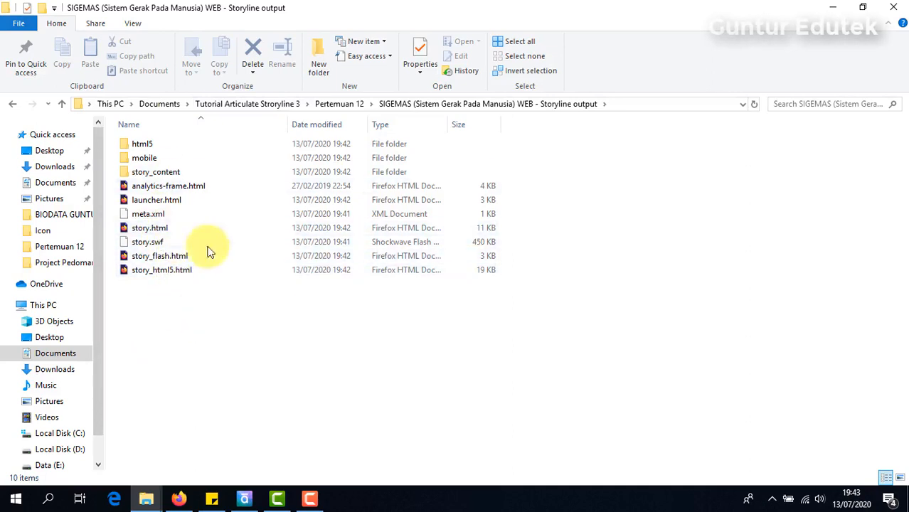
{"action": "left_click", "coordinate": [11, 107]}
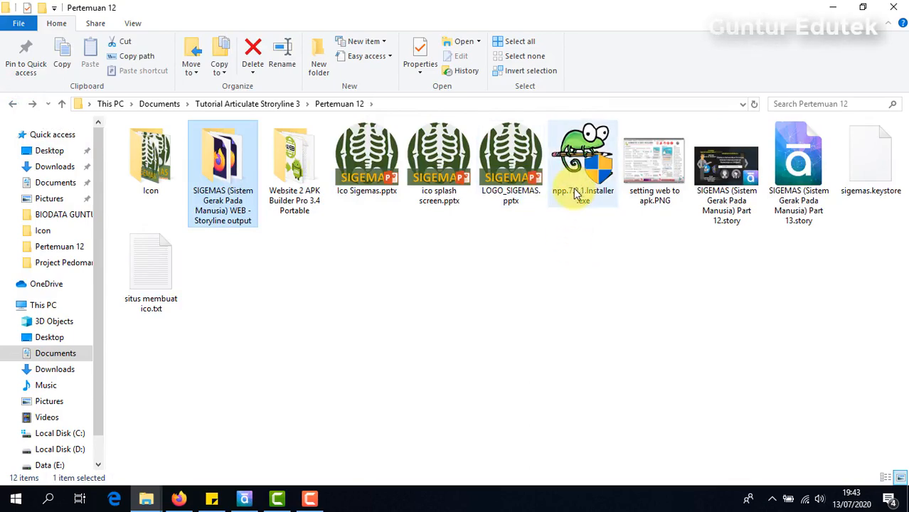
{"action": "mouse_move", "coordinate": [596, 188]}
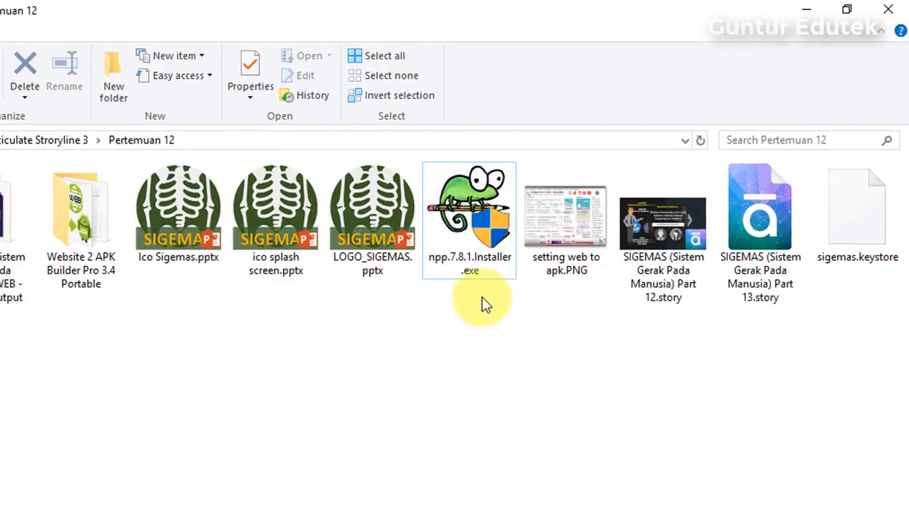
- Run npp.7.8.1.Installer.exe in English with default folder and components, adding a desktop shortcut
{"action": "left_click", "coordinate": [471, 223]}
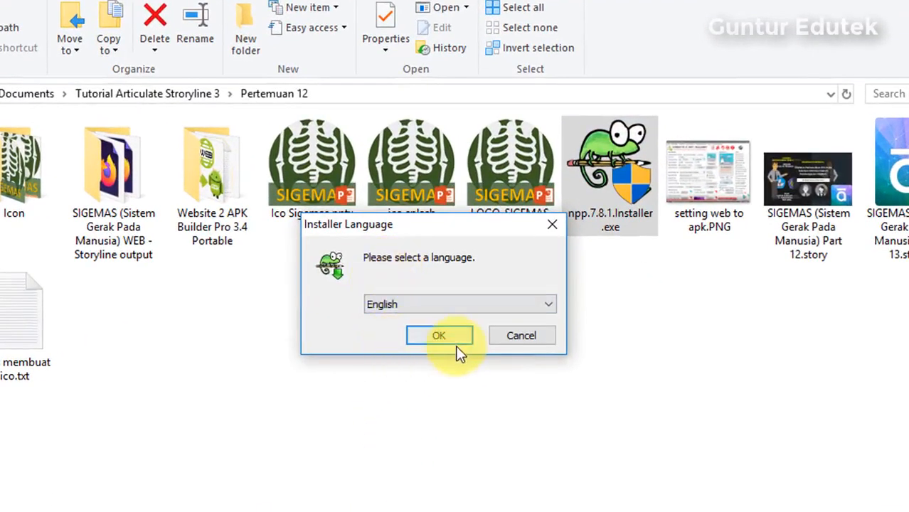
{"action": "left_click", "coordinate": [440, 335]}
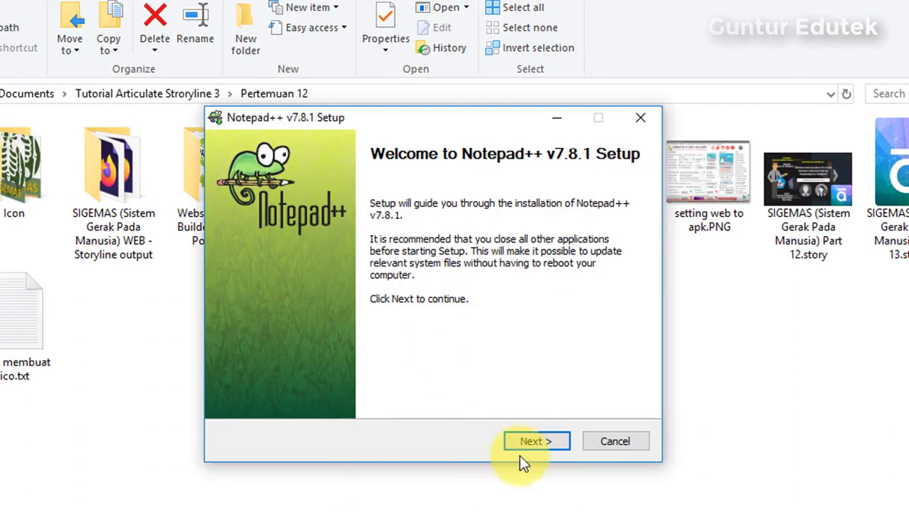
{"action": "left_click", "coordinate": [530, 438]}
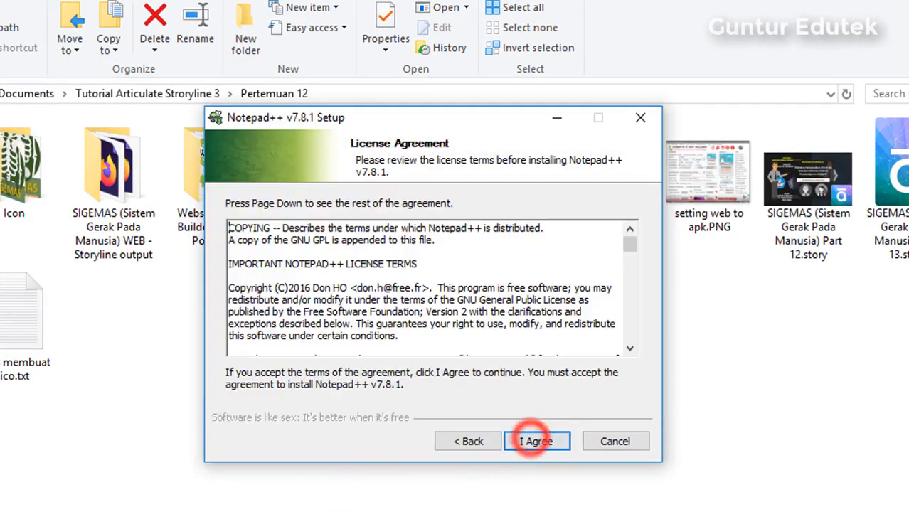
{"action": "left_click", "coordinate": [546, 443]}
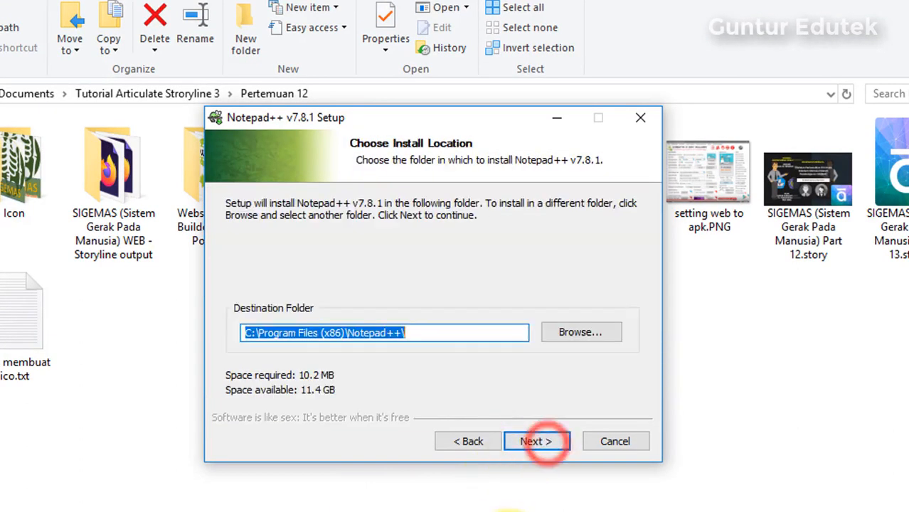
{"action": "left_click", "coordinate": [538, 443]}
{"action": "left_click", "coordinate": [537, 441]}
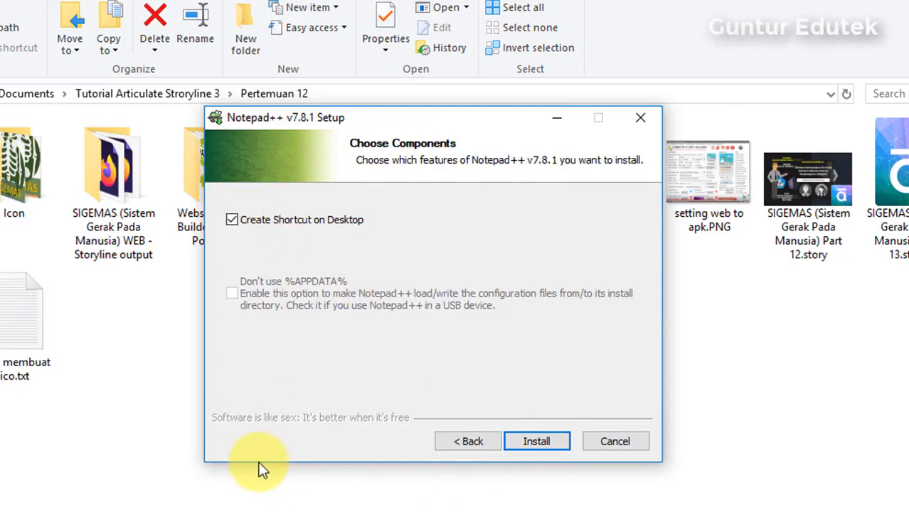
{"action": "left_click", "coordinate": [539, 441]}
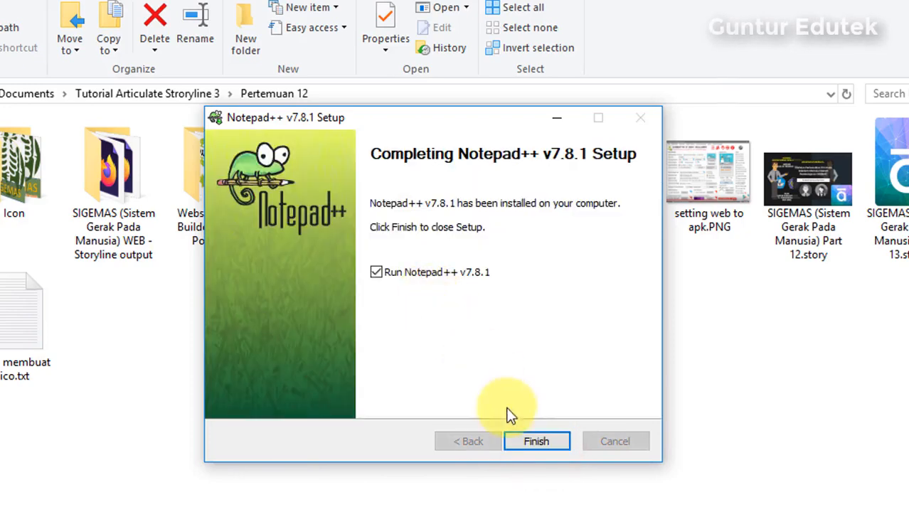
{"action": "left_click", "coordinate": [536, 442]}
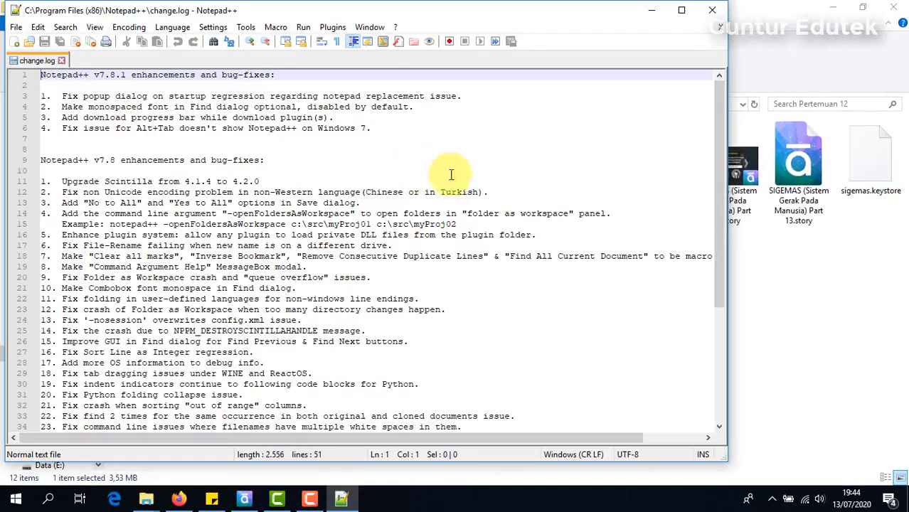
- Close the change log and open the WEB output's story.html in Notepad++
{"action": "left_click", "coordinate": [712, 10]}
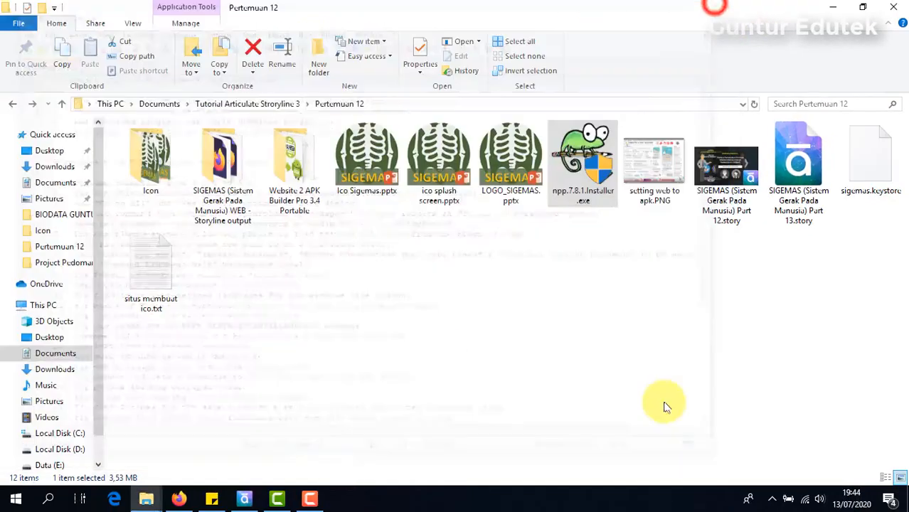
{"action": "left_click", "coordinate": [605, 347]}
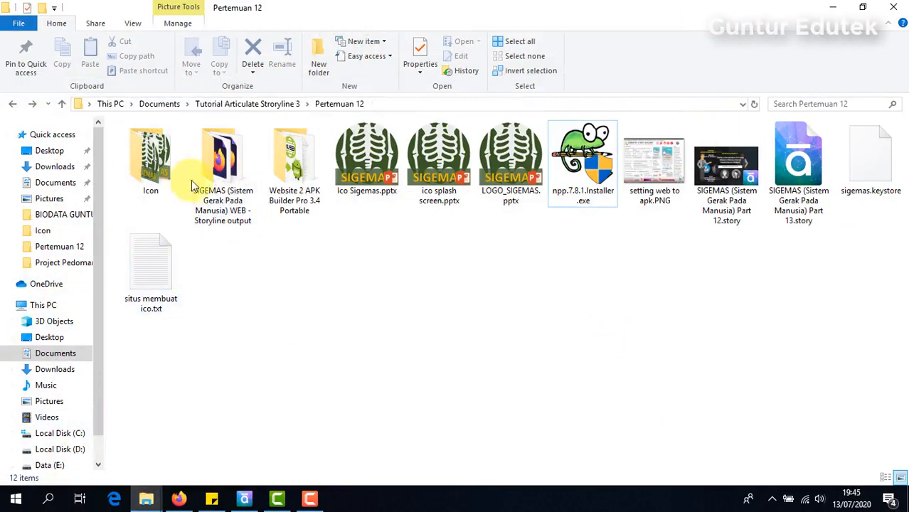
{"action": "double_click", "coordinate": [229, 174]}
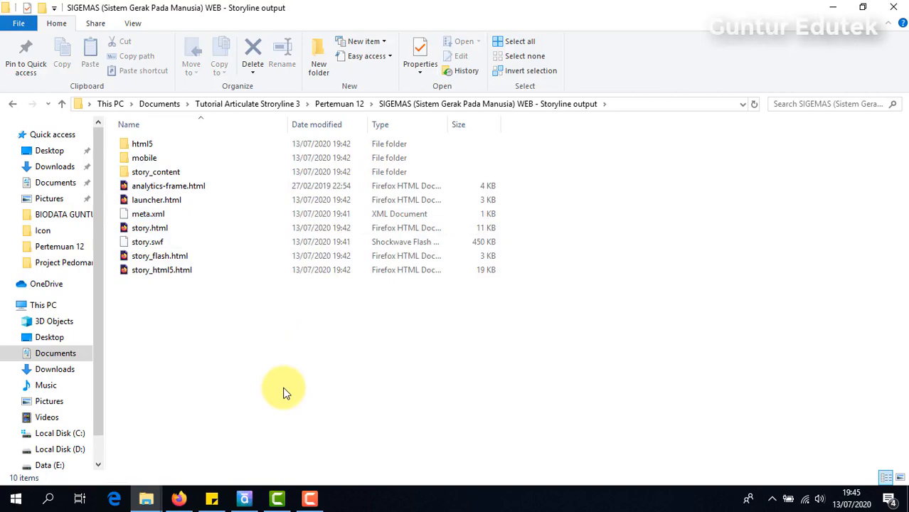
{"action": "left_click", "coordinate": [151, 228]}
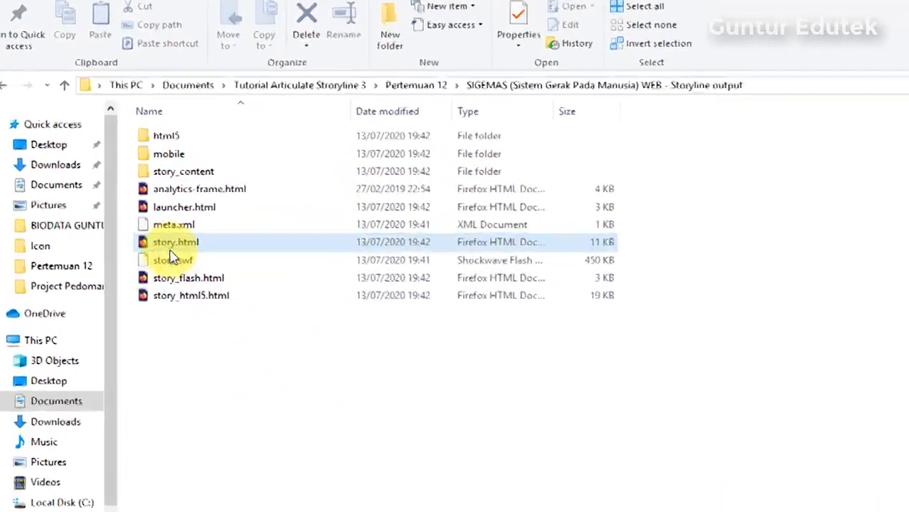
{"action": "left_click", "coordinate": [168, 245]}
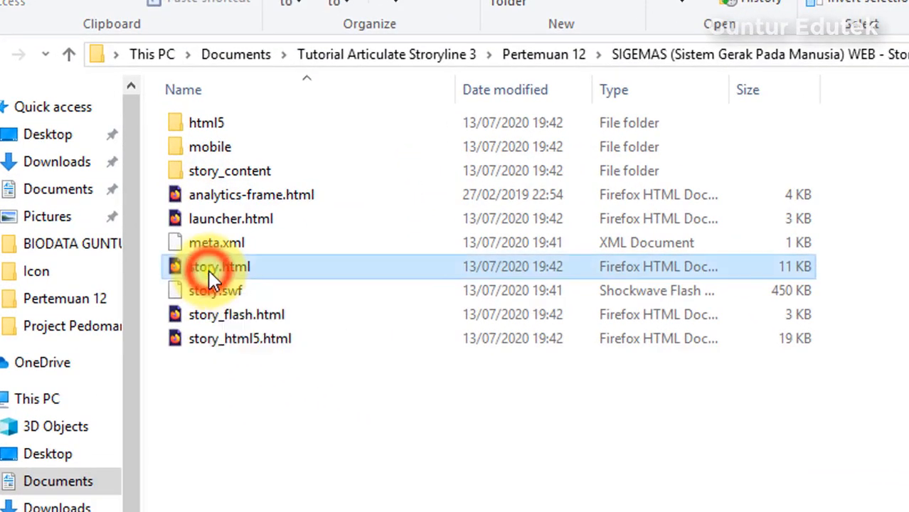
{"action": "right_click", "coordinate": [210, 271]}
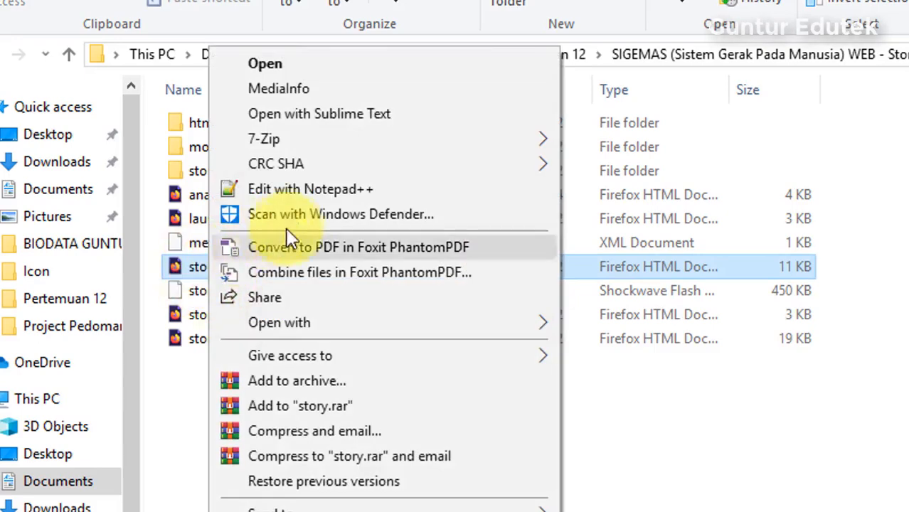
{"action": "left_click", "coordinate": [341, 188]}
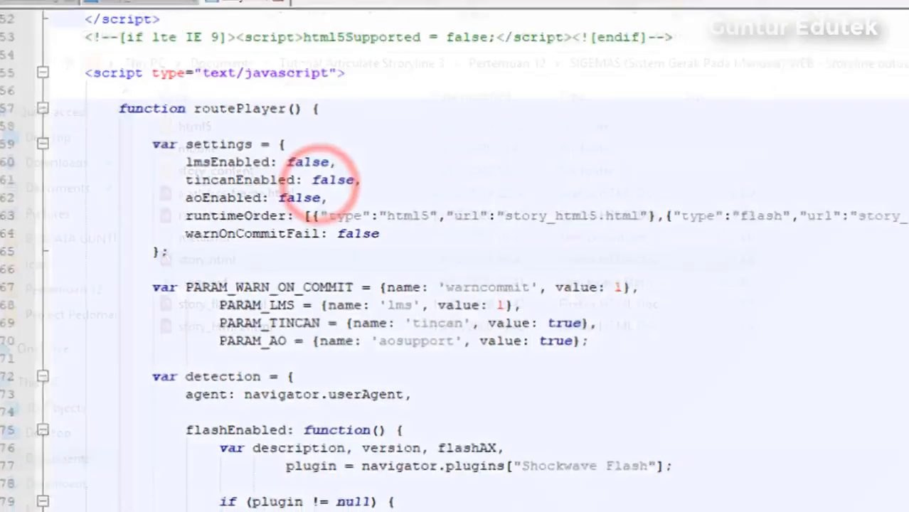
- Replace story_html5 with index in the HTML5 runtimeOrder url and save
{"action": "scroll", "coordinate": [300, 323], "scroll_direction": "down", "scroll_amount": 11}
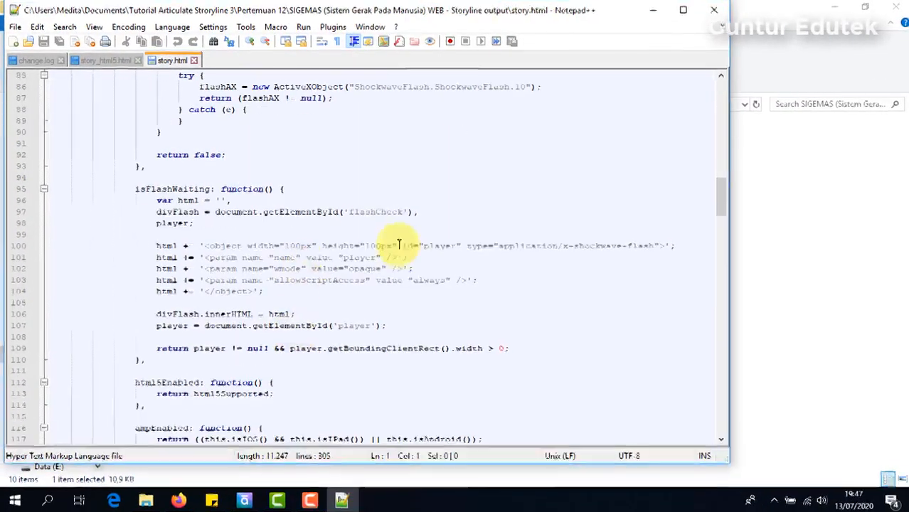
{"action": "scroll", "coordinate": [395, 219], "scroll_direction": "down", "scroll_amount": 8}
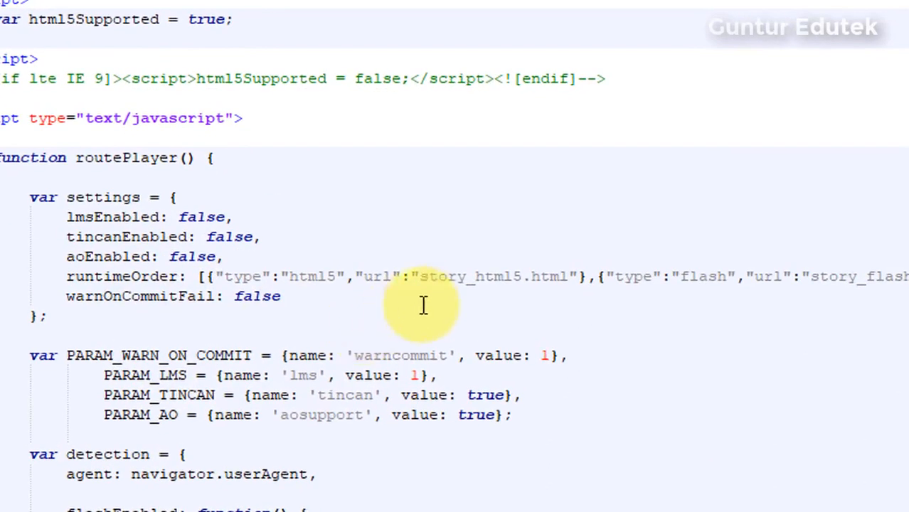
{"action": "left_click_drag", "start_coordinate": [523, 275], "coordinate": [420, 276]}
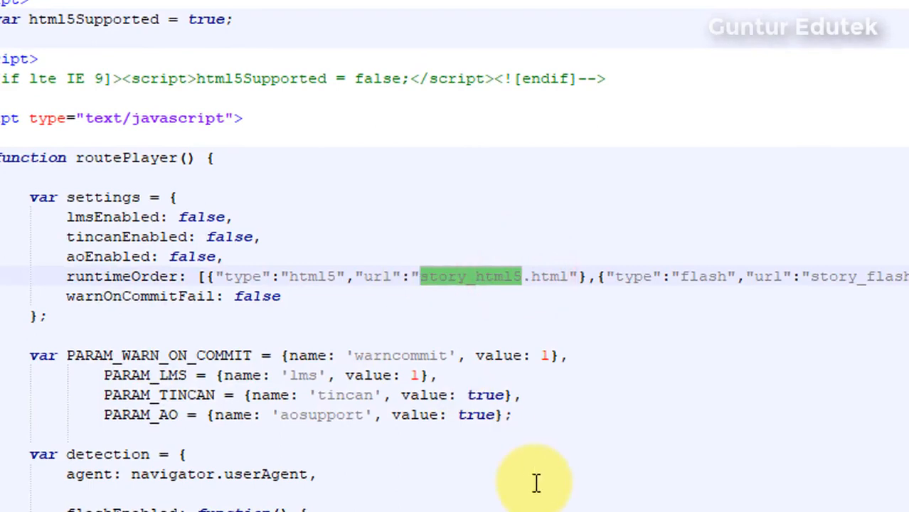
{"action": "type", "text": "index"}
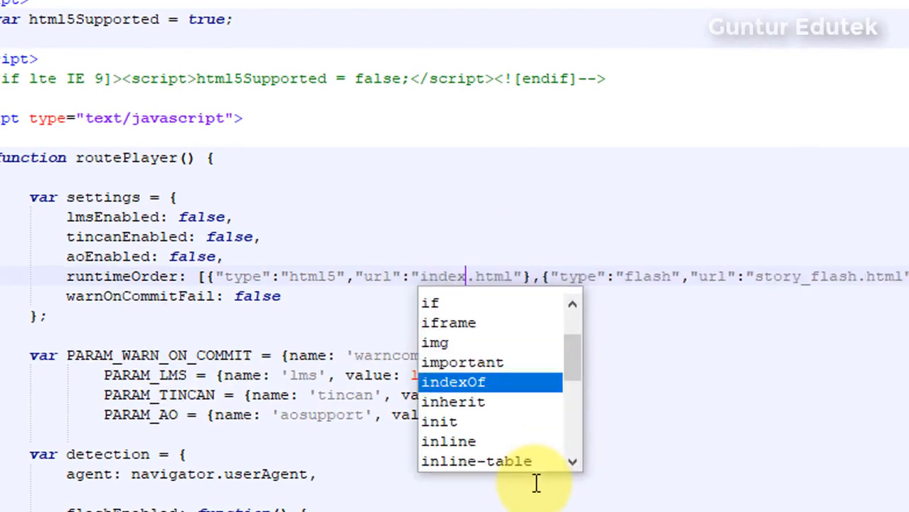
{"action": "left_click", "coordinate": [697, 315]}
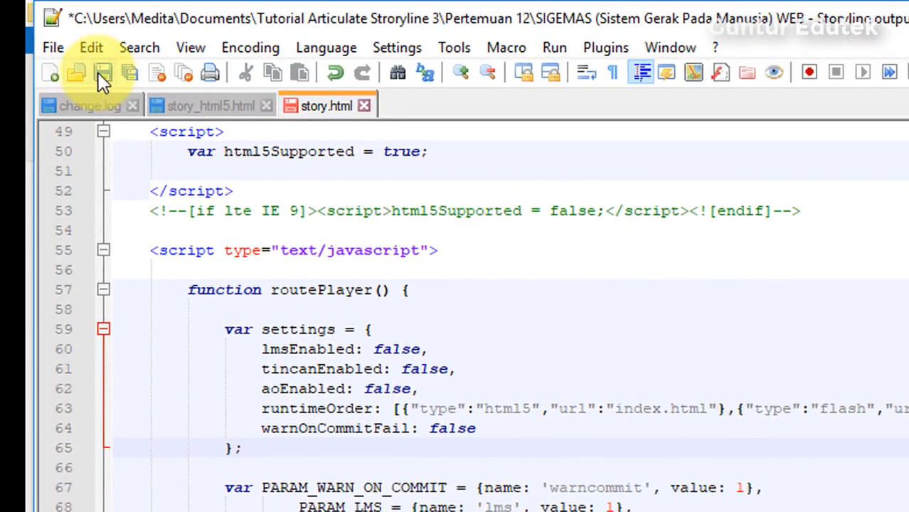
{"action": "left_click", "coordinate": [101, 71]}
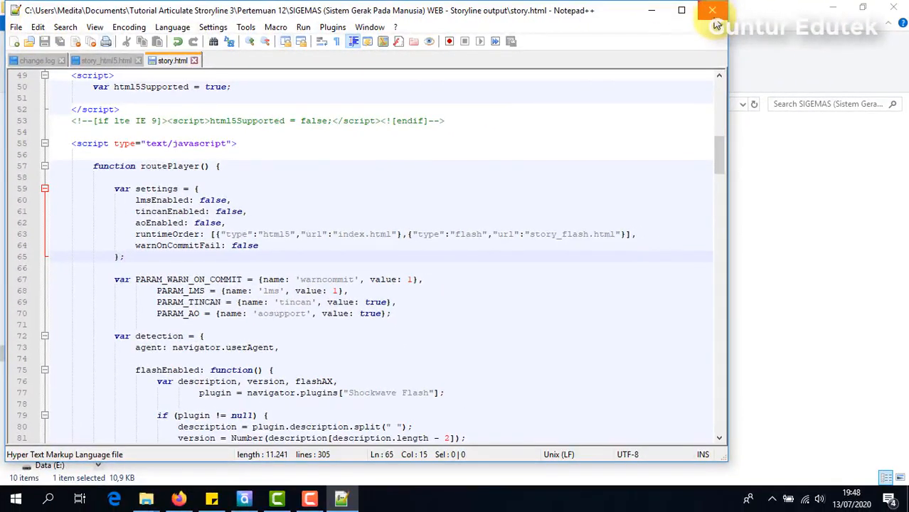
- Close Notepad++ and rename story_html5.html to index.html
{"action": "left_click", "coordinate": [713, 16]}
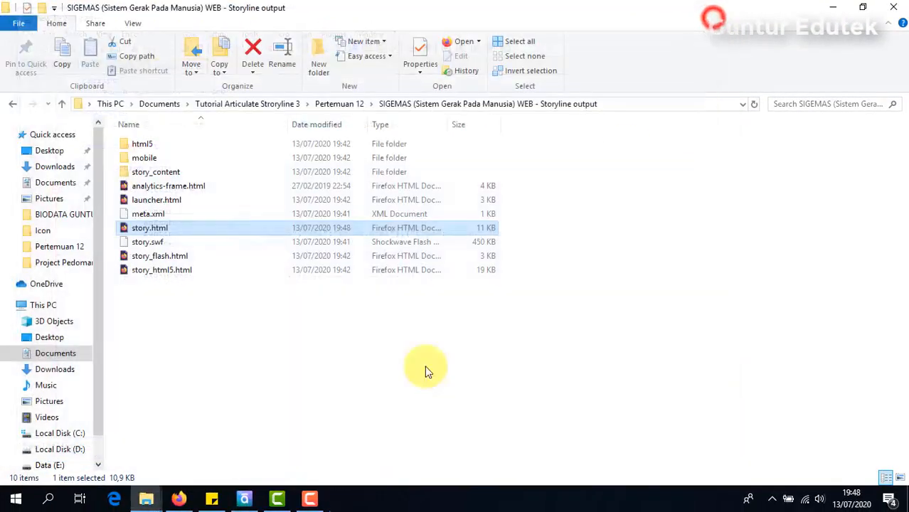
{"action": "left_click", "coordinate": [167, 305]}
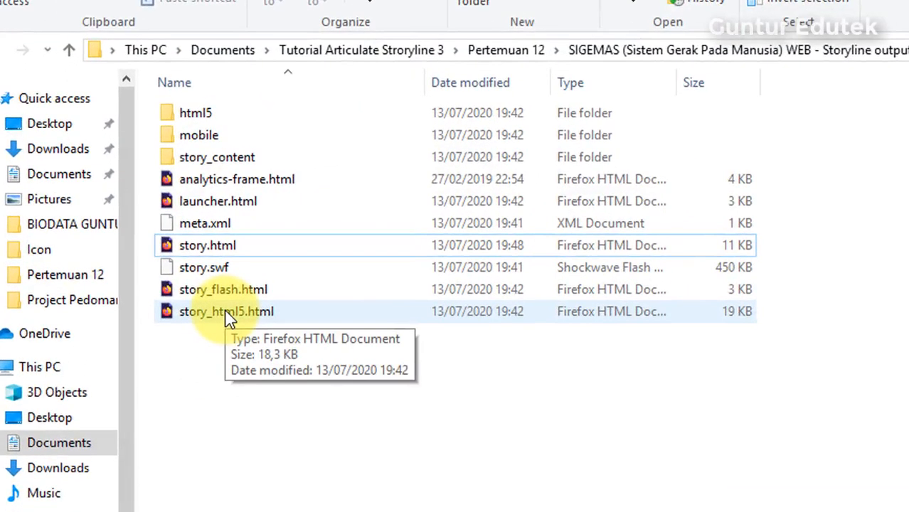
{"action": "right_click", "coordinate": [222, 313]}
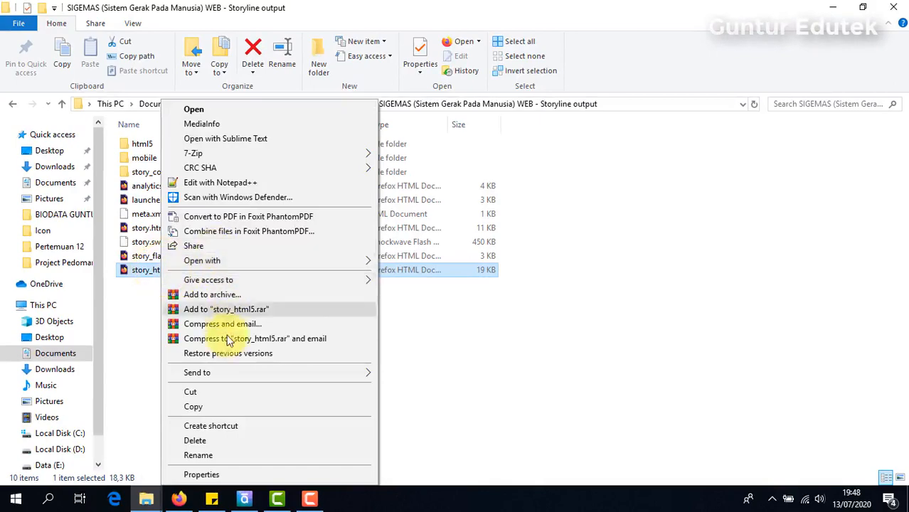
{"action": "left_click", "coordinate": [199, 456]}
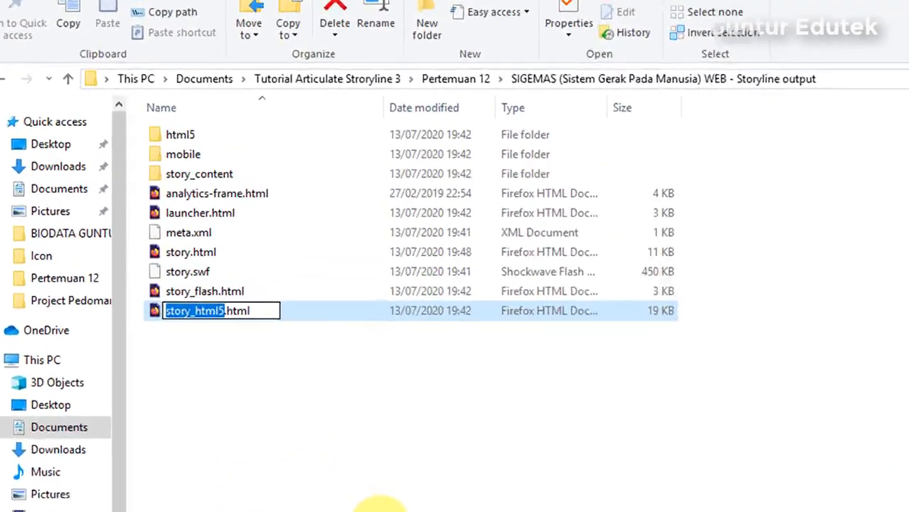
{"action": "type", "text": "i"}
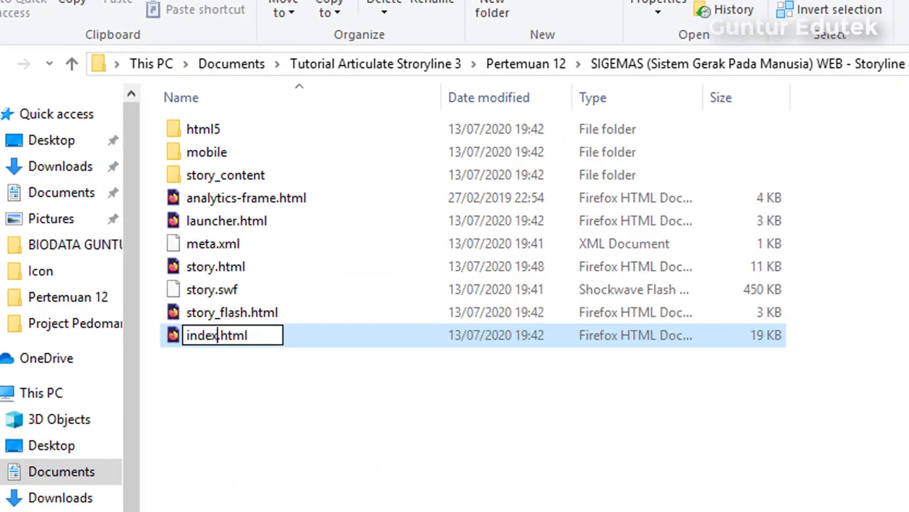
{"action": "type", "text": "ndex"}
{"action": "left_click", "coordinate": [326, 489]}
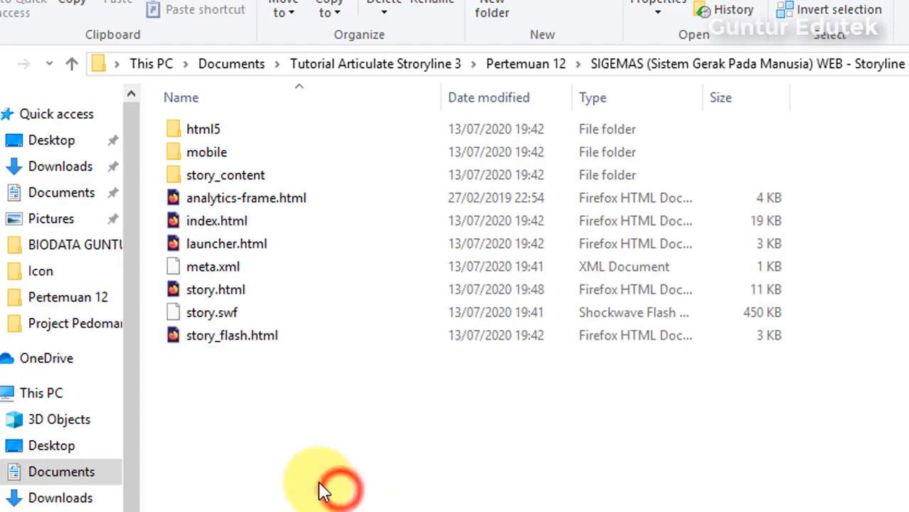
- Open index.html in Firefox, play the course preview, then close it
{"action": "double_click", "coordinate": [207, 220]}
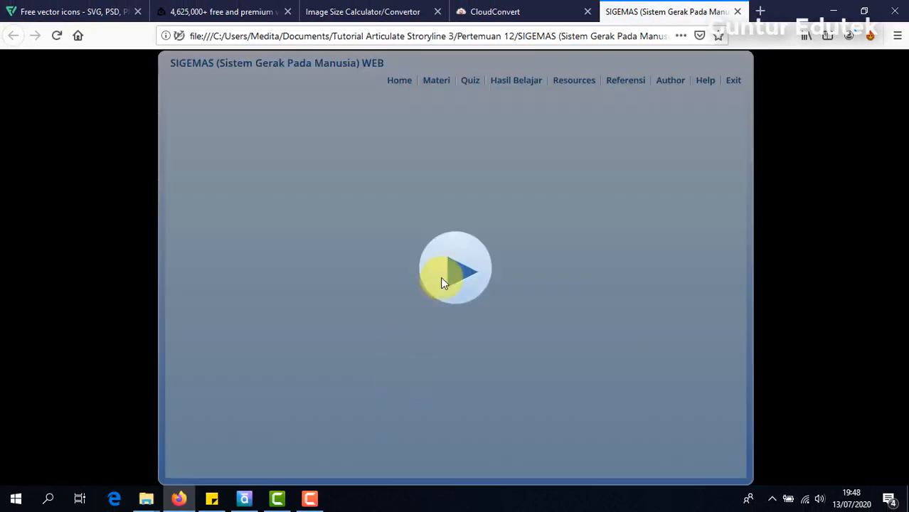
{"action": "left_click", "coordinate": [442, 277]}
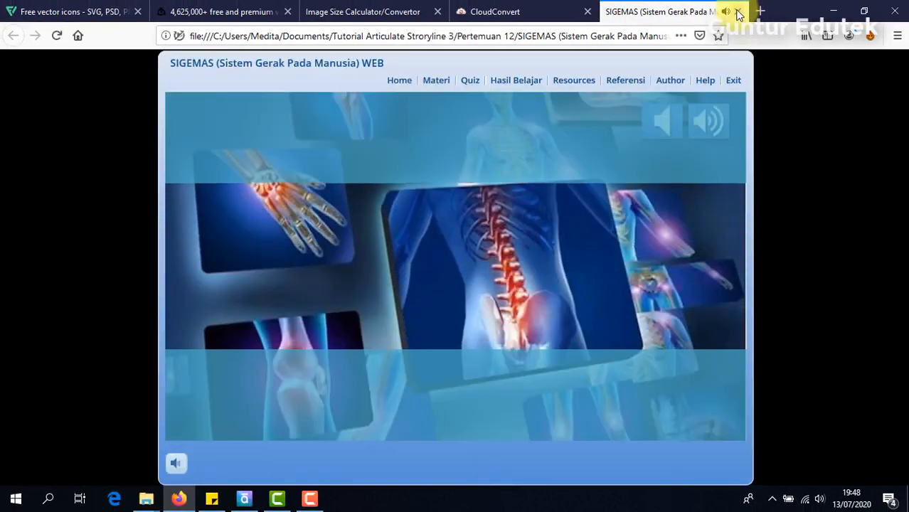
{"action": "left_click", "coordinate": [737, 12]}
{"action": "left_click", "coordinate": [836, 11]}
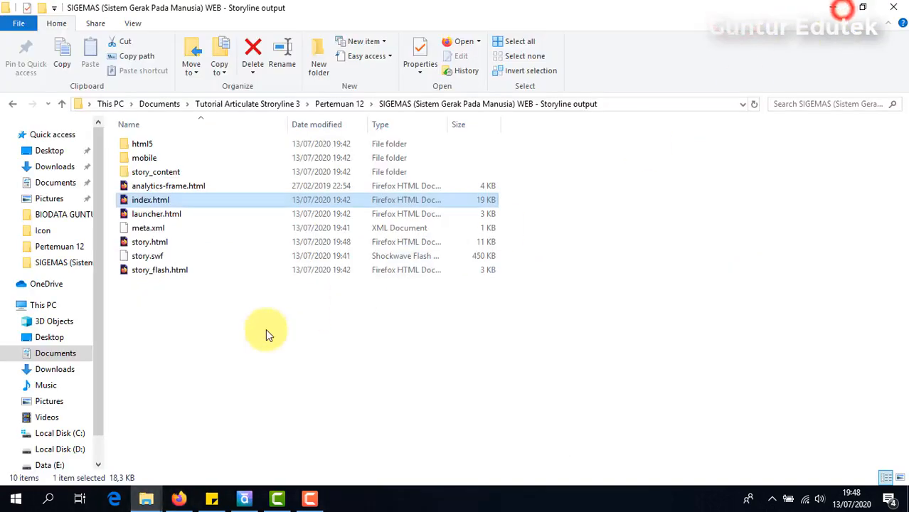
{"action": "left_click", "coordinate": [235, 349]}
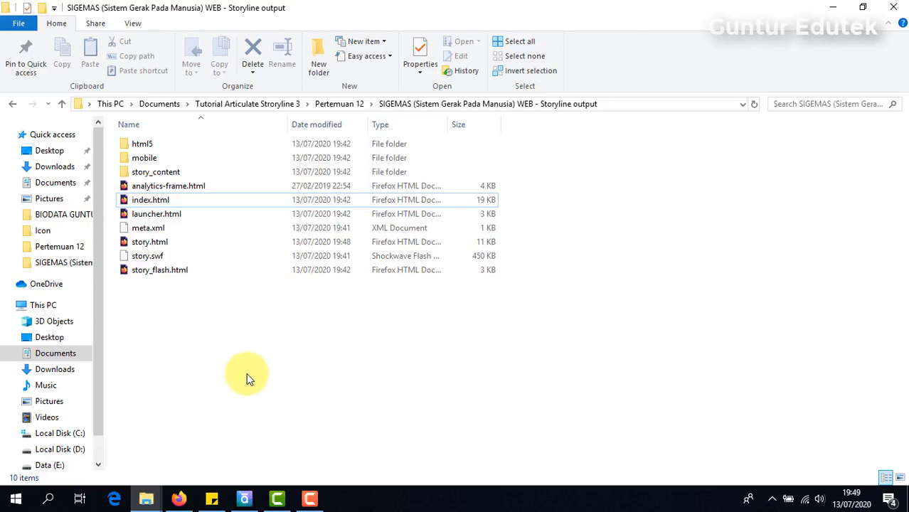
{"action": "left_click", "coordinate": [833, 10]}
- Dismiss Storyline's Publish Successful message and minimize the windows to reveal the desktop
{"action": "left_click", "coordinate": [833, 10]}
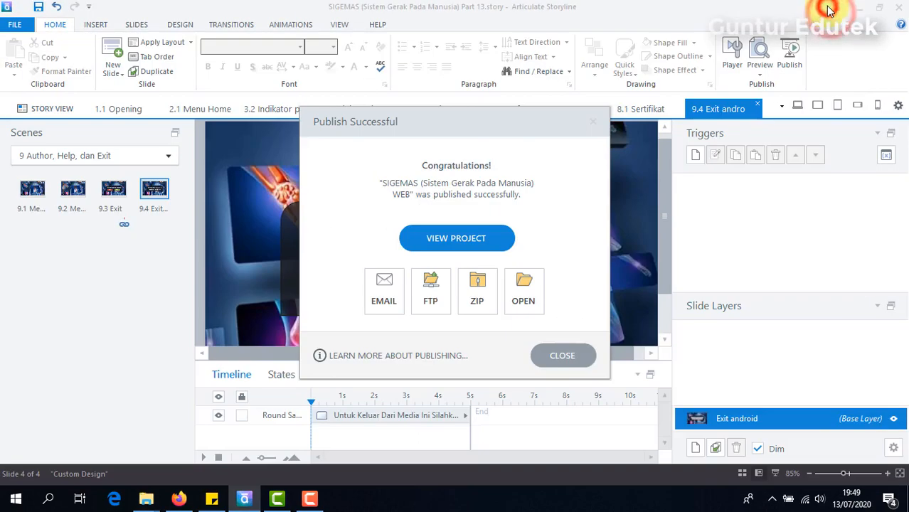
{"action": "left_click", "coordinate": [544, 359]}
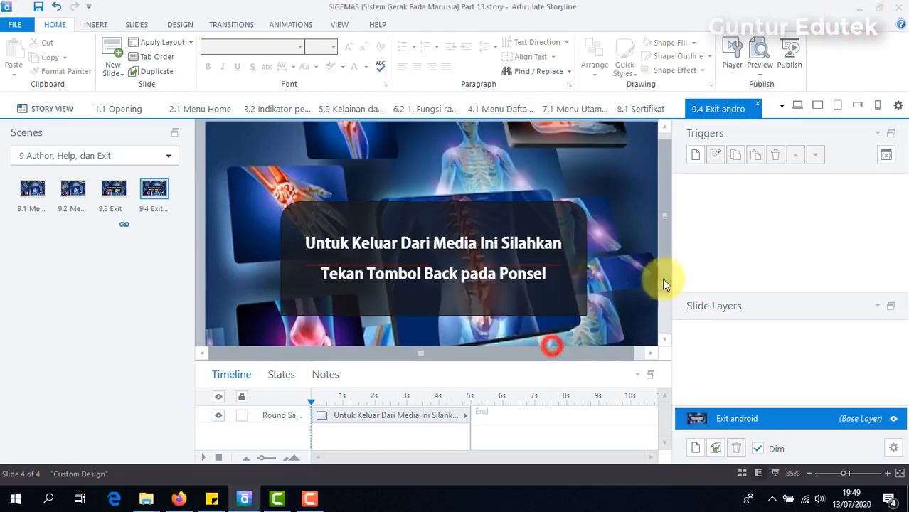
{"action": "left_click", "coordinate": [859, 9]}
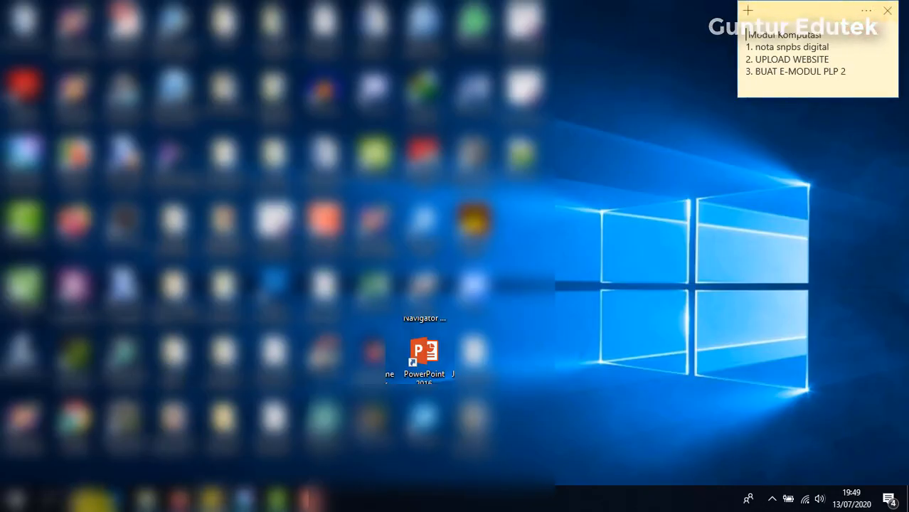
- Launch PowerPoint 2016 and give a new blank presentation's slide the Blank layout
{"action": "double_click", "coordinate": [421, 356]}
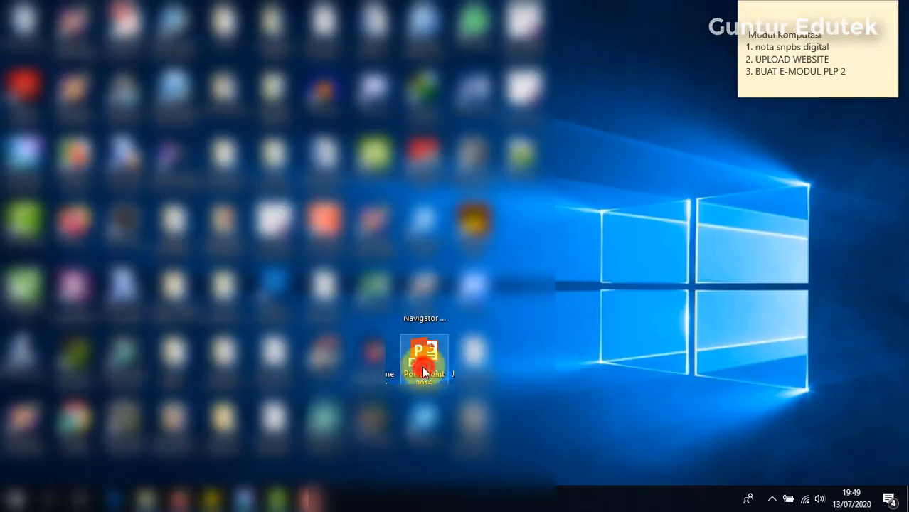
{"action": "left_click", "coordinate": [331, 142]}
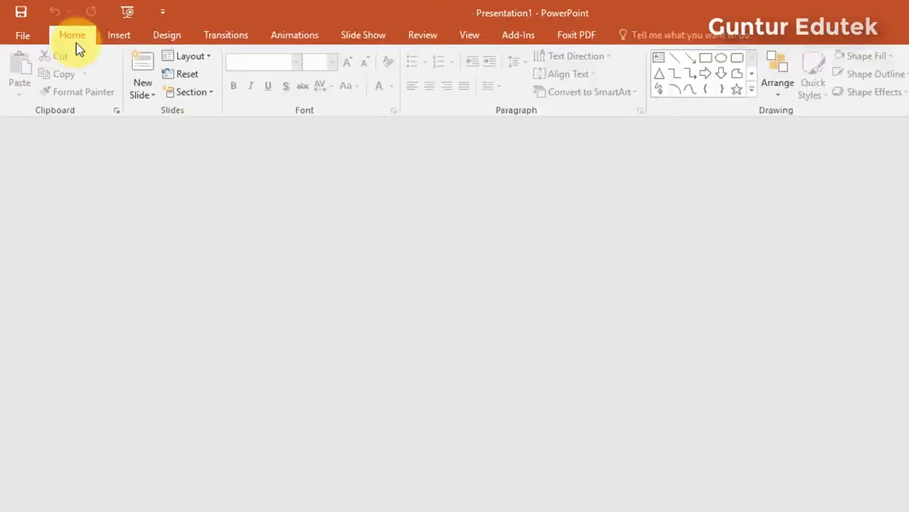
{"action": "left_click", "coordinate": [185, 56]}
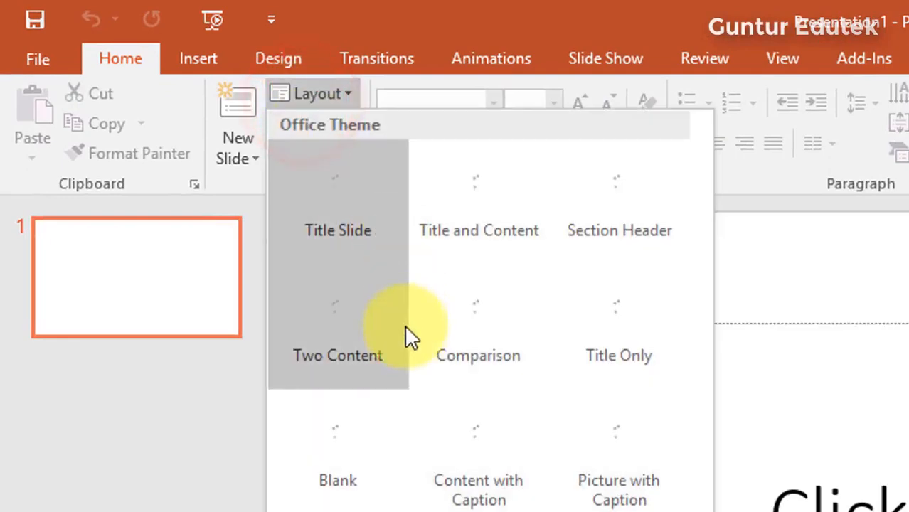
{"action": "left_click", "coordinate": [320, 469]}
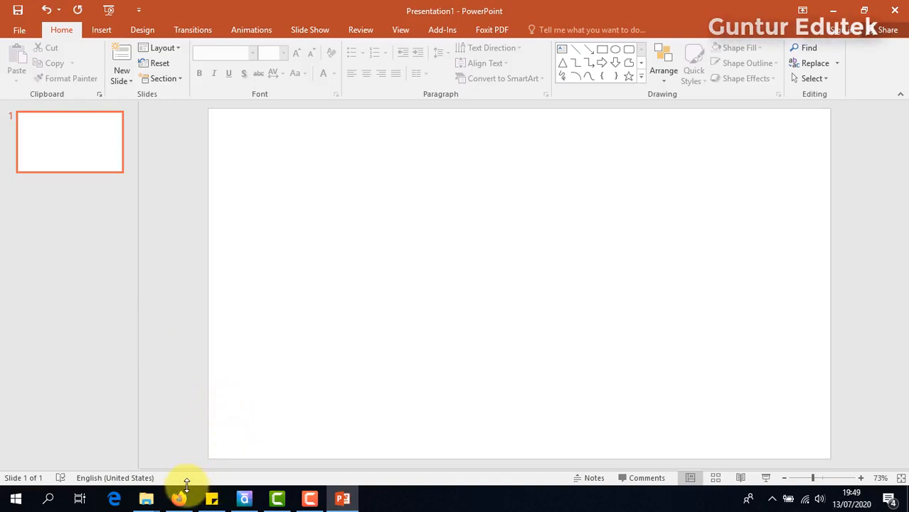
{"action": "mouse_move", "coordinate": [180, 501]}
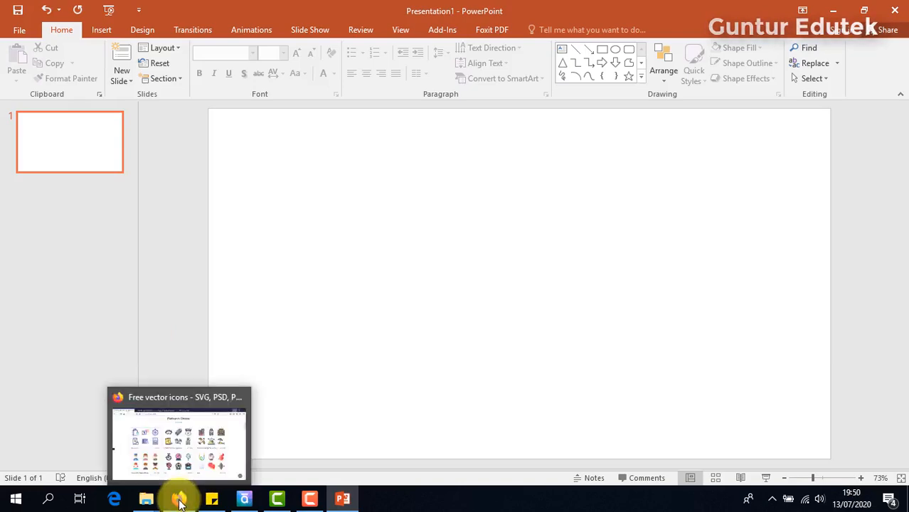
- In Firefox's Iconfinder tab, search for 'human skeleton' icons
{"action": "left_click", "coordinate": [179, 501]}
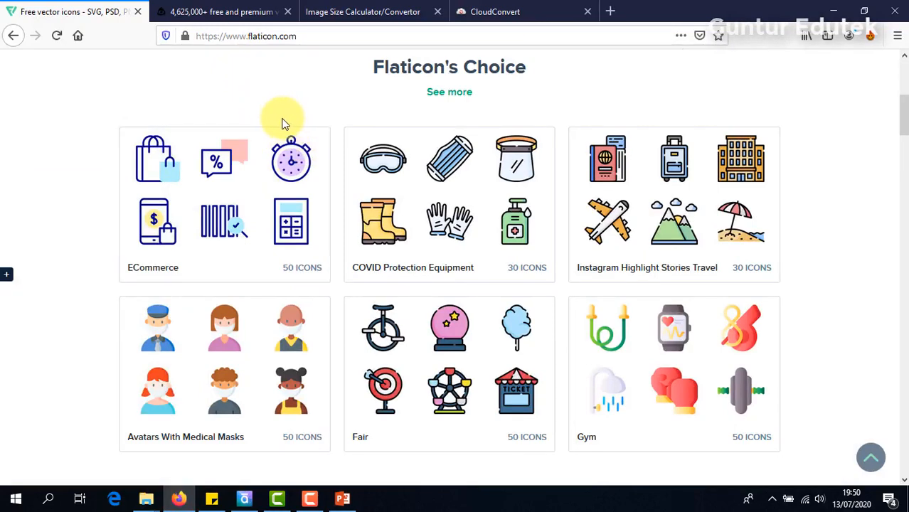
{"action": "scroll", "coordinate": [288, 98], "scroll_direction": "up", "scroll_amount": 4}
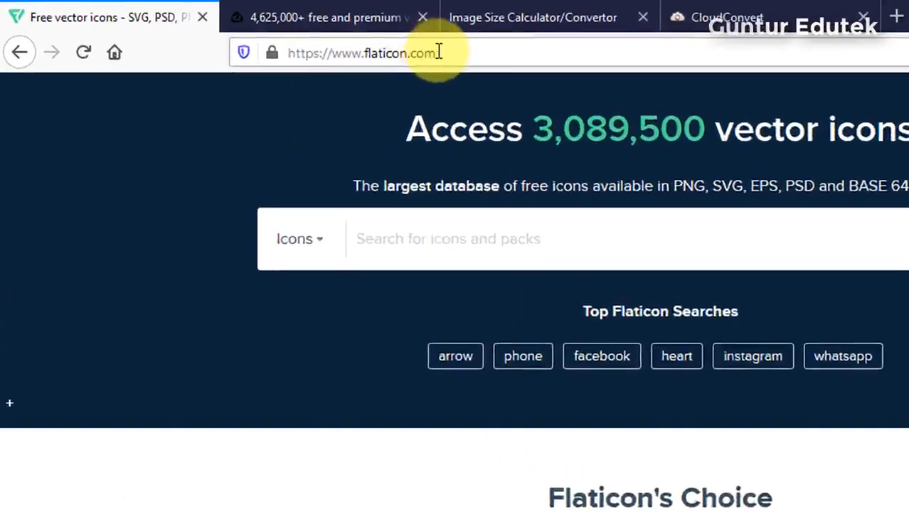
{"action": "left_click", "coordinate": [306, 32]}
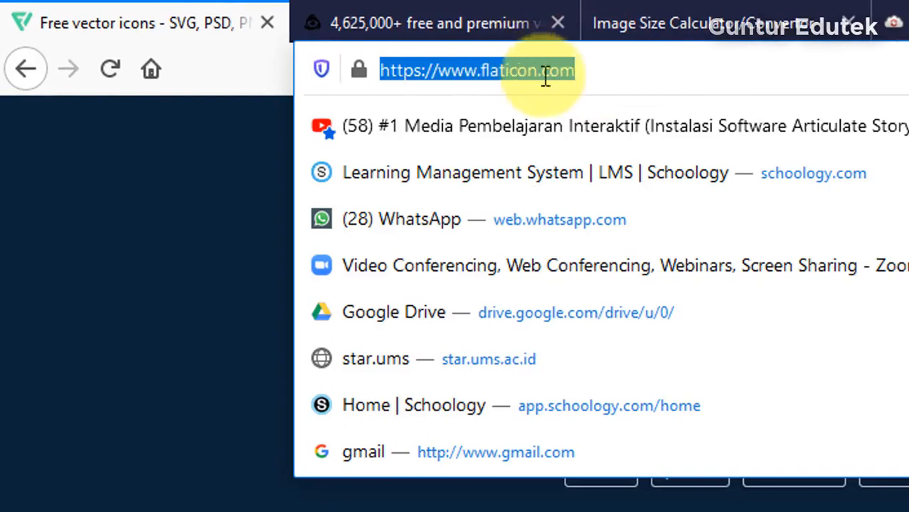
{"action": "left_click", "coordinate": [882, 502]}
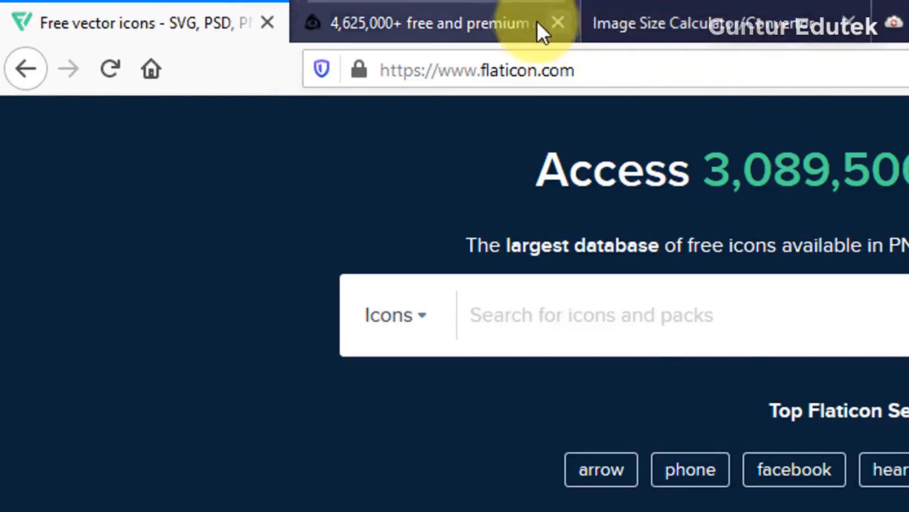
{"action": "left_click", "coordinate": [441, 22]}
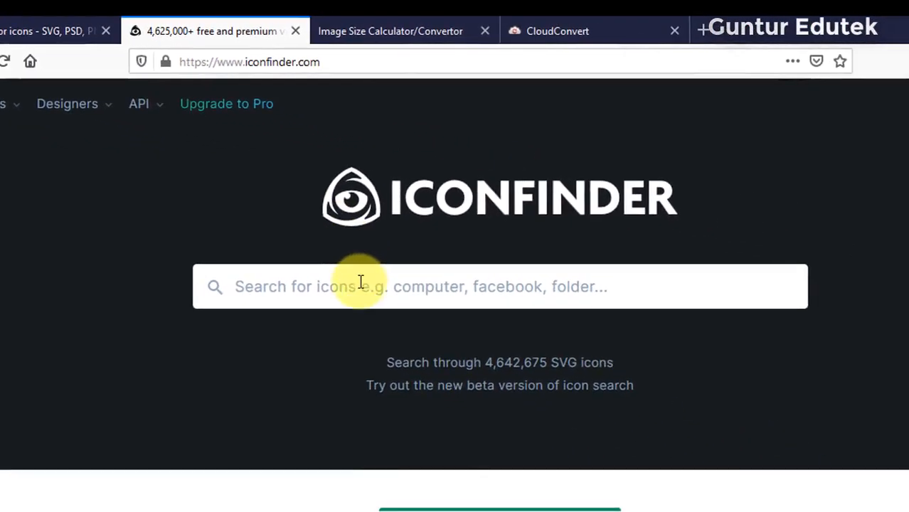
{"action": "left_click", "coordinate": [656, 406]}
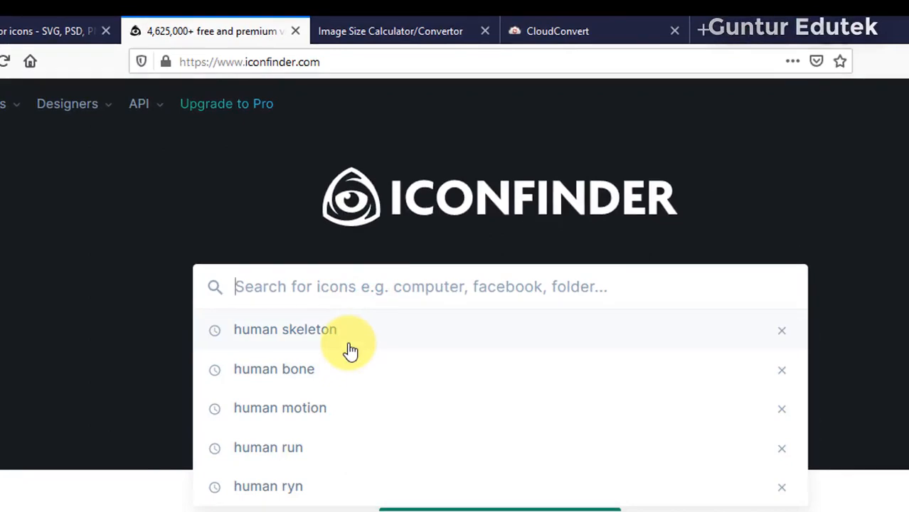
{"action": "type", "text": "human"}
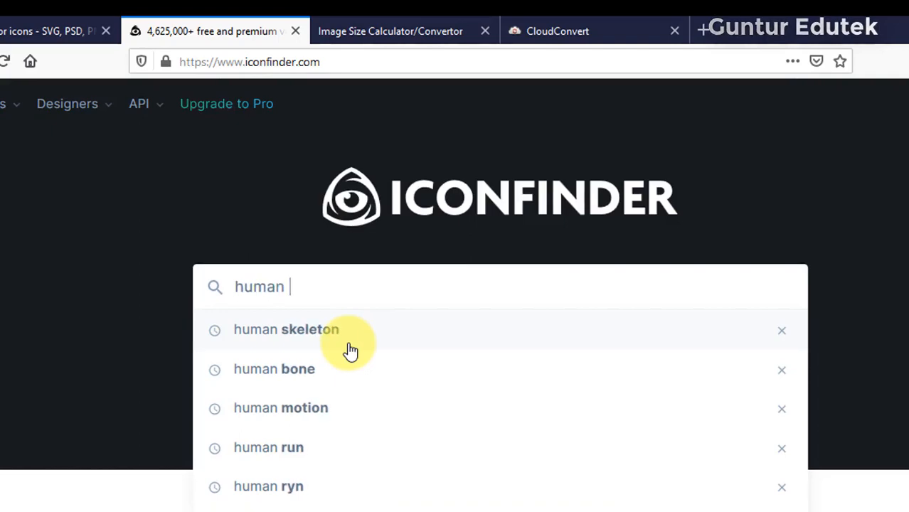
{"action": "left_click", "coordinate": [301, 336]}
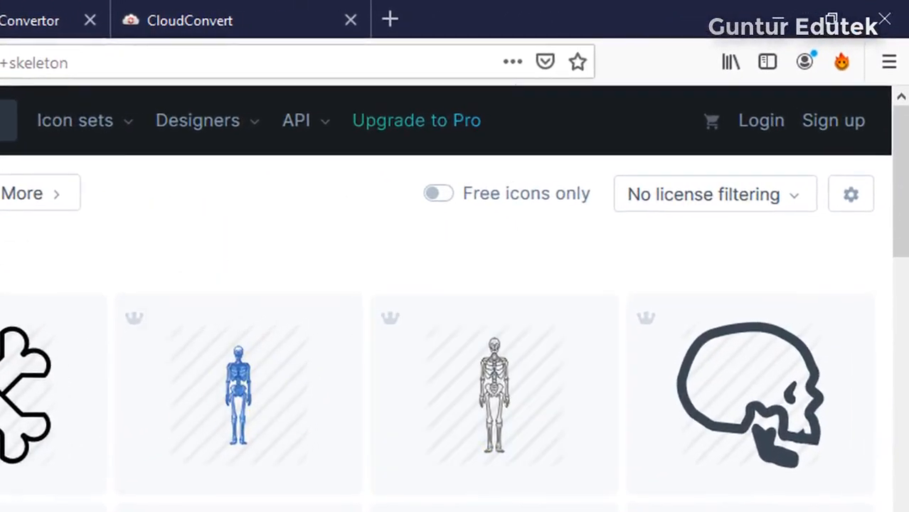
- Limit the skeleton search results to free icons only and browse them
{"action": "left_click", "coordinate": [439, 195]}
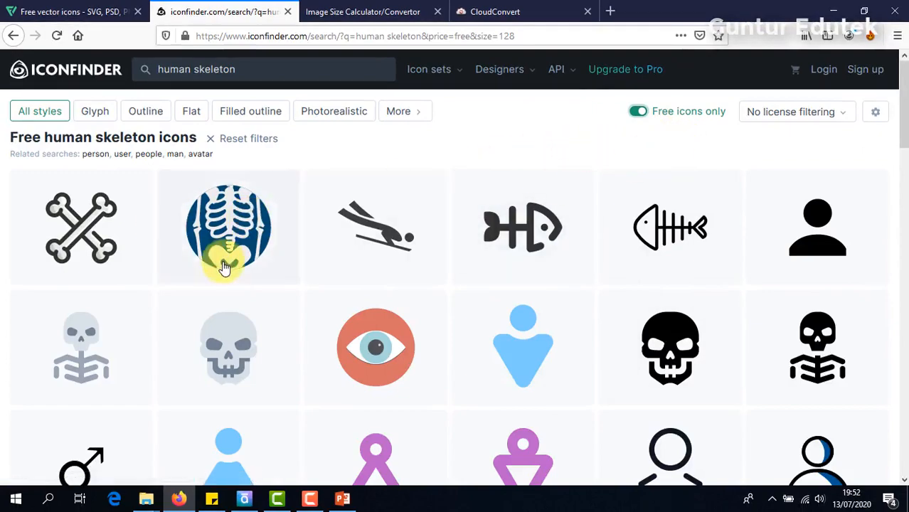
{"action": "scroll", "coordinate": [269, 294], "scroll_direction": "down", "scroll_amount": 3}
{"action": "scroll", "coordinate": [615, 266], "scroll_direction": "down", "scroll_amount": 4}
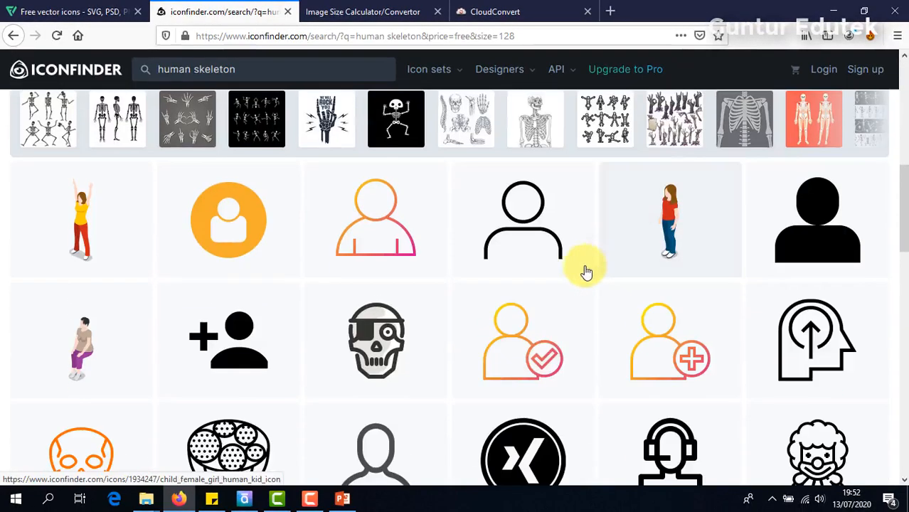
{"action": "scroll", "coordinate": [456, 373], "scroll_direction": "down", "scroll_amount": 3}
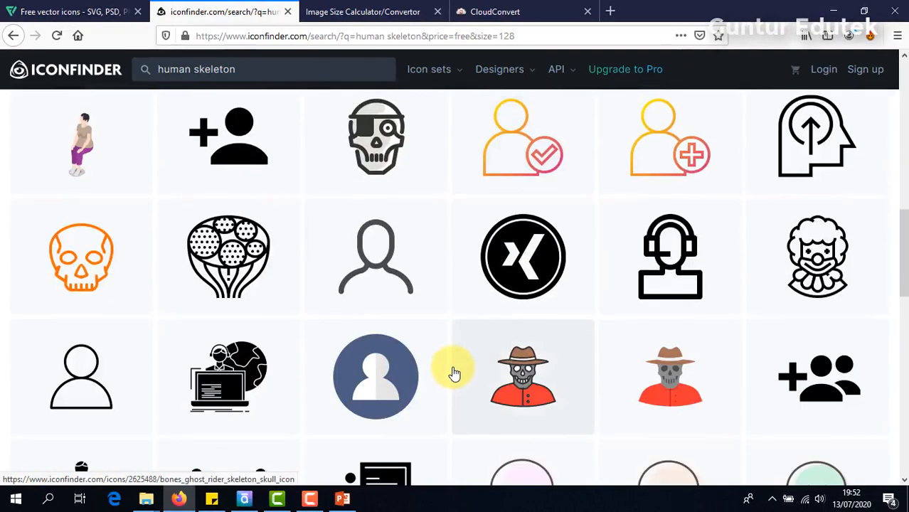
{"action": "scroll", "coordinate": [454, 371], "scroll_direction": "up", "scroll_amount": 6}
{"action": "scroll", "coordinate": [453, 372], "scroll_direction": "down", "scroll_amount": 5}
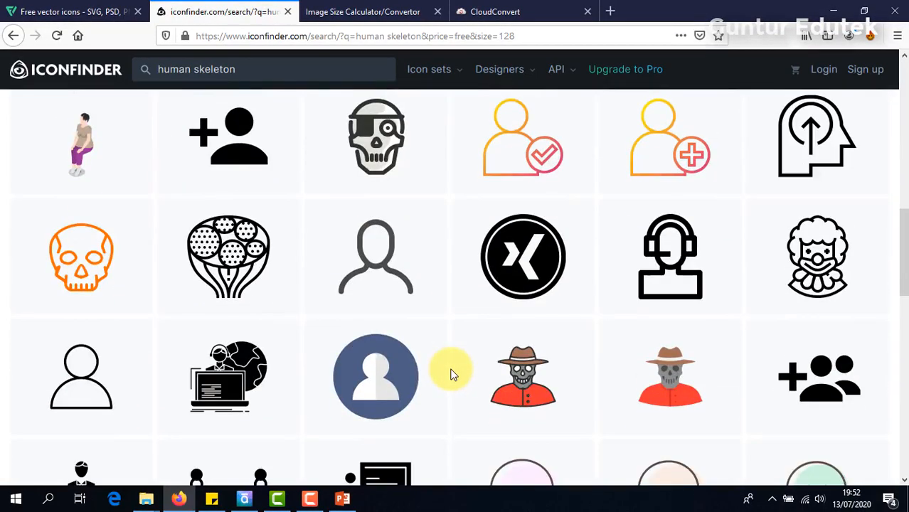
{"action": "scroll", "coordinate": [450, 375], "scroll_direction": "down", "scroll_amount": 3}
{"action": "scroll", "coordinate": [449, 370], "scroll_direction": "up", "scroll_amount": 12}
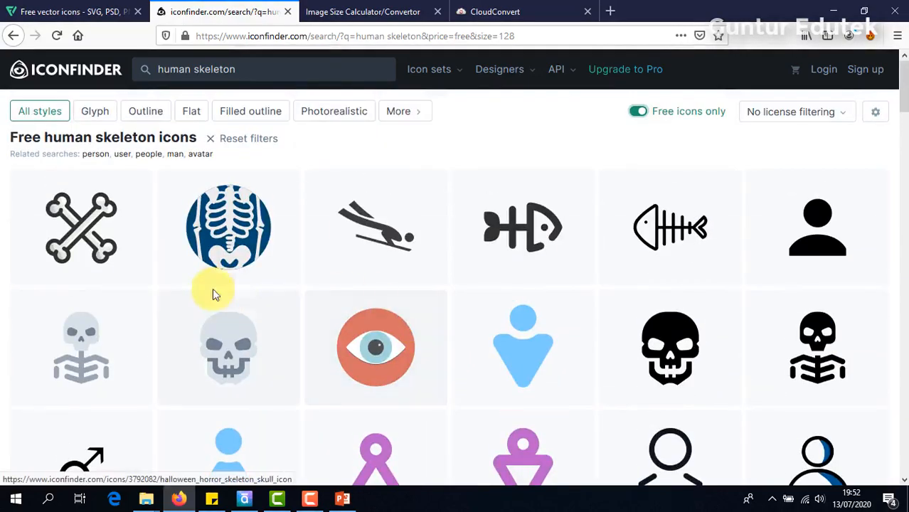
- Save the ribcage icon as iconfinder_Halloween-15_355965.svg and show it in the Downloads folder
{"action": "left_click", "coordinate": [211, 223]}
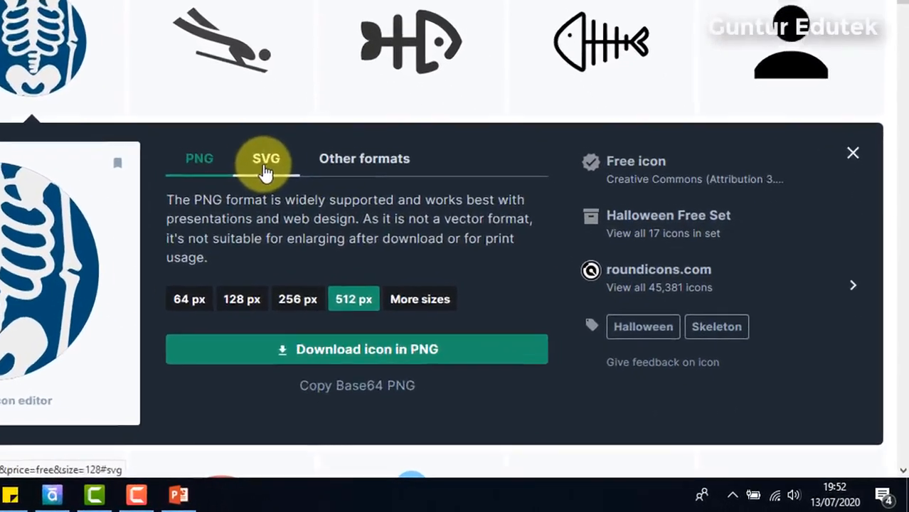
{"action": "left_click", "coordinate": [396, 232]}
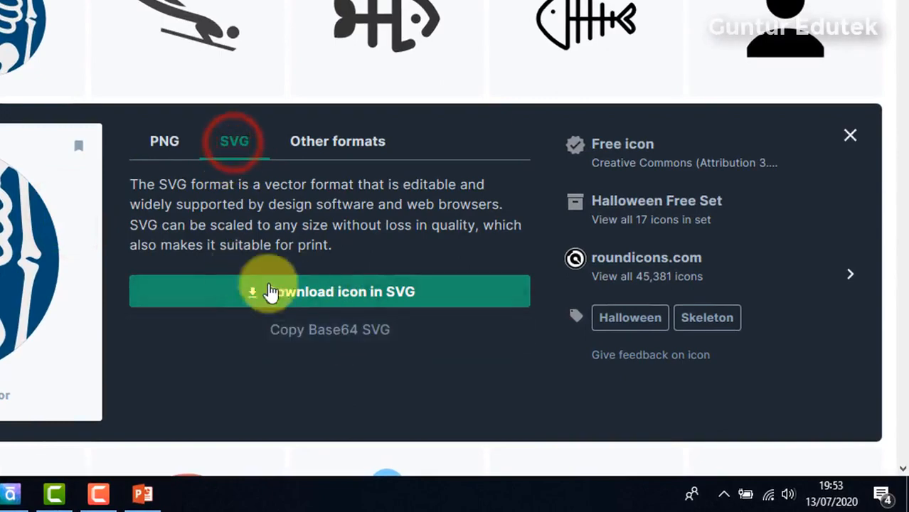
{"action": "left_click", "coordinate": [313, 312]}
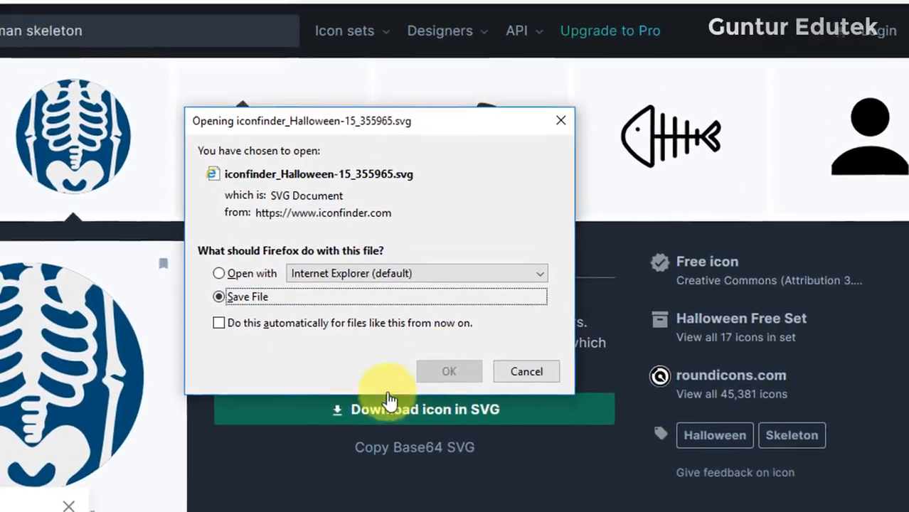
{"action": "left_click", "coordinate": [458, 371]}
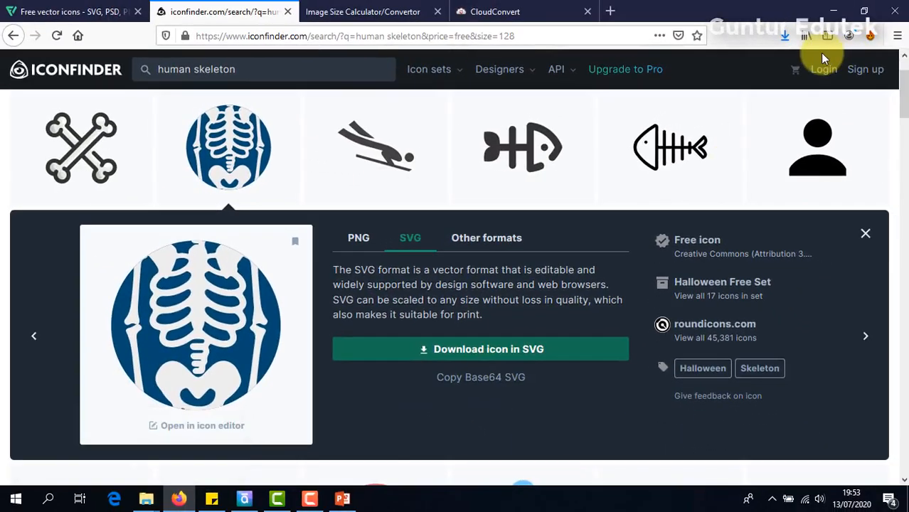
{"action": "left_click", "coordinate": [785, 35]}
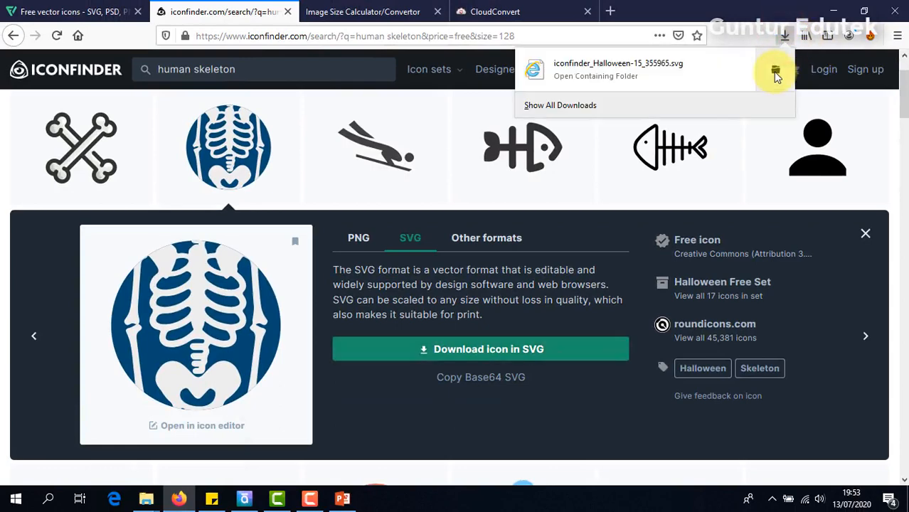
{"action": "left_click", "coordinate": [777, 74]}
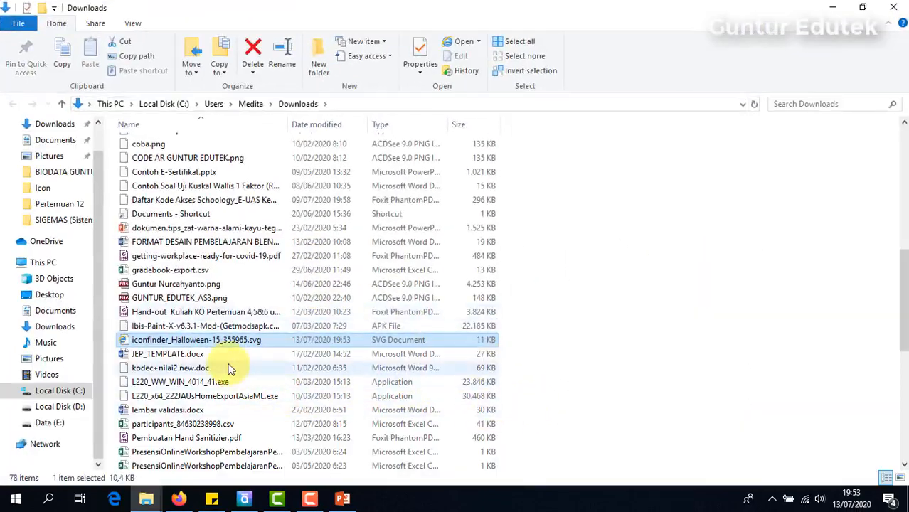
- Cut the skeleton SVG from Downloads and paste it into the SIGEMAS WEB output folder
{"action": "left_click", "coordinate": [246, 343]}
{"action": "key", "text": "ctrl+x"}
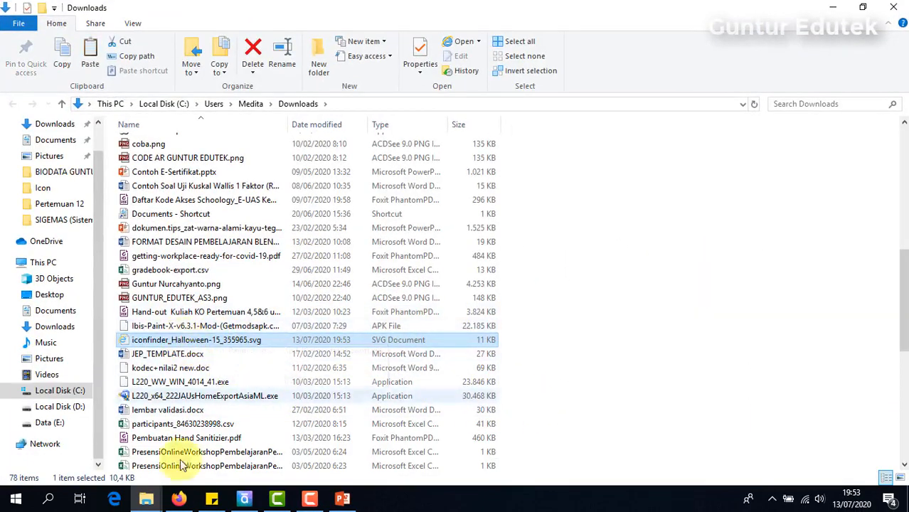
{"action": "mouse_move", "coordinate": [156, 502]}
{"action": "left_click", "coordinate": [64, 456]}
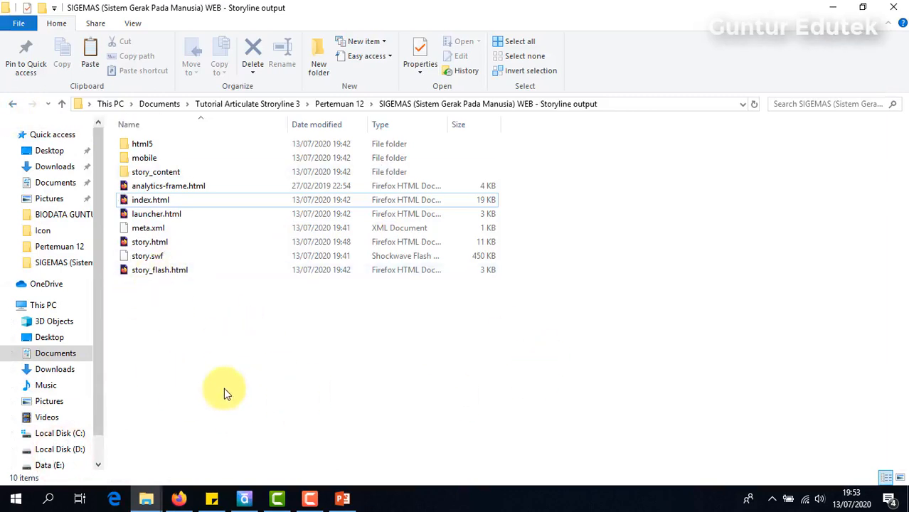
{"action": "key", "text": "ctrl+v"}
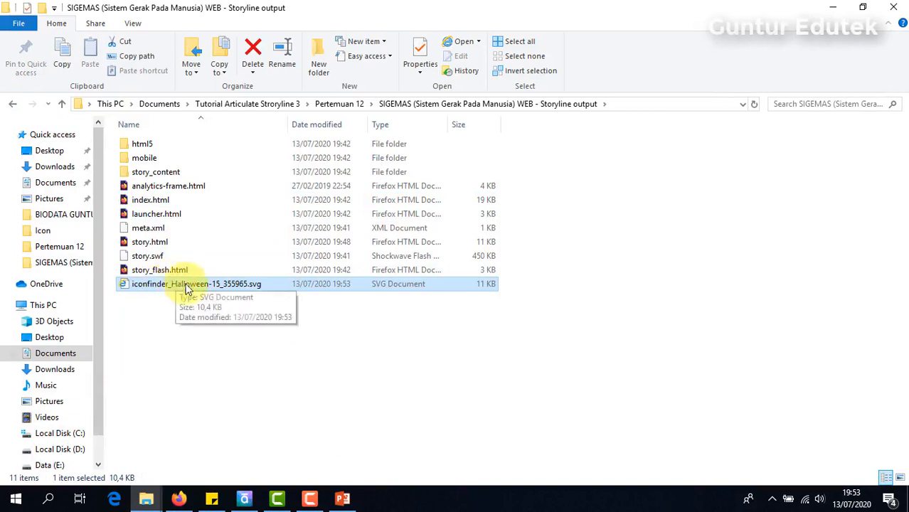
- Check the pasted SVG in the SIGEMAS WEB folder, then return to the browser
{"action": "left_click", "coordinate": [169, 335]}
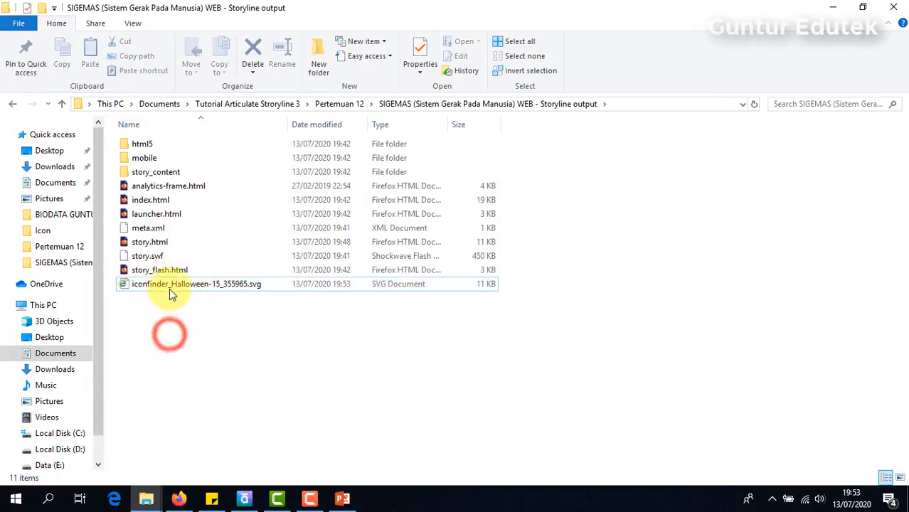
{"action": "left_click", "coordinate": [170, 286]}
{"action": "left_click", "coordinate": [165, 334]}
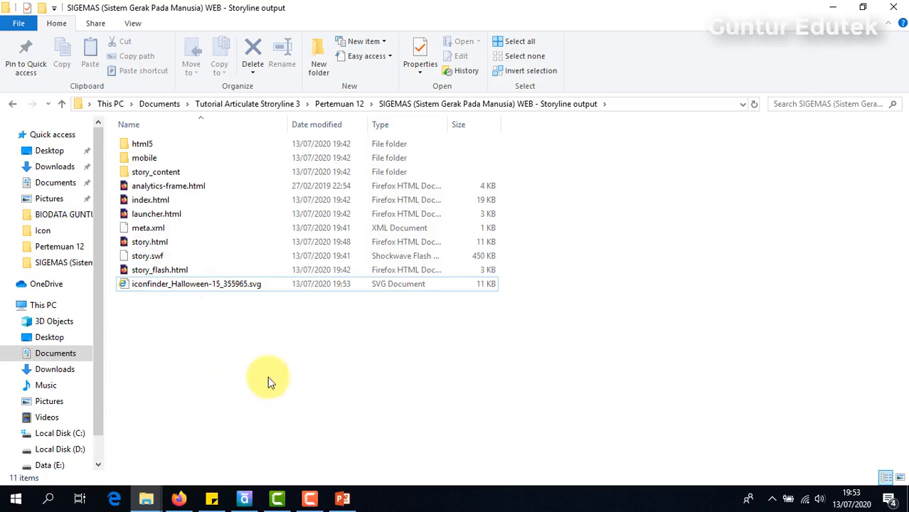
{"action": "left_click", "coordinate": [210, 285]}
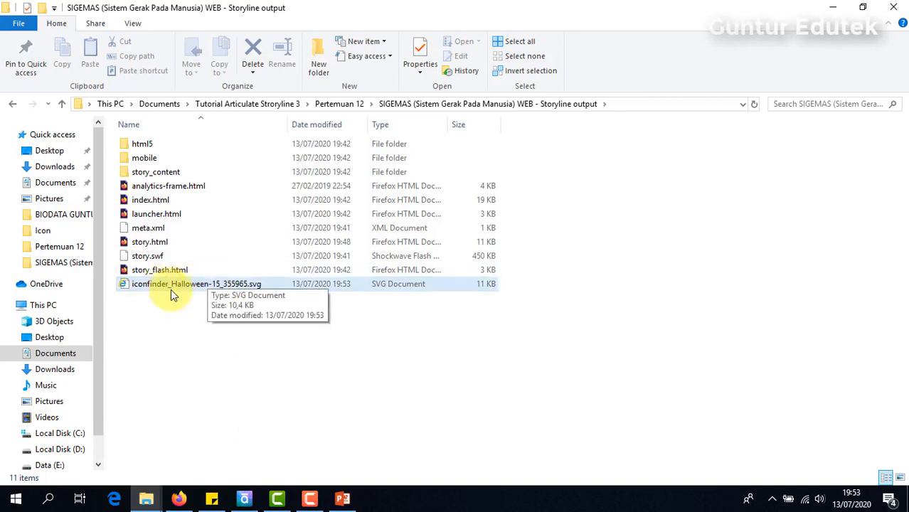
{"action": "left_click", "coordinate": [246, 371]}
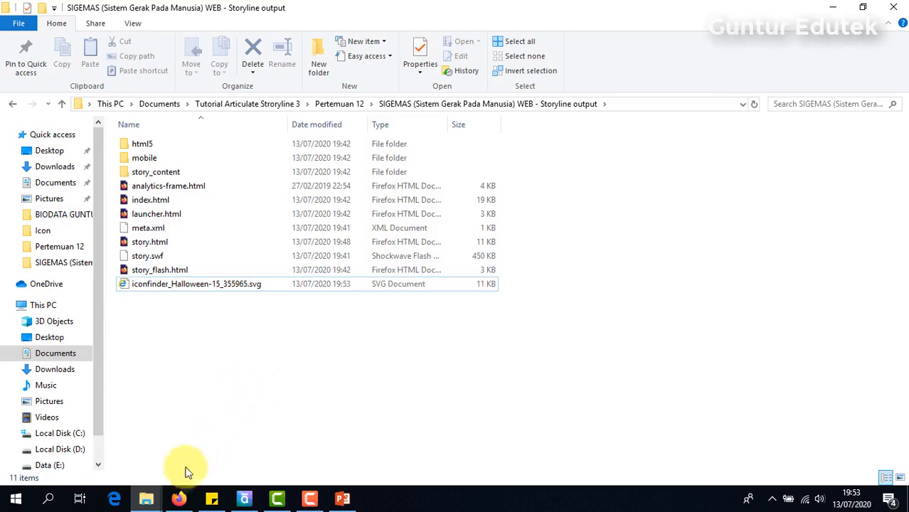
{"action": "left_click", "coordinate": [180, 498]}
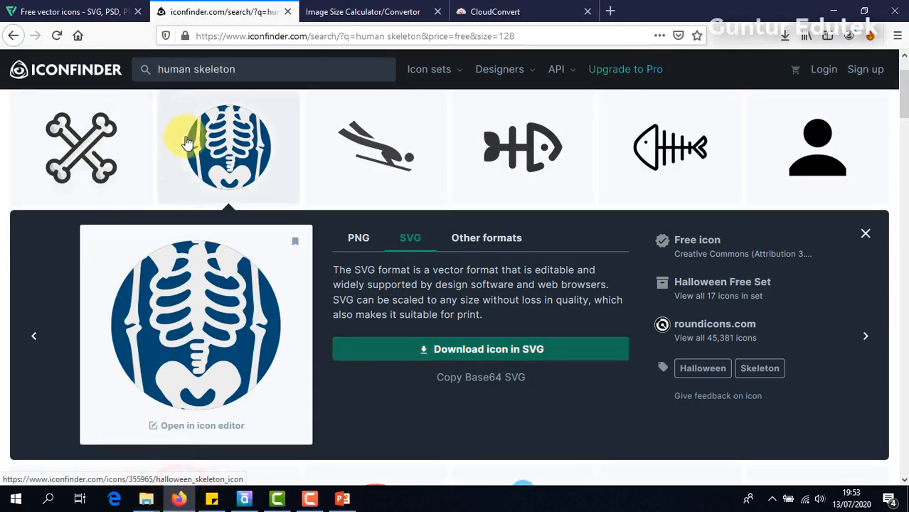
- Bring up the CloudConvert SVG Converter page in Firefox
{"action": "left_click", "coordinate": [370, 13]}
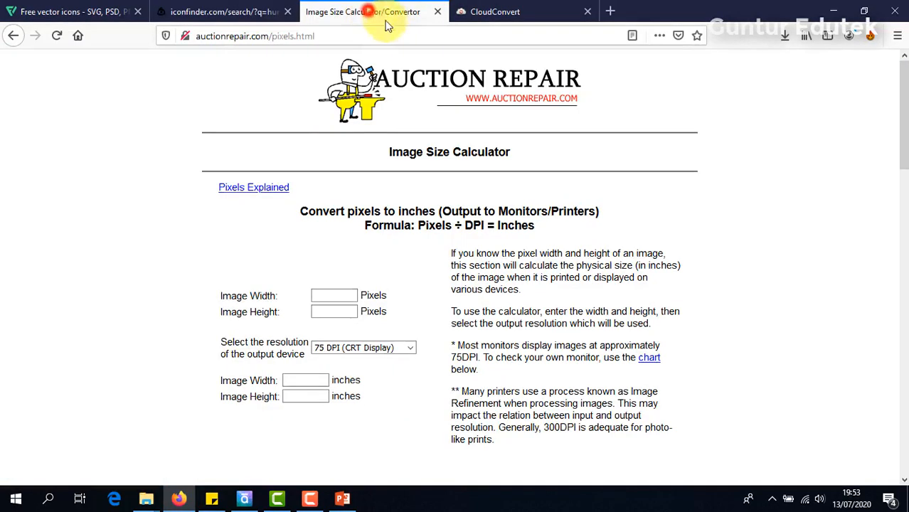
{"action": "left_click", "coordinate": [207, 13]}
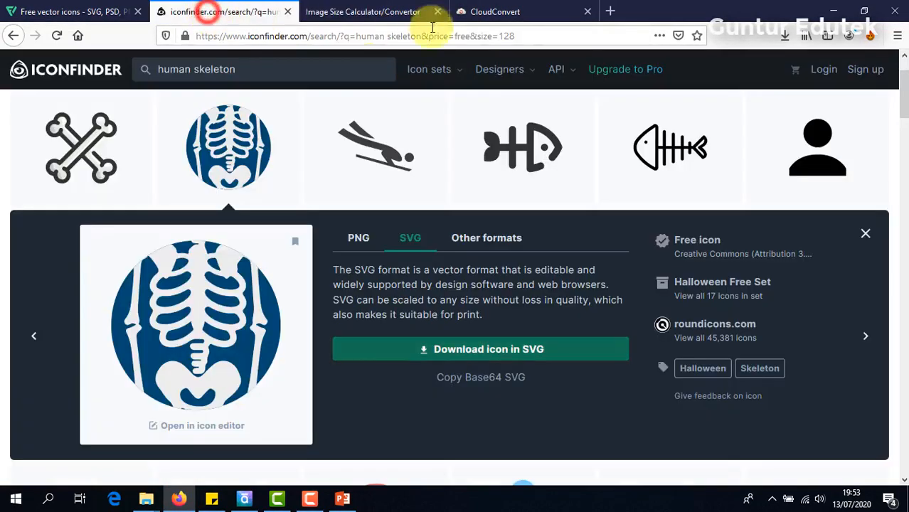
{"action": "left_click", "coordinate": [510, 12]}
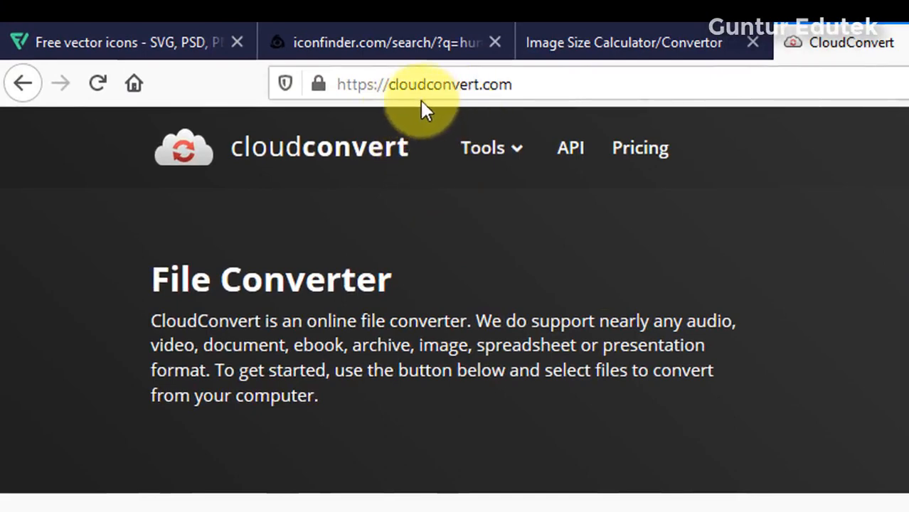
{"action": "left_click", "coordinate": [532, 78]}
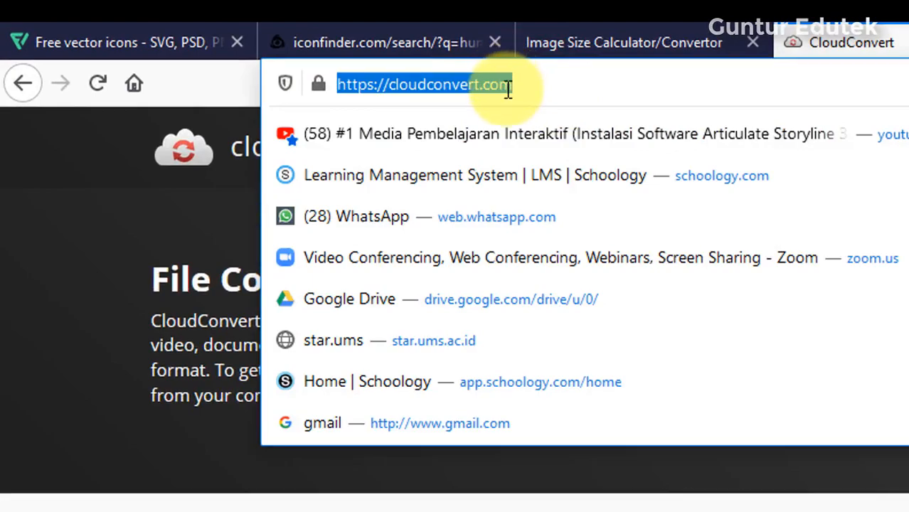
{"action": "left_click", "coordinate": [544, 42]}
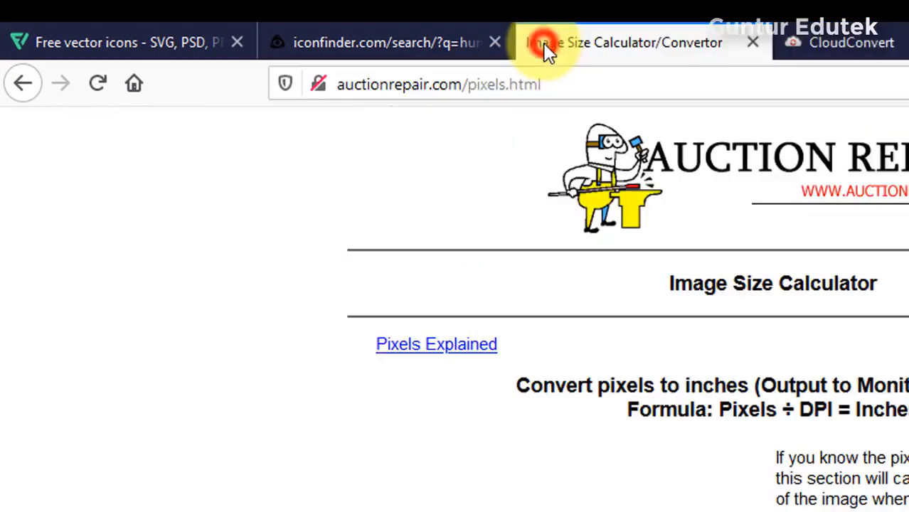
{"action": "left_click", "coordinate": [881, 32]}
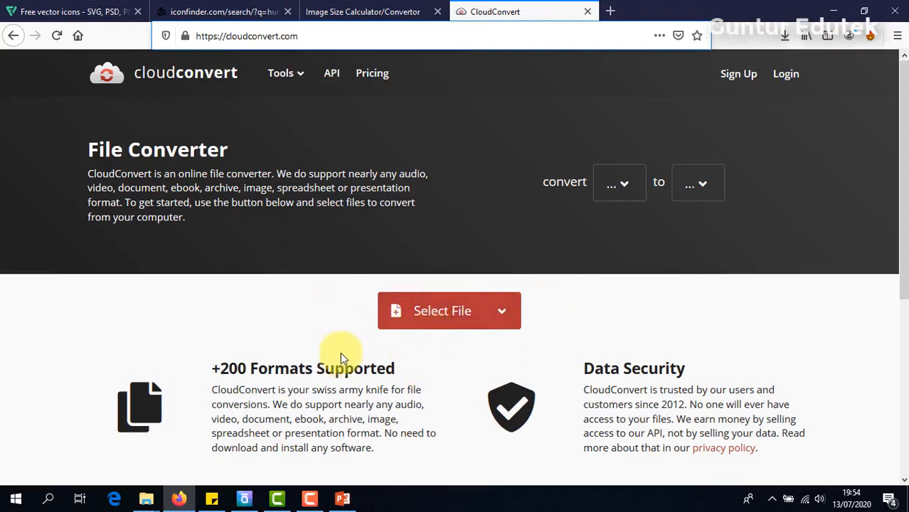
- Upload iconfinder_Halloween-15_355965.svg from the SIGEMAS WEB folder to CloudConvert
{"action": "left_click", "coordinate": [506, 314]}
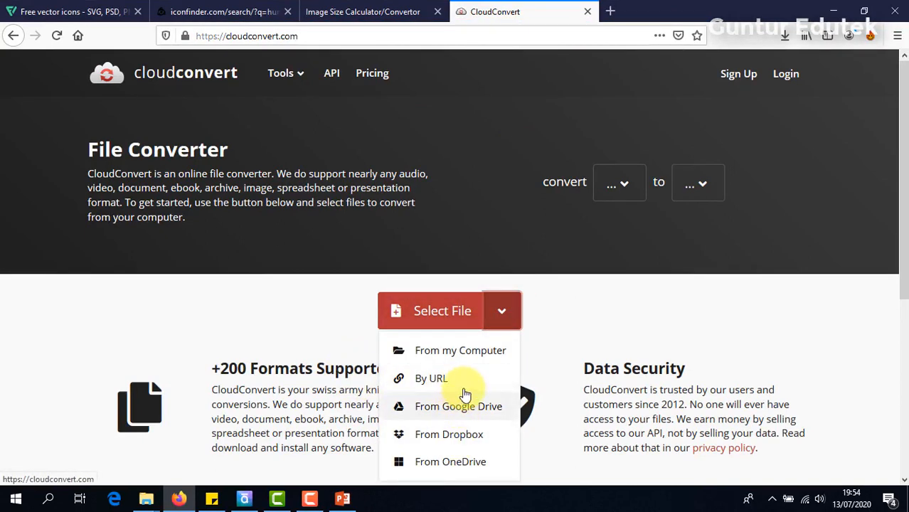
{"action": "left_click", "coordinate": [465, 353]}
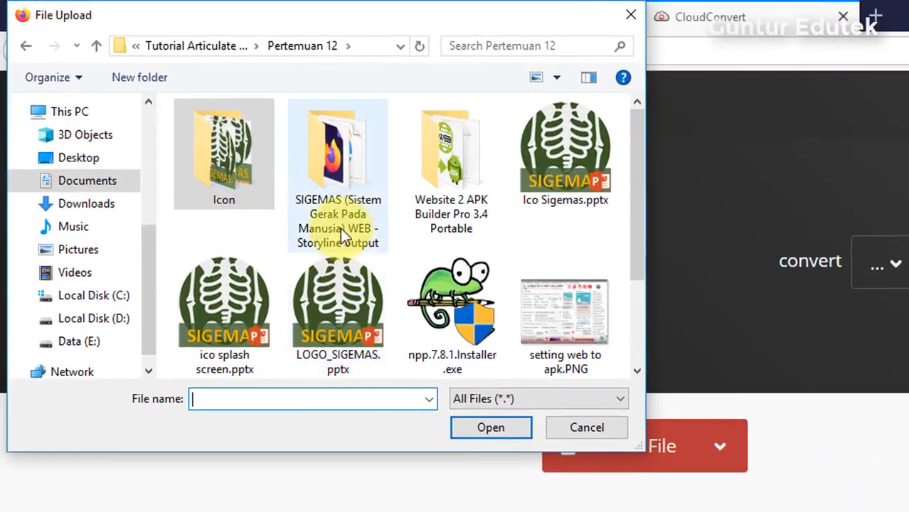
{"action": "double_click", "coordinate": [338, 163]}
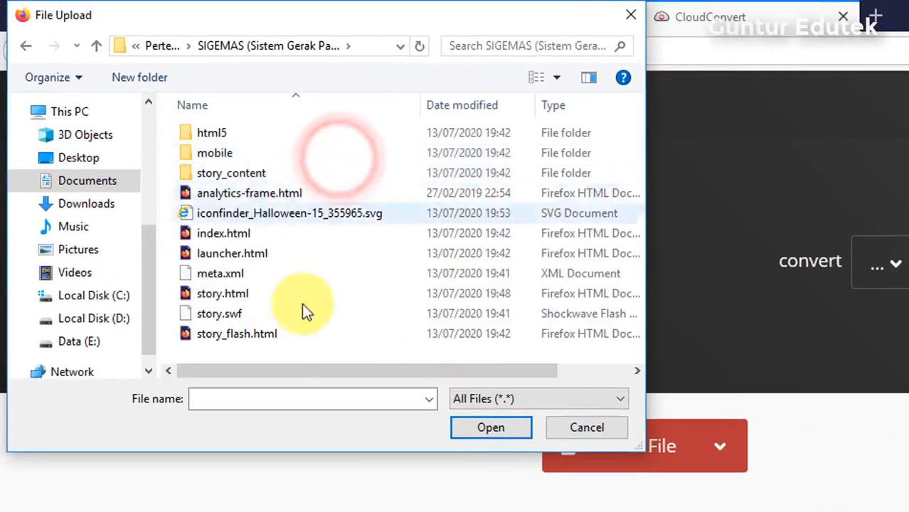
{"action": "left_click", "coordinate": [248, 216]}
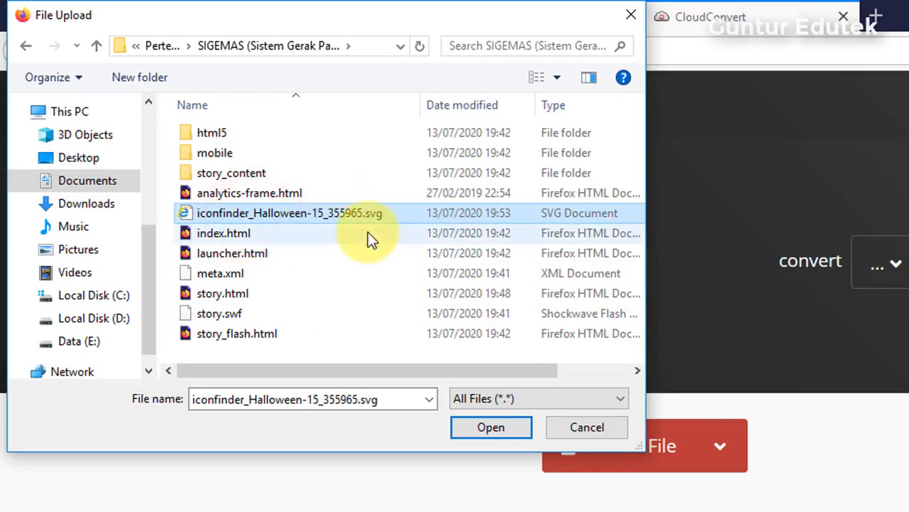
{"action": "left_click", "coordinate": [488, 426]}
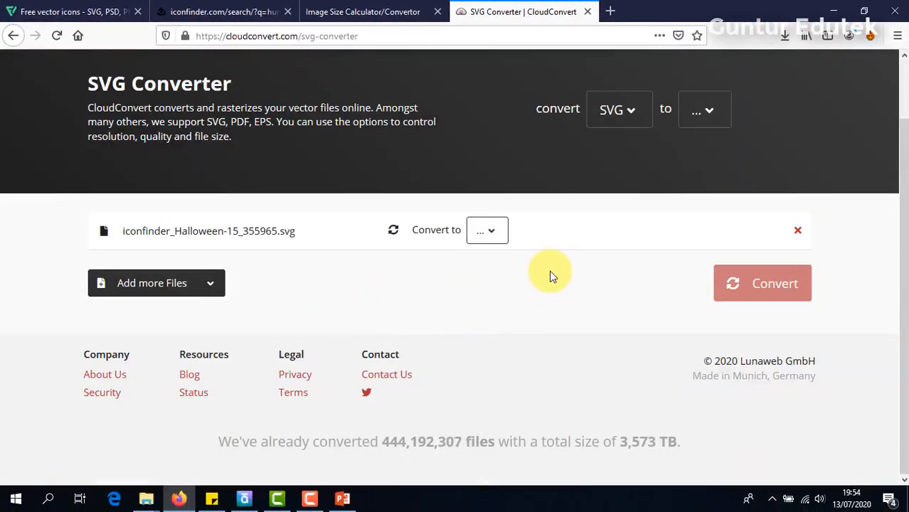
- Set the CloudConvert output format to Vector > EMF
{"action": "left_click", "coordinate": [493, 235]}
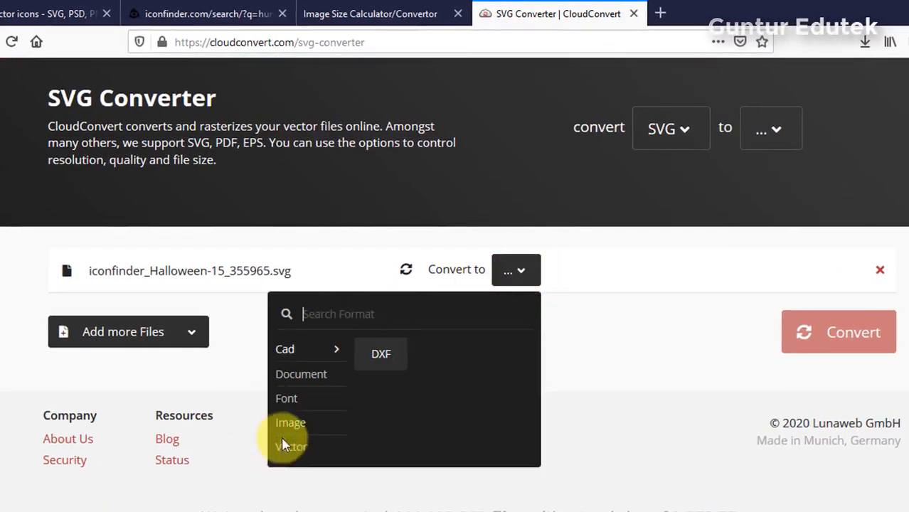
{"action": "mouse_move", "coordinate": [299, 424]}
{"action": "mouse_move", "coordinate": [304, 450]}
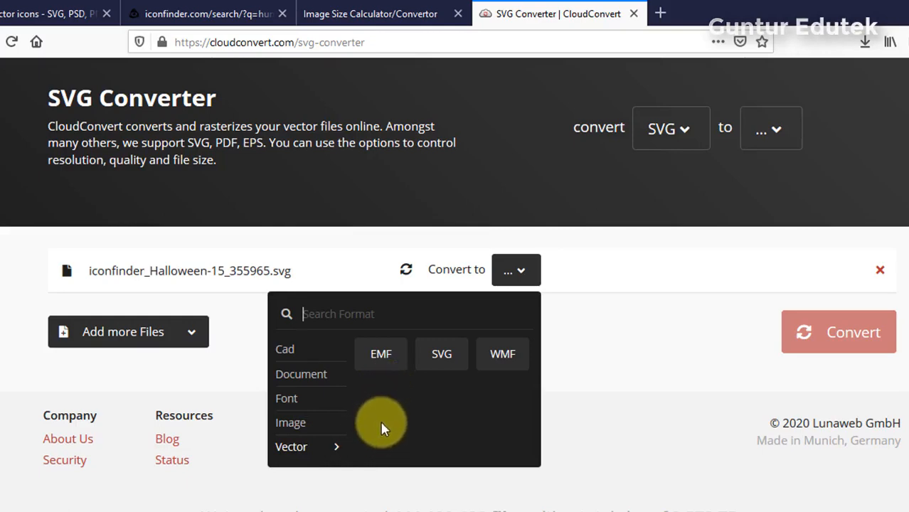
{"action": "left_click", "coordinate": [389, 361]}
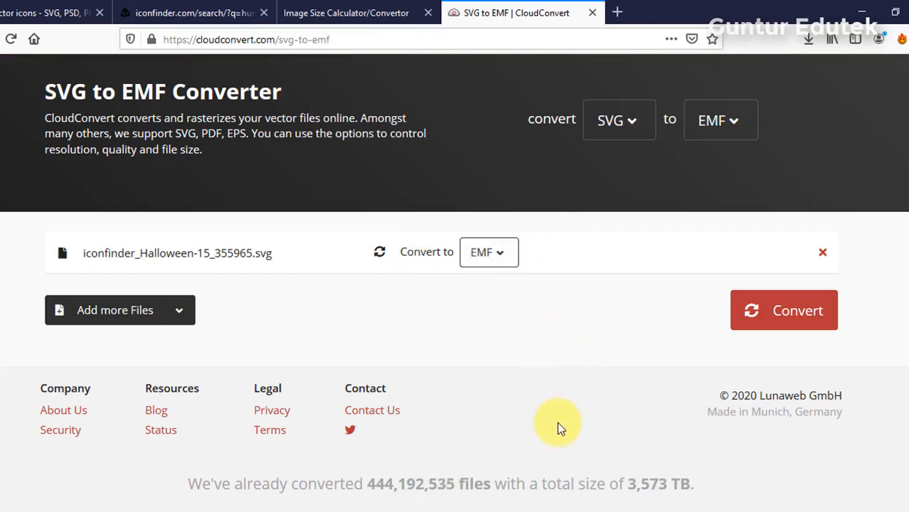
- Convert the SVG and save iconfinder_Halloween-15_355965.emf to the computer
{"action": "left_click", "coordinate": [796, 311]}
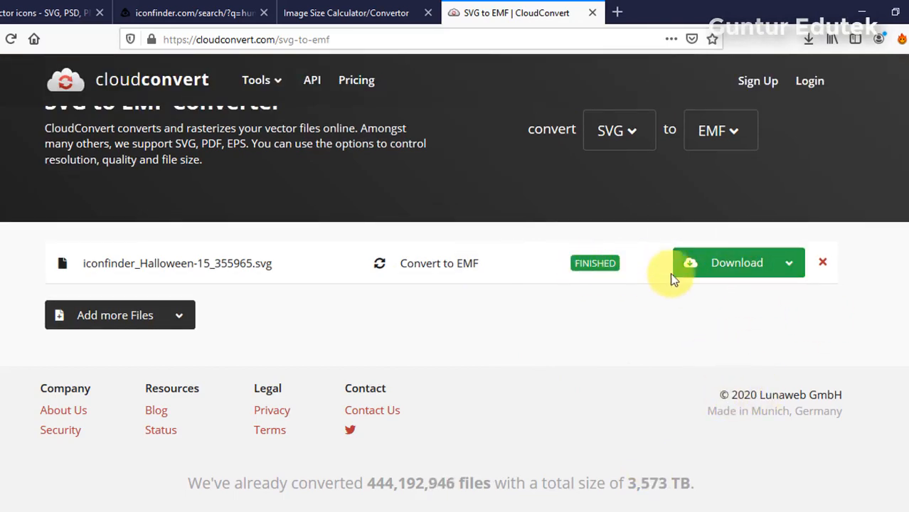
{"action": "left_click", "coordinate": [736, 270]}
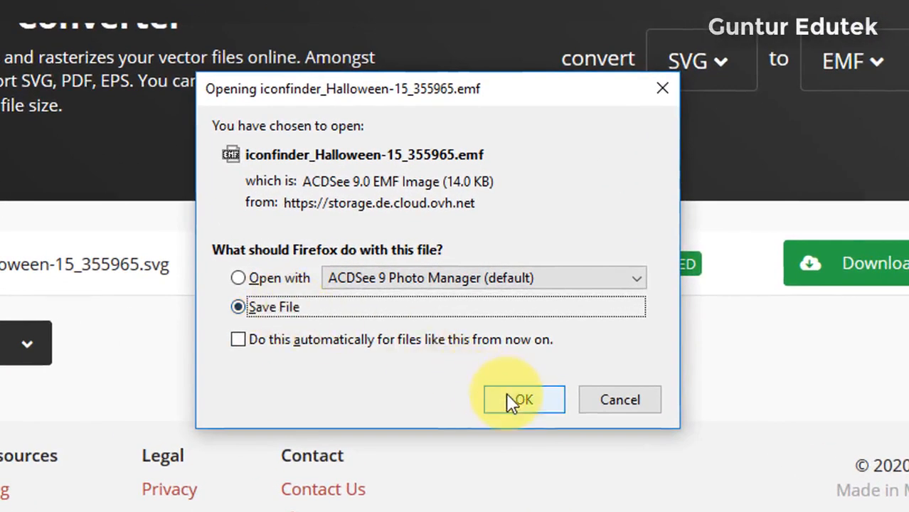
{"action": "left_click", "coordinate": [509, 401]}
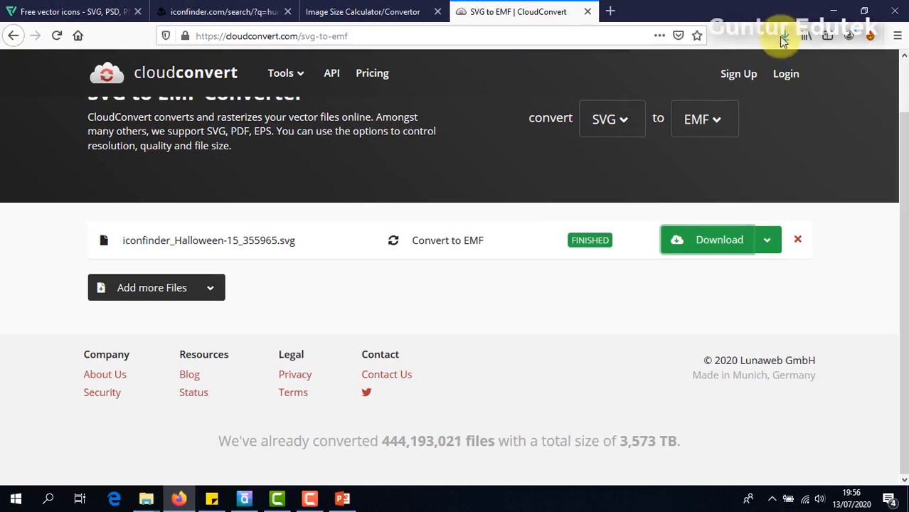
{"action": "left_click", "coordinate": [783, 35]}
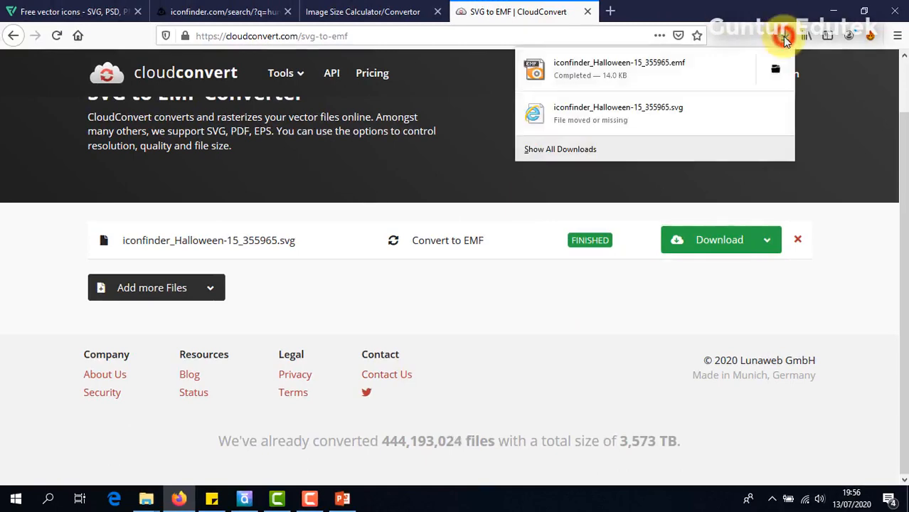
- Paste the downloaded EMF into the SIGEMAS WEB output folder
{"action": "left_click", "coordinate": [776, 71]}
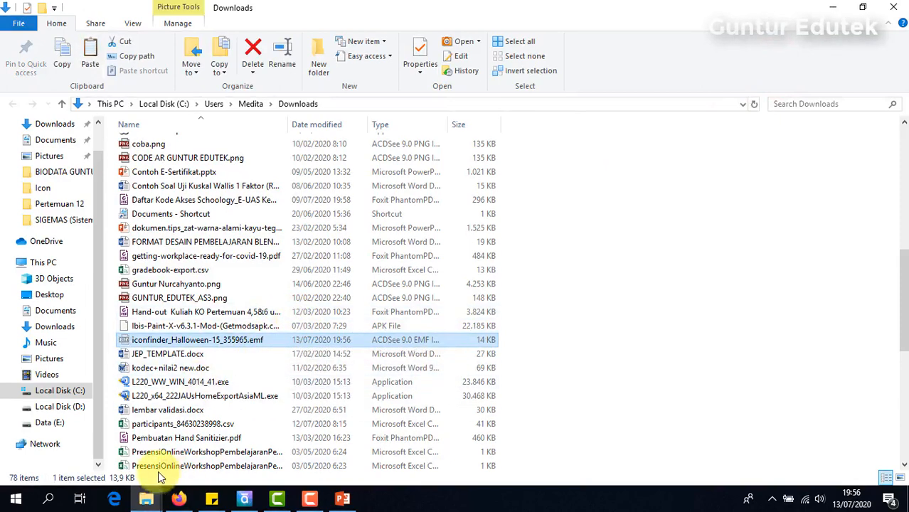
{"action": "mouse_move", "coordinate": [149, 498]}
{"action": "left_click", "coordinate": [94, 430]}
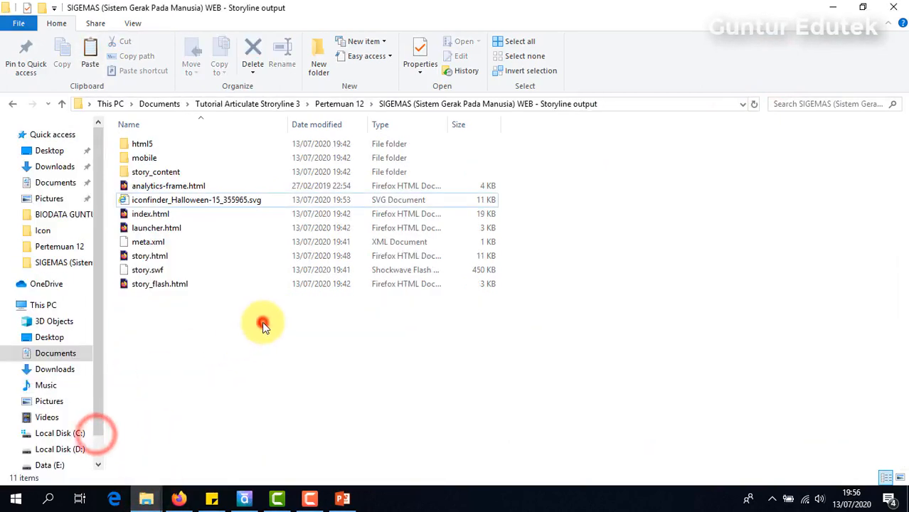
{"action": "key", "text": "ctrl+v"}
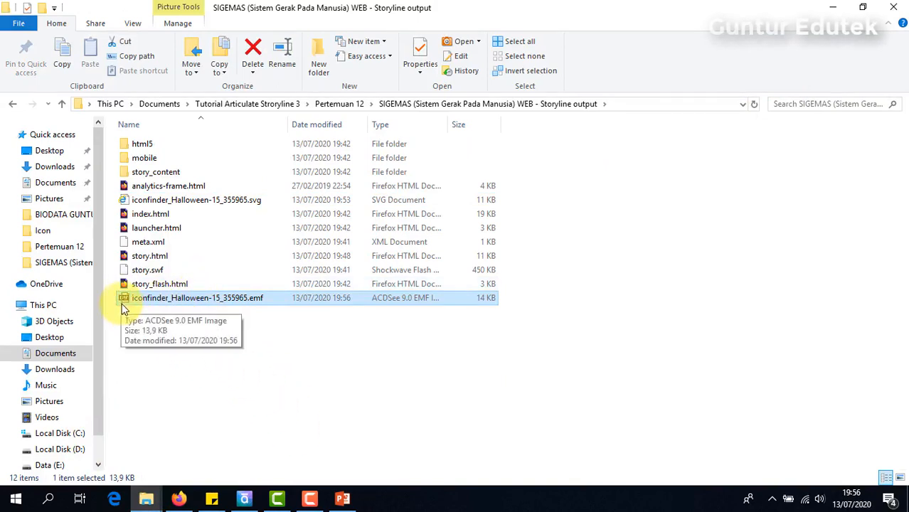
- Copy the skeleton EMF and paste it onto the blank PowerPoint slide
{"action": "right_click", "coordinate": [178, 304]}
{"action": "left_click", "coordinate": [221, 403]}
{"action": "left_click", "coordinate": [342, 498]}
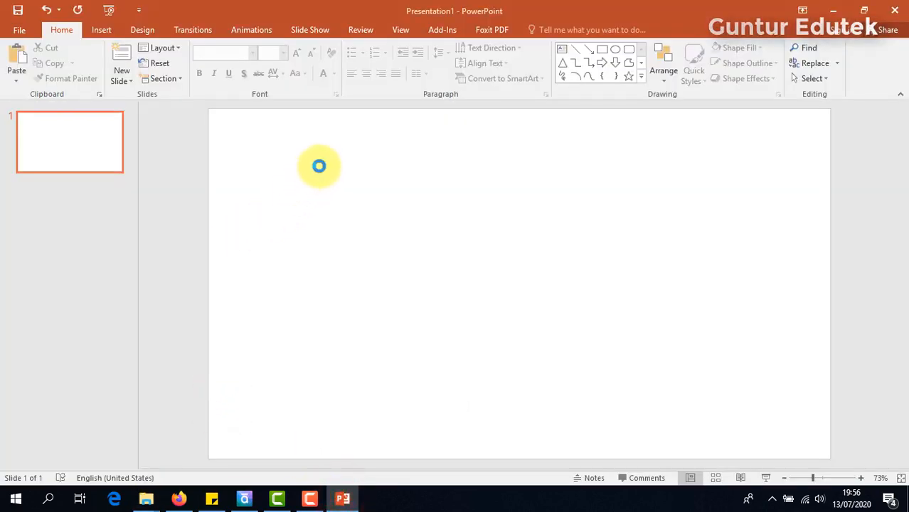
{"action": "key", "text": "ctrl+v"}
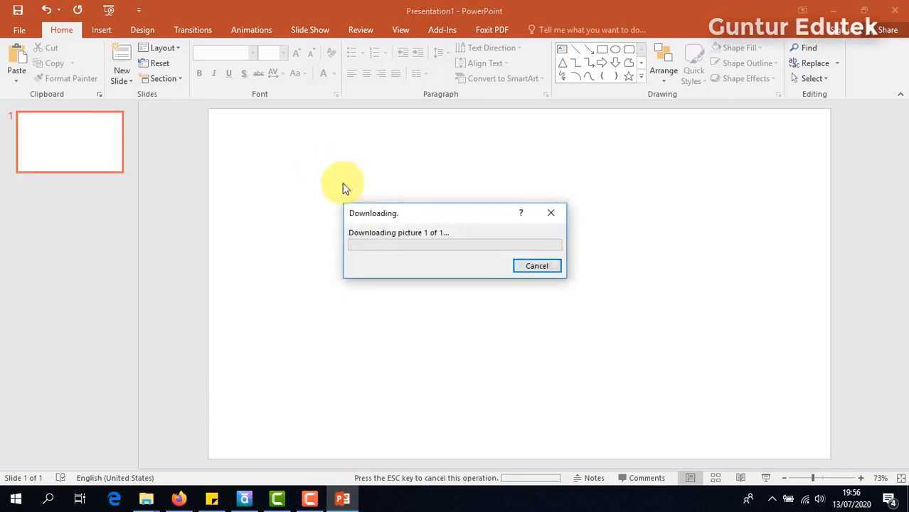
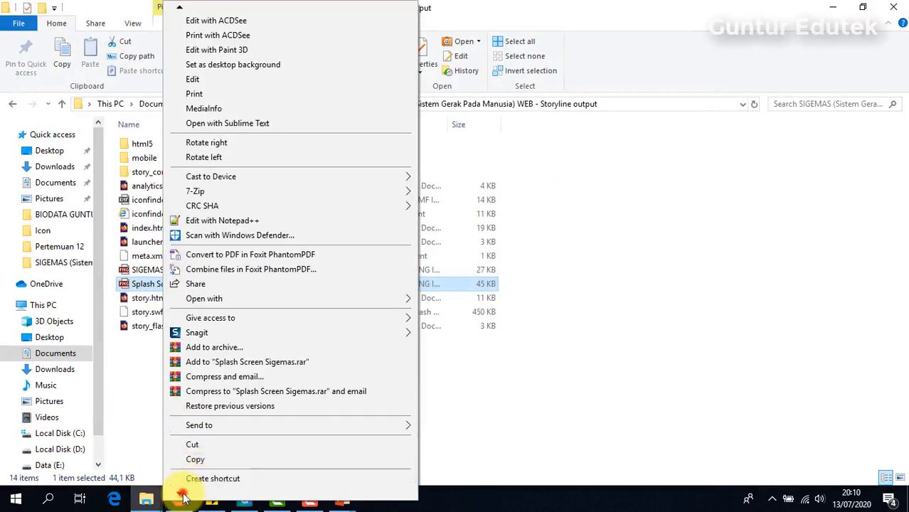
- Check the splash image's Details in File Explorer: it measures 279 x 359 pixels
{"action": "left_click", "coordinate": [183, 493]}
{"action": "left_click", "coordinate": [186, 497]}
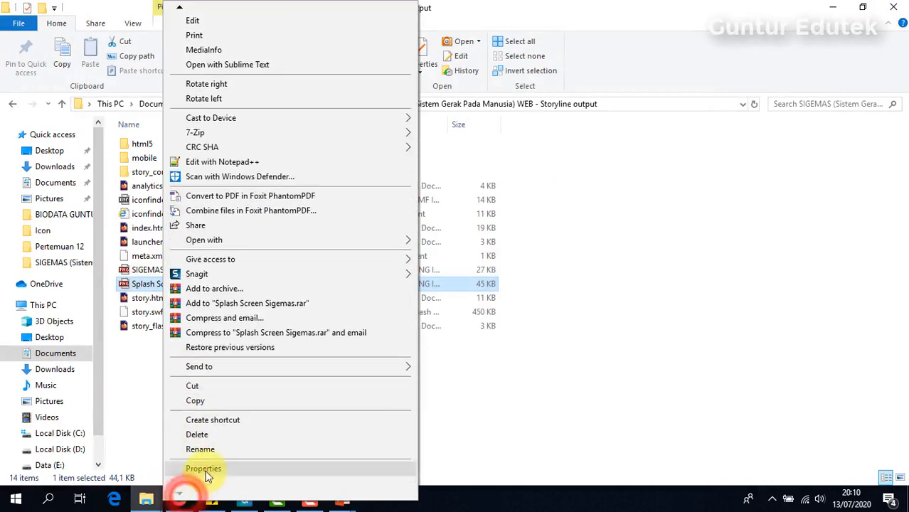
{"action": "left_click", "coordinate": [204, 469]}
{"action": "left_click", "coordinate": [253, 173]}
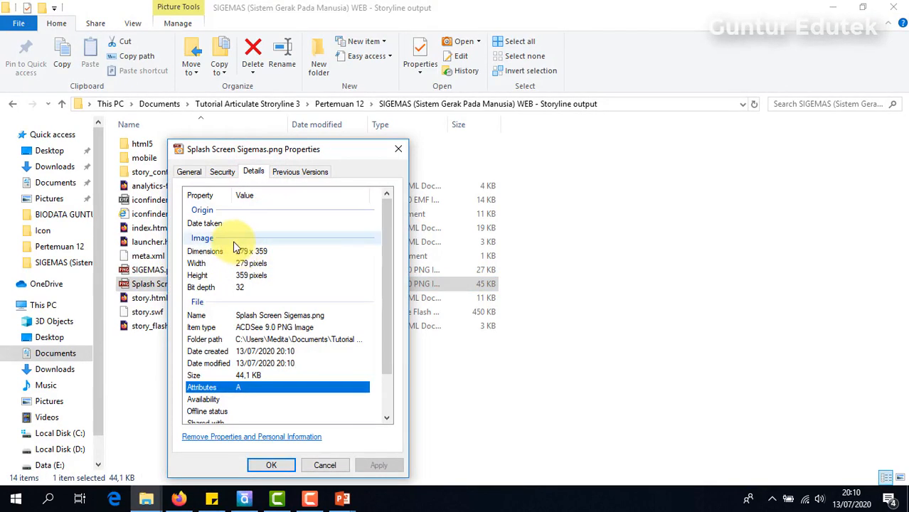
{"action": "left_click", "coordinate": [321, 468]}
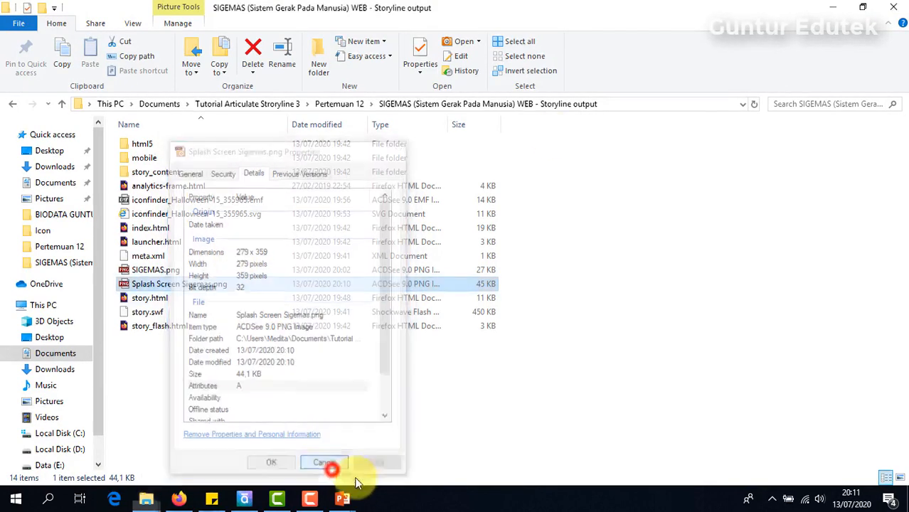
- Bring the unsaved Presentation2 PowerPoint slide back to the front
{"action": "left_click", "coordinate": [613, 253]}
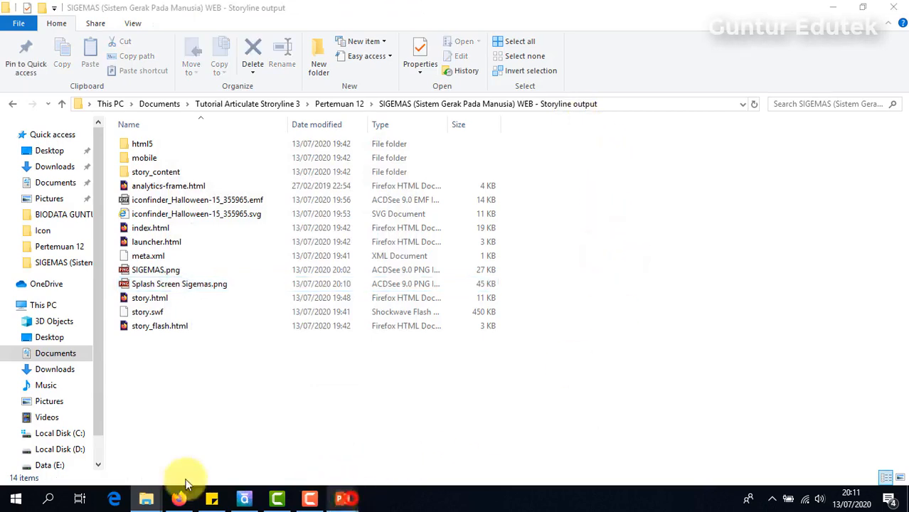
{"action": "left_click", "coordinate": [334, 498]}
{"action": "left_click", "coordinate": [397, 438]}
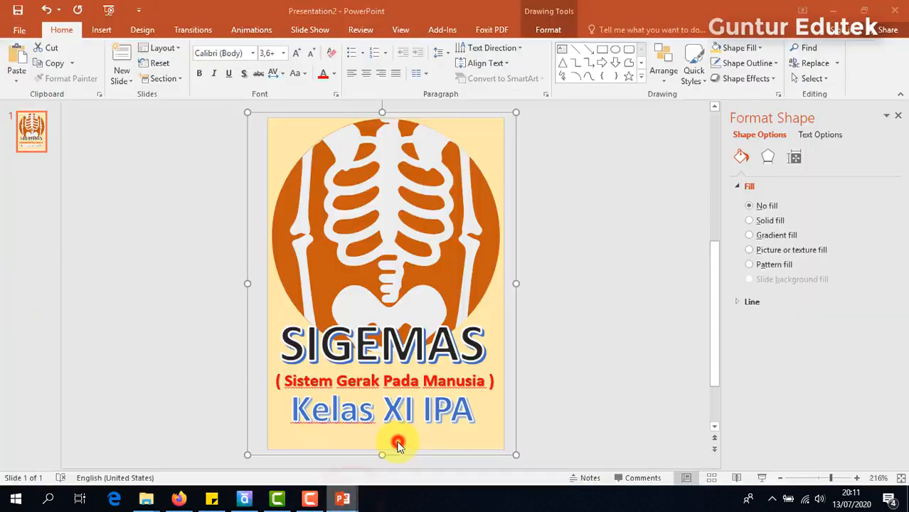
- Save the presentation as 'Logo Splash Screen Sigemas' in Pertemuan 12, then return to File Explorer
{"action": "left_click", "coordinate": [18, 10]}
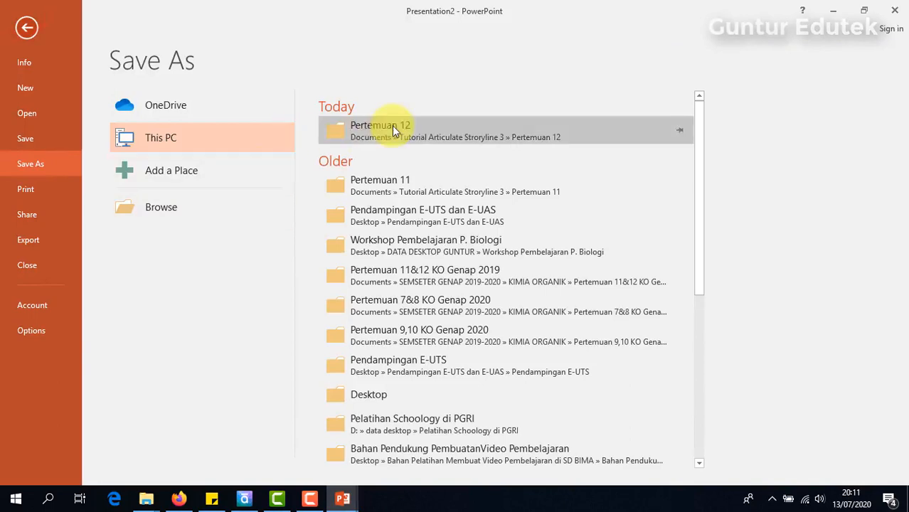
{"action": "left_click", "coordinate": [392, 126]}
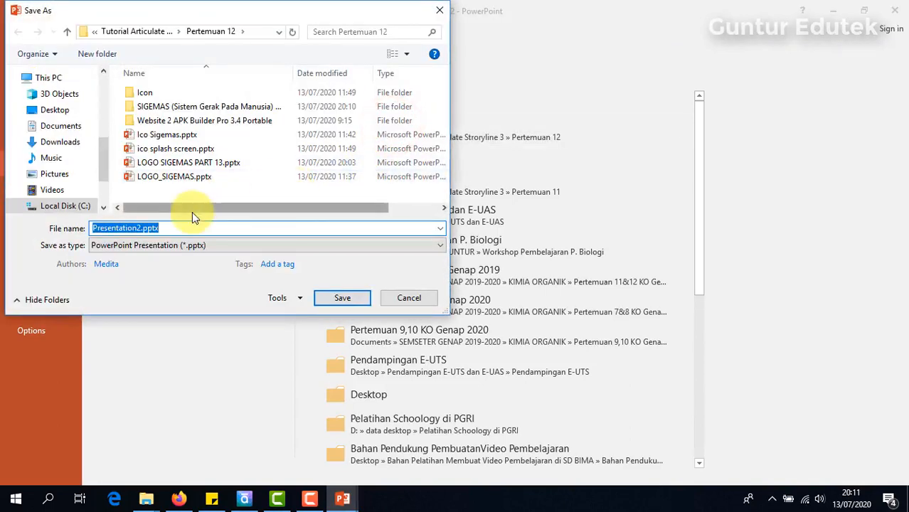
{"action": "type", "text": "Logo "}
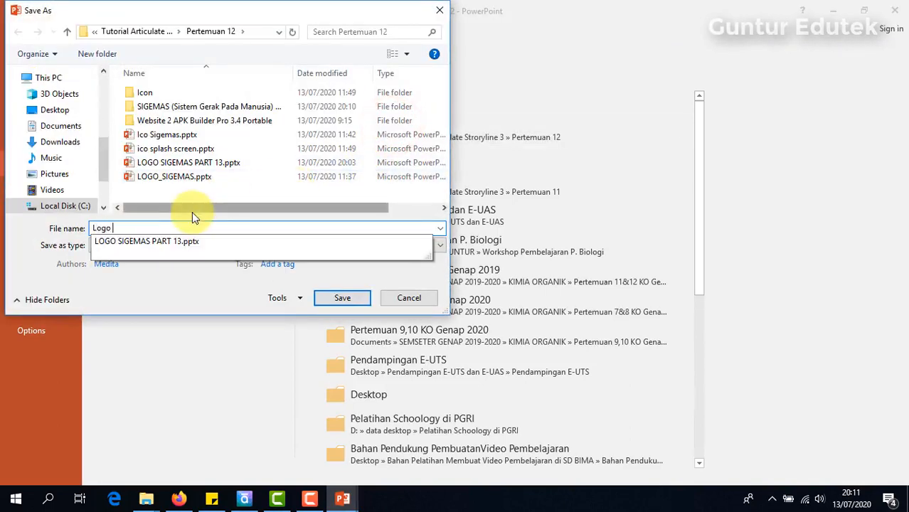
{"action": "type", "text": "Splash S"}
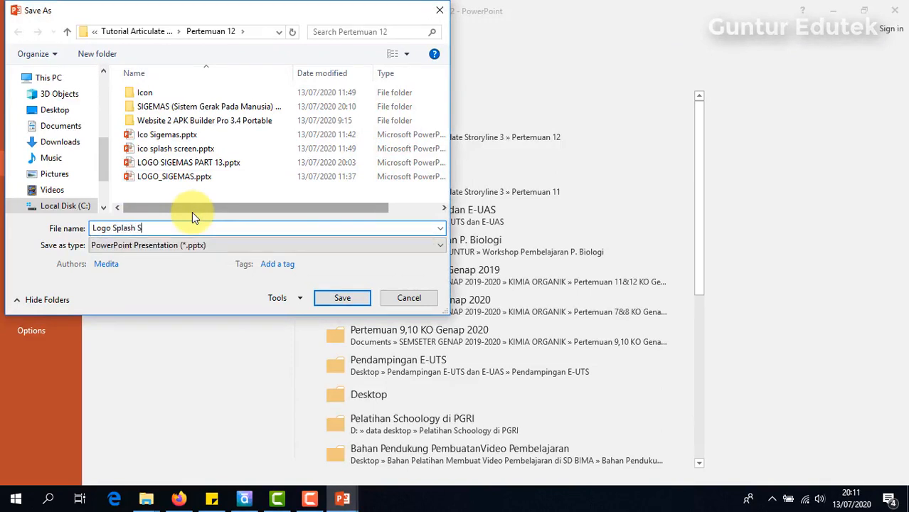
{"action": "type", "text": "creen Sigemas.pptx"}
{"action": "key", "text": "Return"}
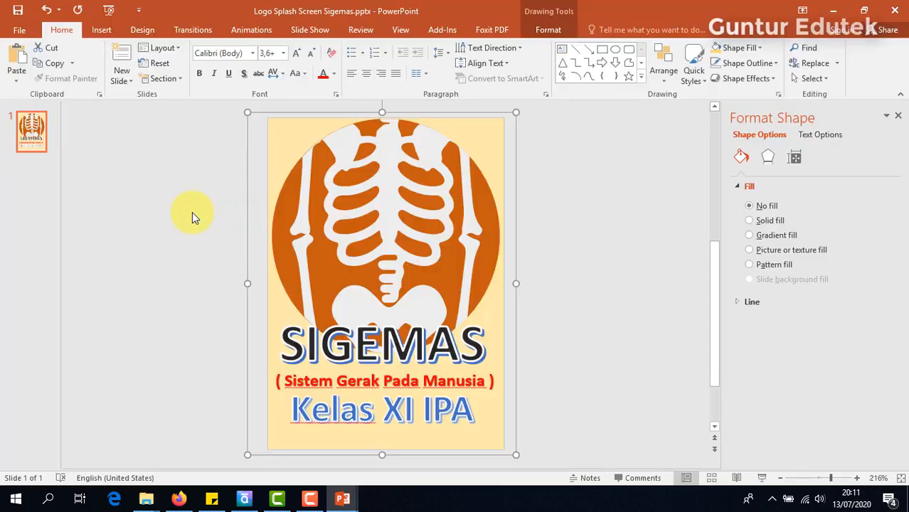
{"action": "left_click", "coordinate": [138, 252]}
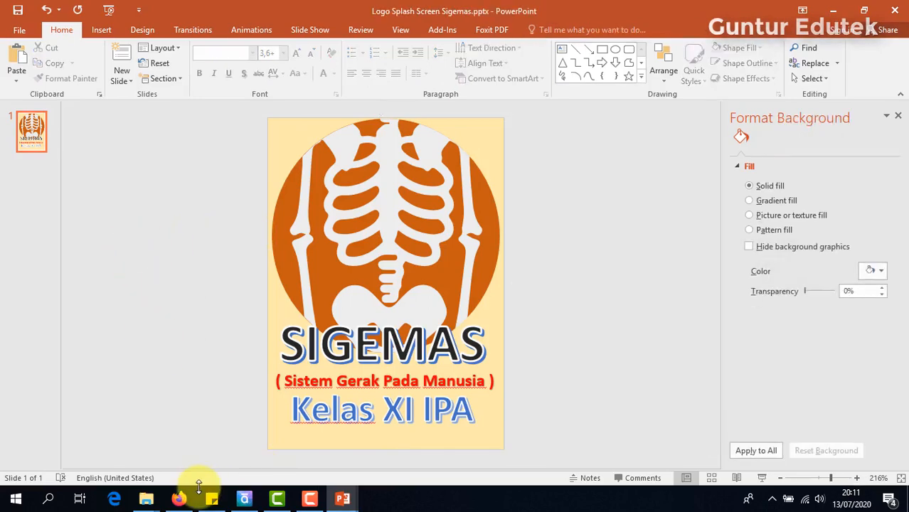
{"action": "left_click", "coordinate": [146, 499]}
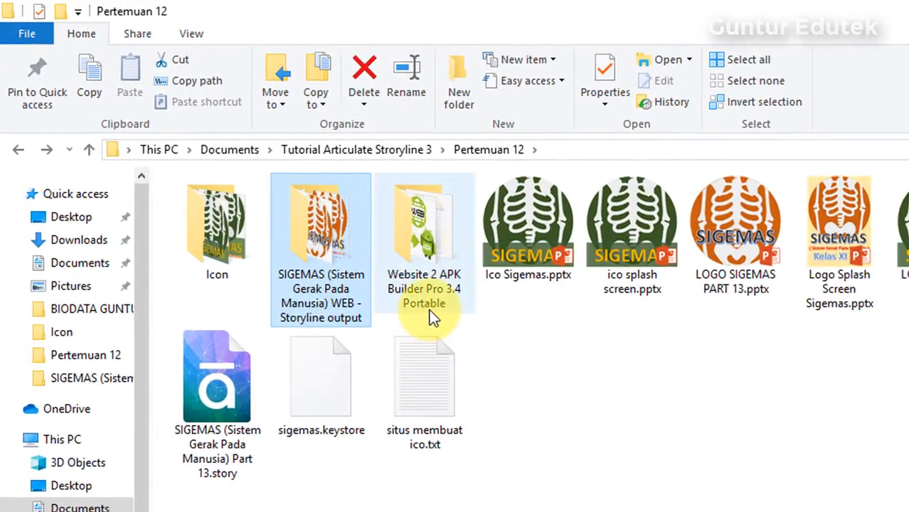
- Run Website 2 APK Builder Pro v3.4.exe from the Website 2 APK Builder Pro 3.4 Portable folder
{"action": "double_click", "coordinate": [417, 245]}
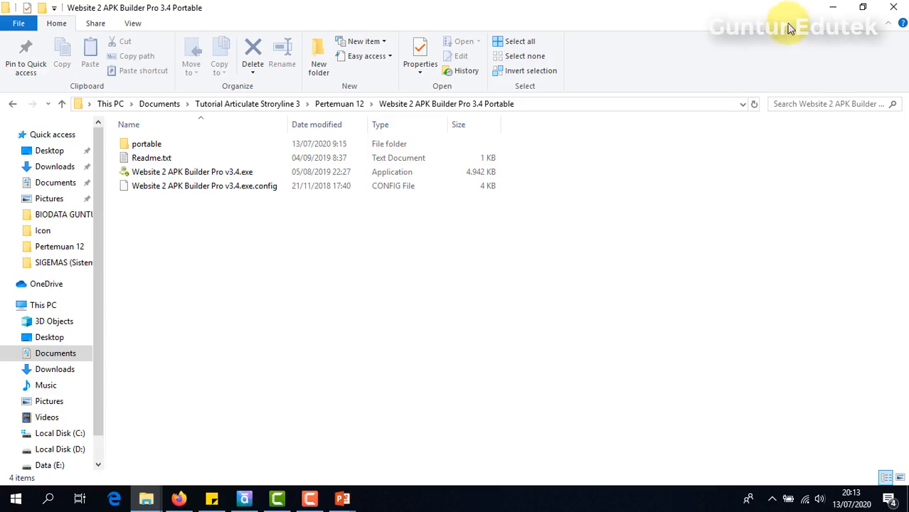
{"action": "double_click", "coordinate": [147, 177]}
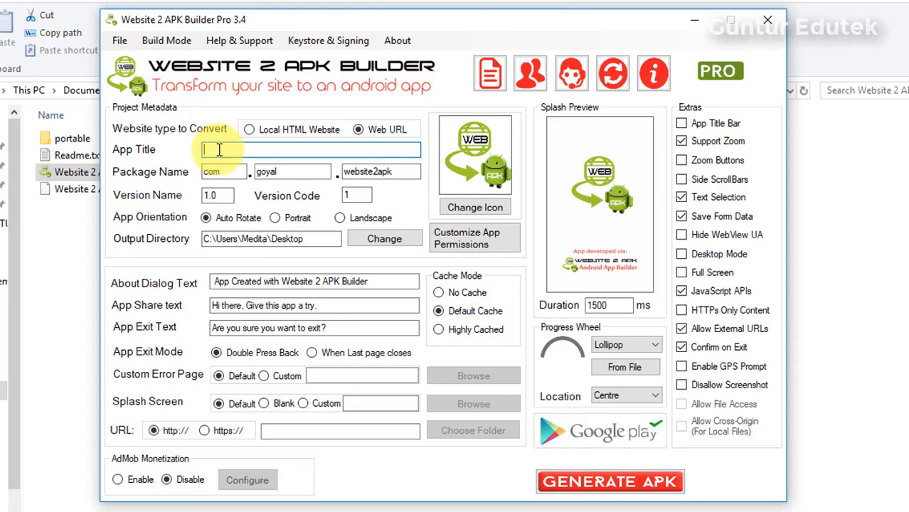
- Set the App Title to SIGEMAS
{"action": "type", "text": "m Gerak Pada Manusia"}
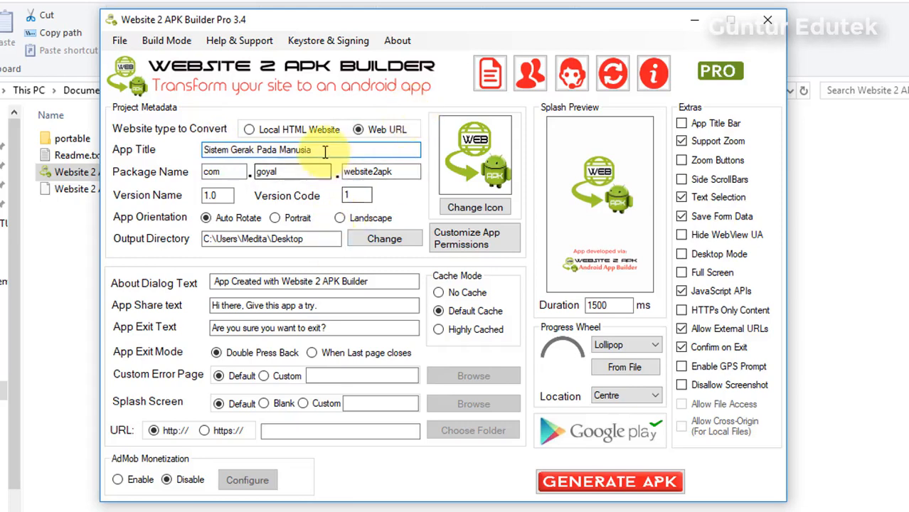
{"action": "left_click_drag", "start_coordinate": [320, 150], "coordinate": [112, 155]}
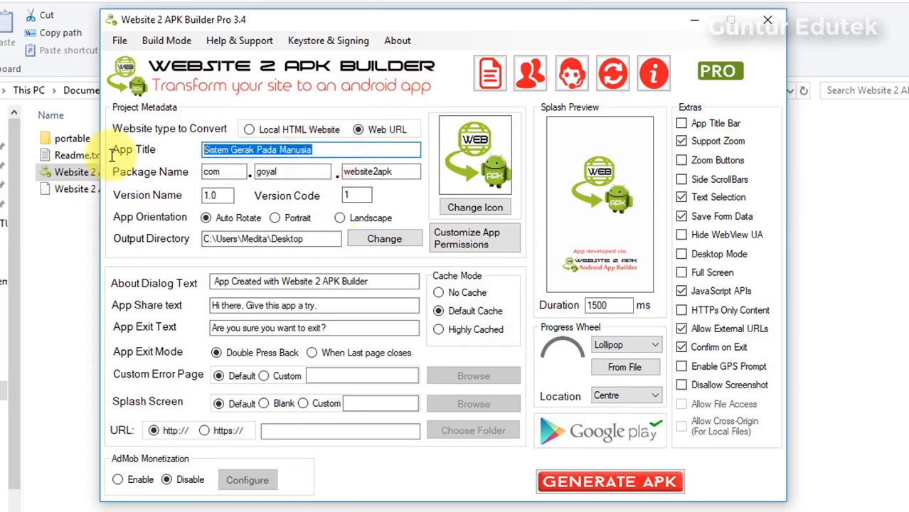
{"action": "type", "text": "SiGEMAS"}
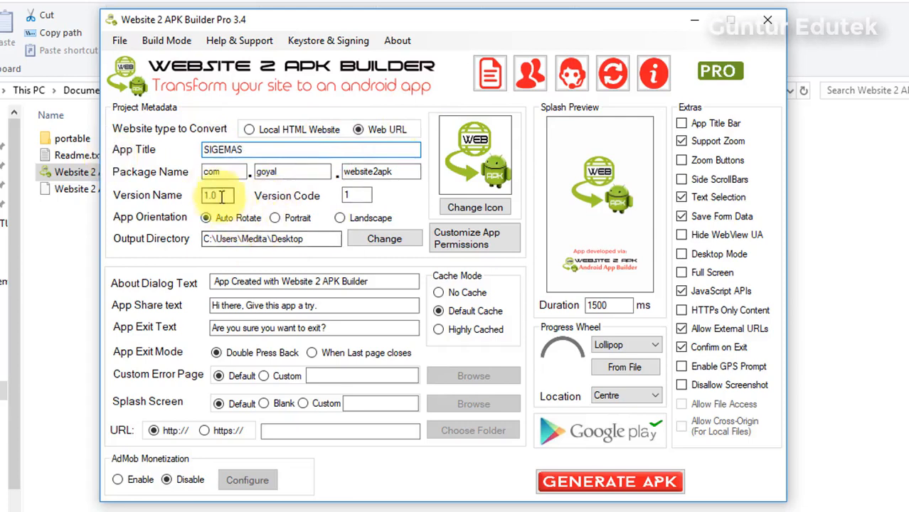
- Change the package name to the developer's own domain ending in sigemas, with Version Code 1
{"action": "double_click", "coordinate": [288, 173]}
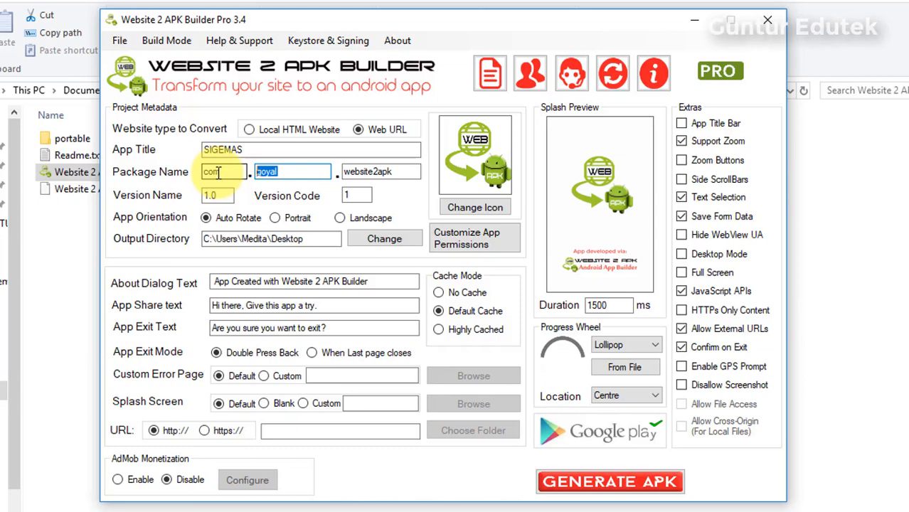
{"action": "type", "text": "gunturedute"}
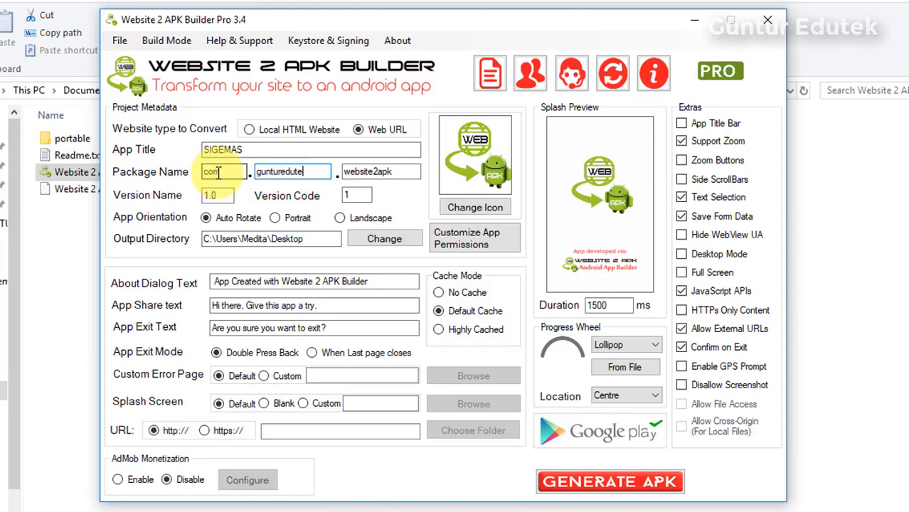
{"action": "type", "text": "k"}
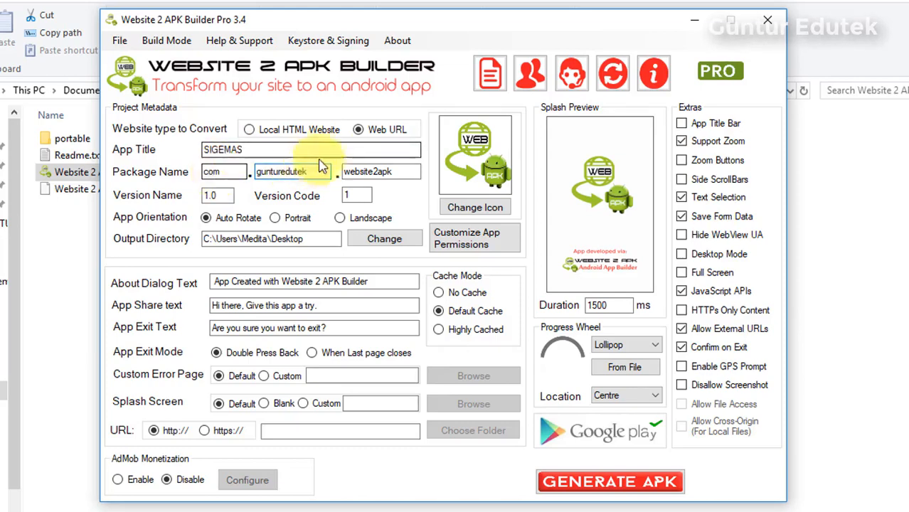
{"action": "left_click_drag", "start_coordinate": [401, 172], "coordinate": [311, 178]}
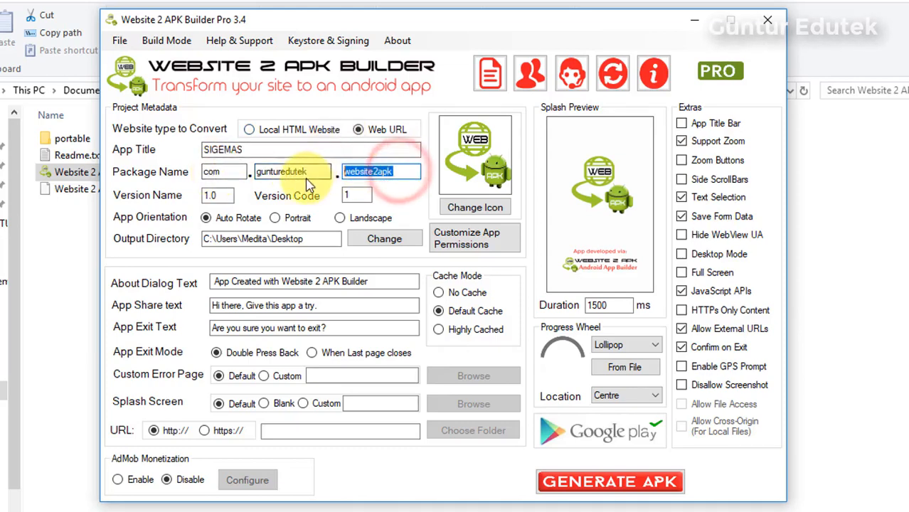
{"action": "type", "text": "sigemas"}
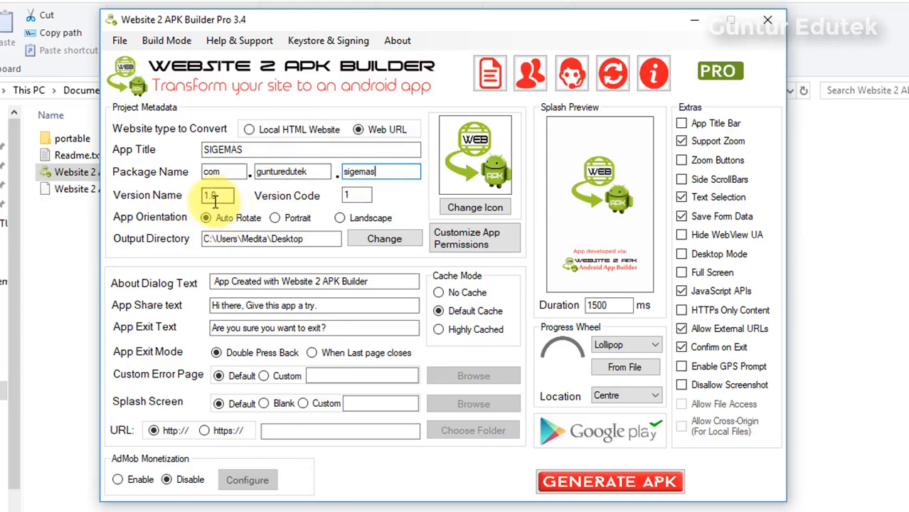
{"action": "left_click", "coordinate": [346, 196]}
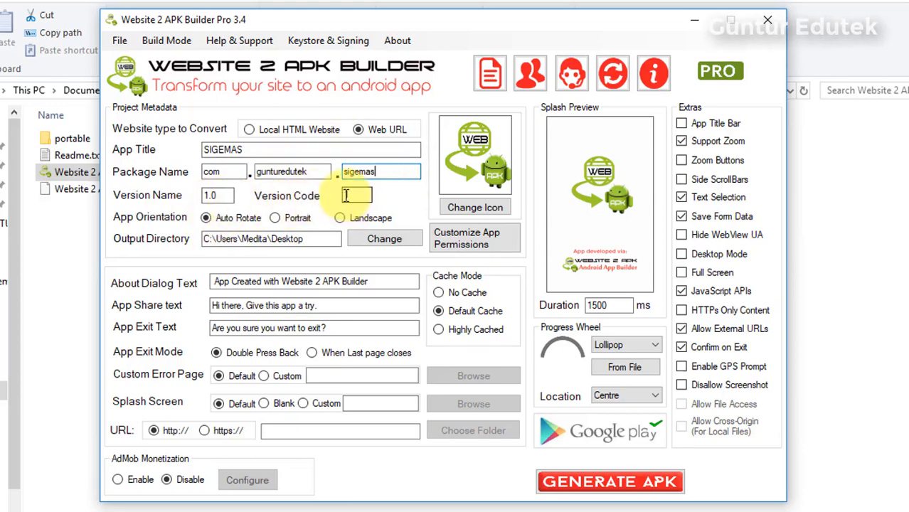
{"action": "type", "text": "1"}
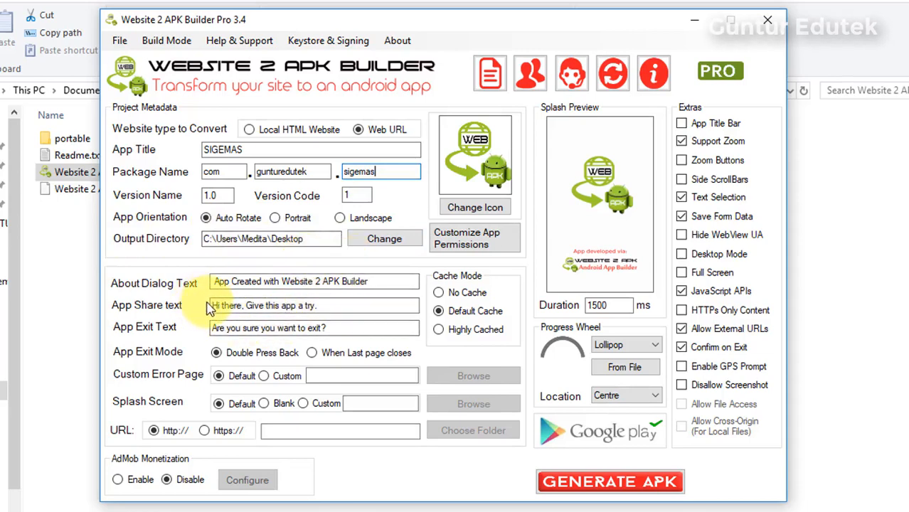
- Replace the About text with a creator credit and the exit prompt with 'Apakah Anda Yakin Ingin Keluar Dari Media Ini?'
{"action": "left_click", "coordinate": [395, 280]}
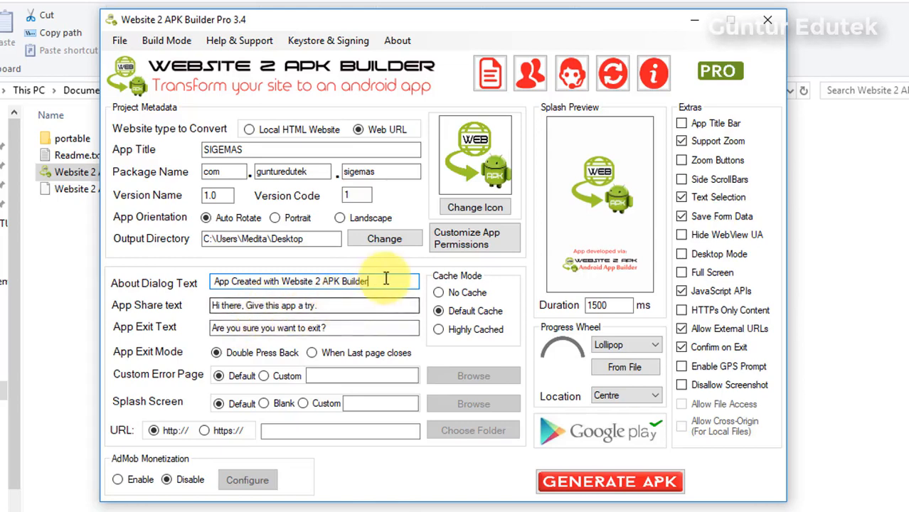
{"action": "left_click_drag", "start_coordinate": [385, 279], "coordinate": [211, 285]}
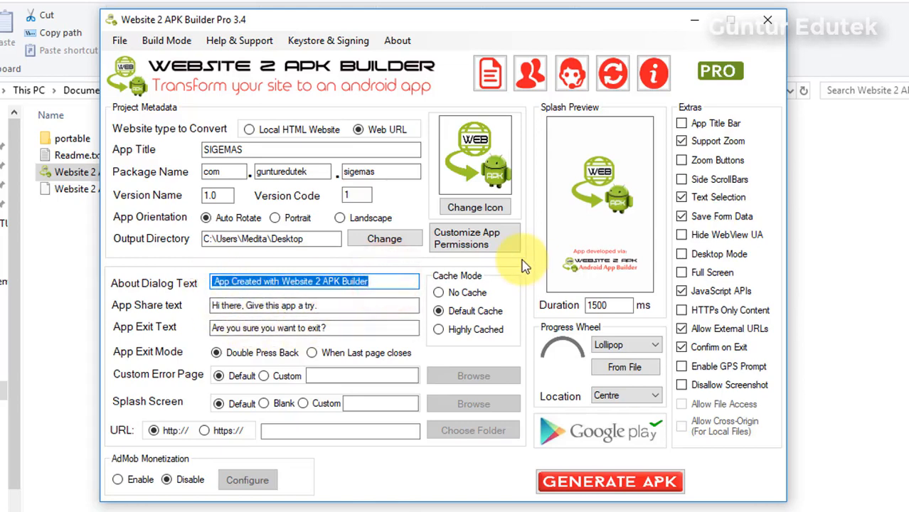
{"action": "type", "text": "at oleh Guntur Edutek"}
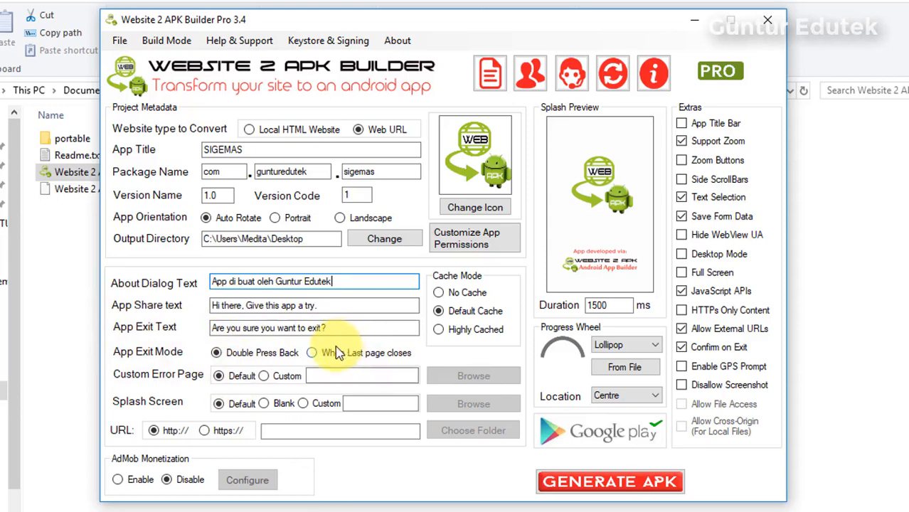
{"action": "left_click_drag", "start_coordinate": [347, 327], "coordinate": [186, 320]}
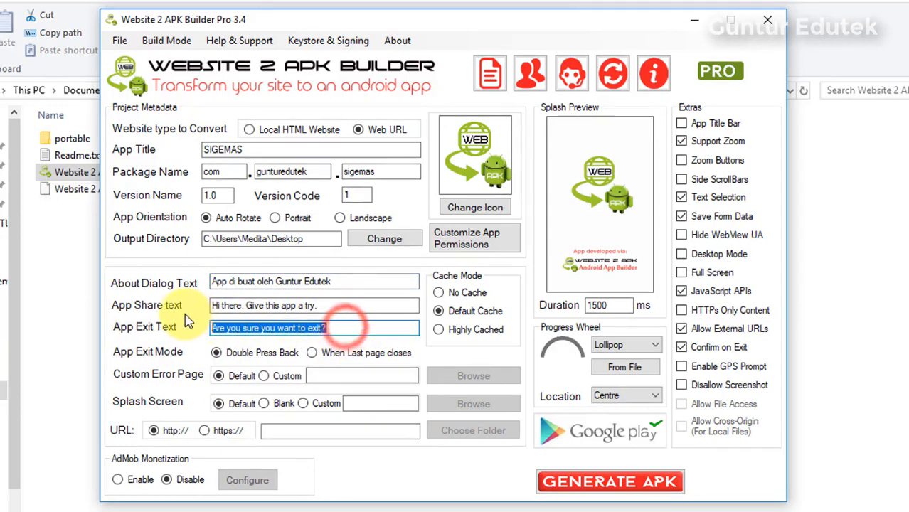
{"action": "type", "text": "A"}
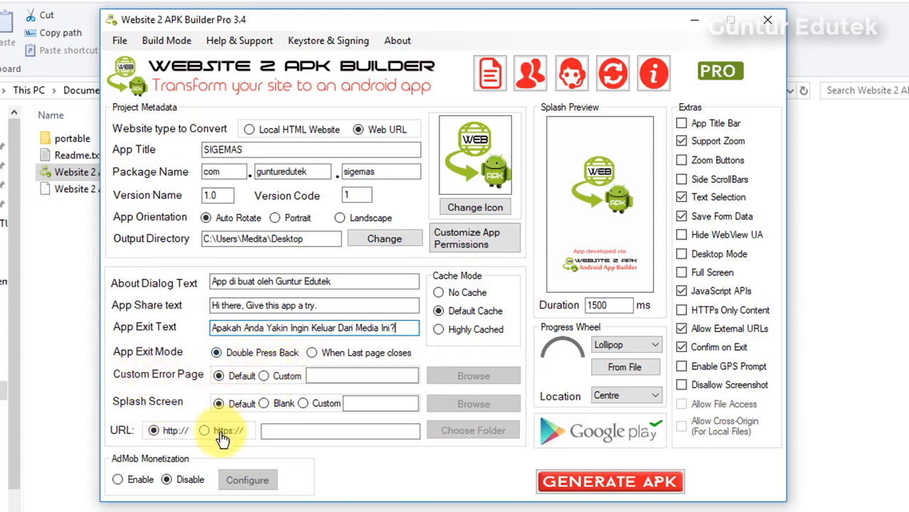
- Enable a custom splash screen using Splash Screen Sigemas.png from Documents > SIGEMAS
{"action": "left_click", "coordinate": [304, 406]}
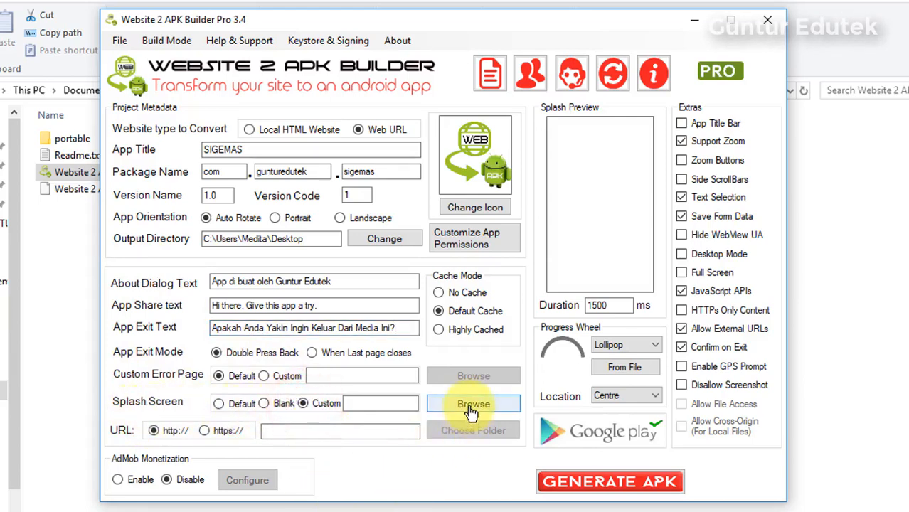
{"action": "left_click", "coordinate": [472, 405]}
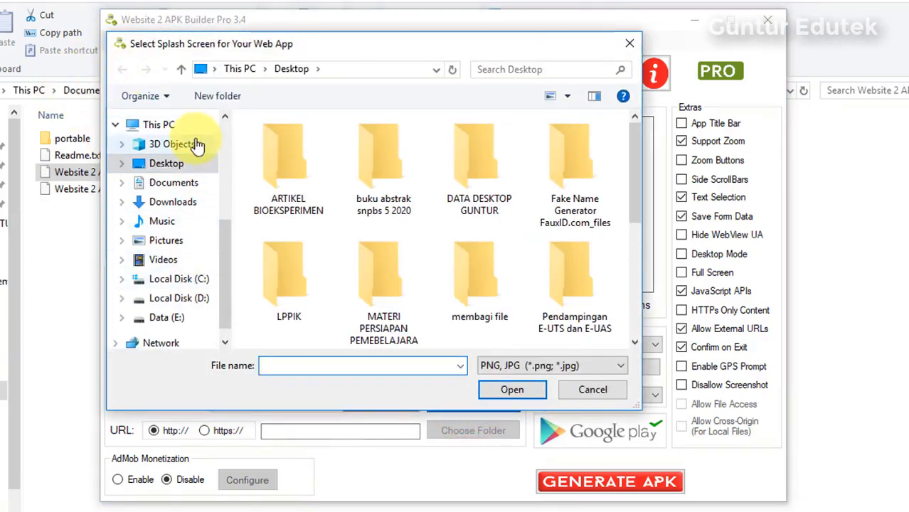
{"action": "left_click", "coordinate": [178, 183]}
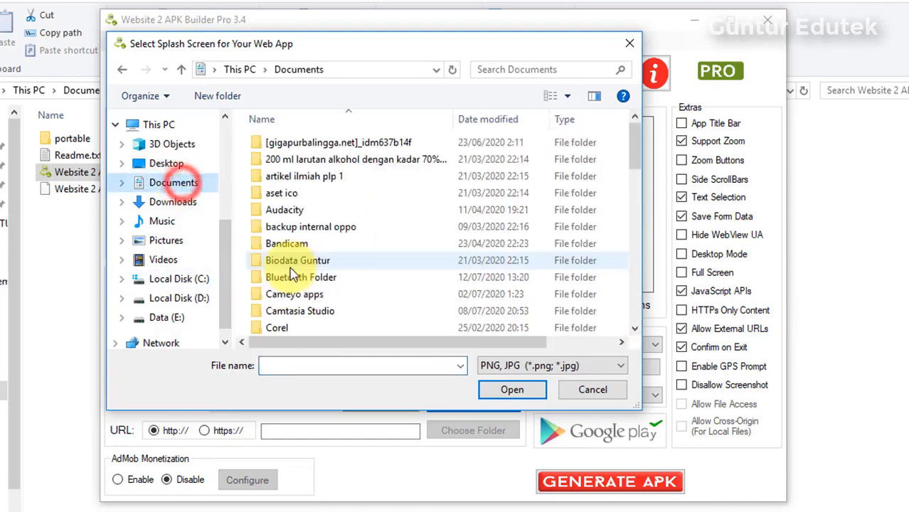
{"action": "scroll", "coordinate": [293, 276], "scroll_direction": "down", "scroll_amount": 15}
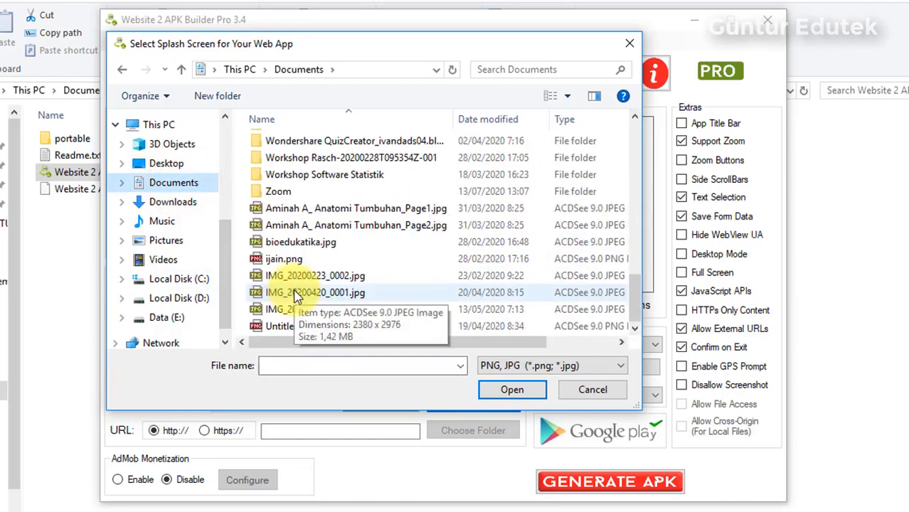
{"action": "scroll", "coordinate": [297, 298], "scroll_direction": "up", "scroll_amount": 4}
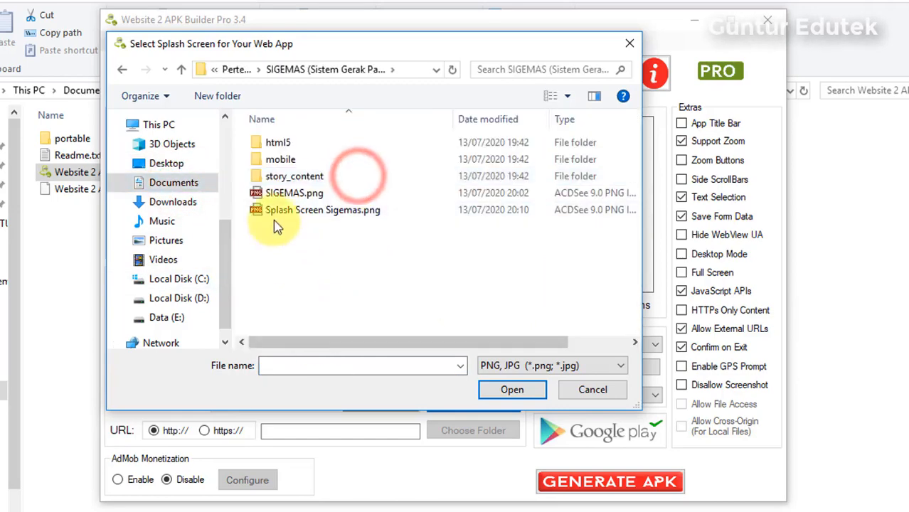
{"action": "left_click", "coordinate": [291, 211]}
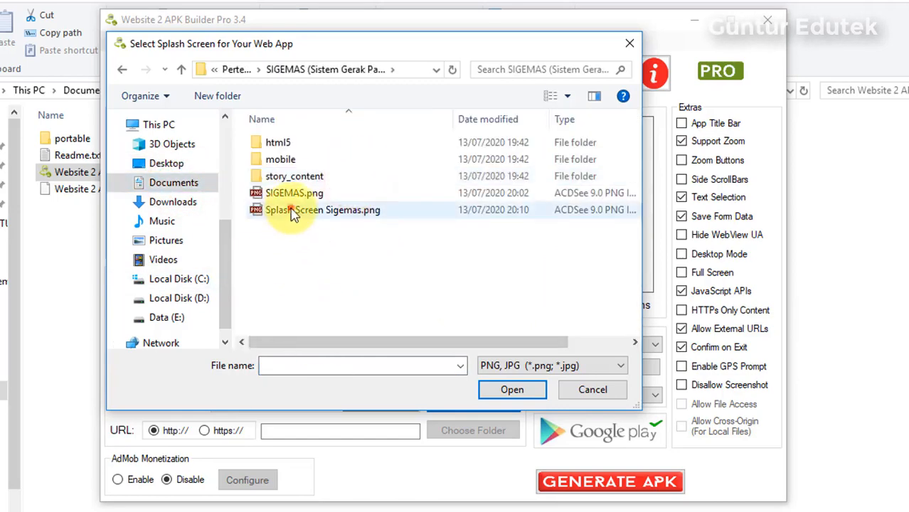
{"action": "left_click", "coordinate": [502, 389]}
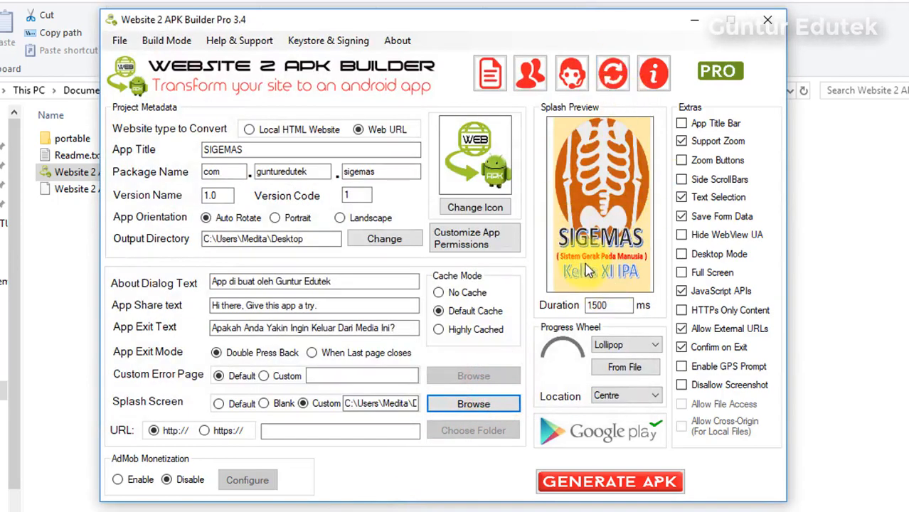
- Pick SIGEMAS.png from the SIGEMAS folder as the app icon
{"action": "left_click", "coordinate": [464, 211]}
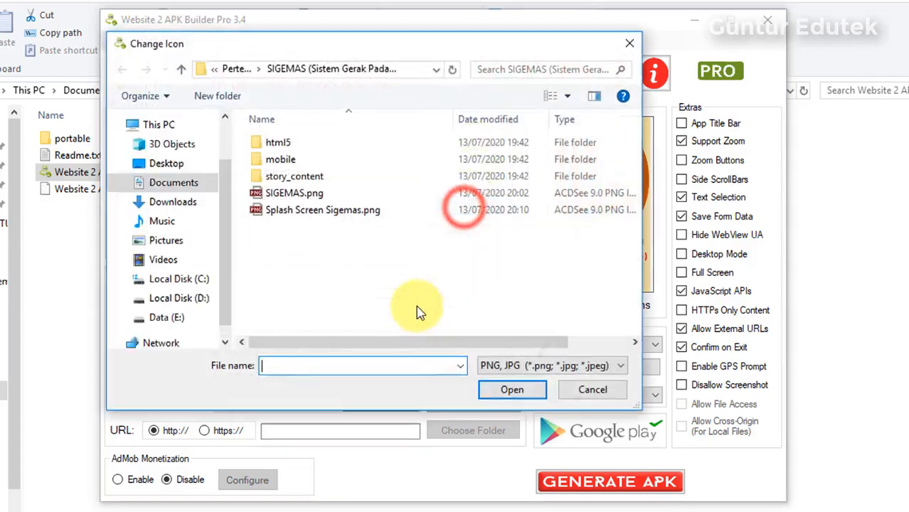
{"action": "left_click", "coordinate": [291, 194]}
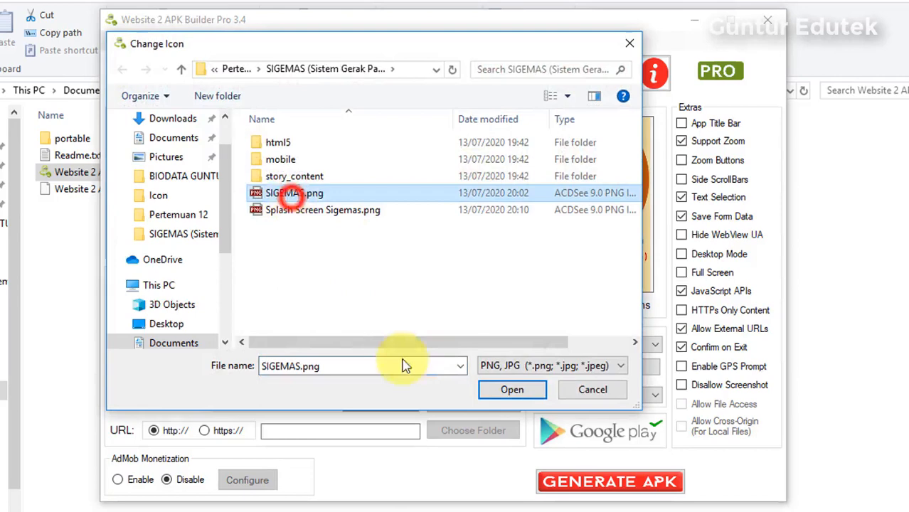
{"action": "left_click", "coordinate": [503, 393]}
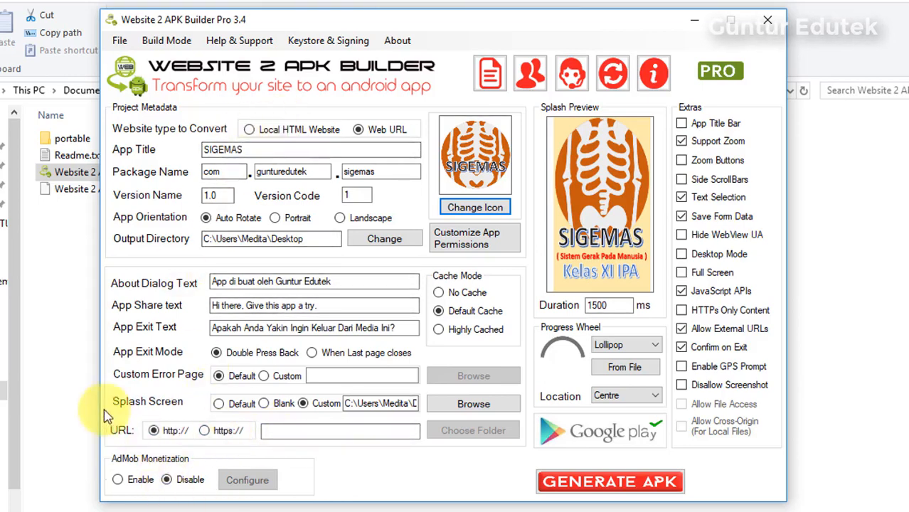
- Switch to Local HTML Website and point it at the SIGEMAS Storyline output folder in Documents
{"action": "left_click", "coordinate": [249, 131]}
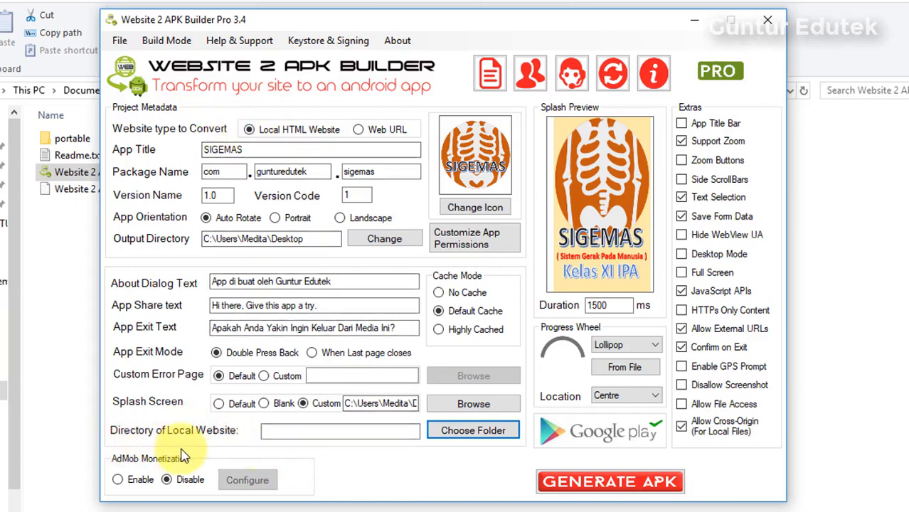
{"action": "left_click", "coordinate": [489, 438]}
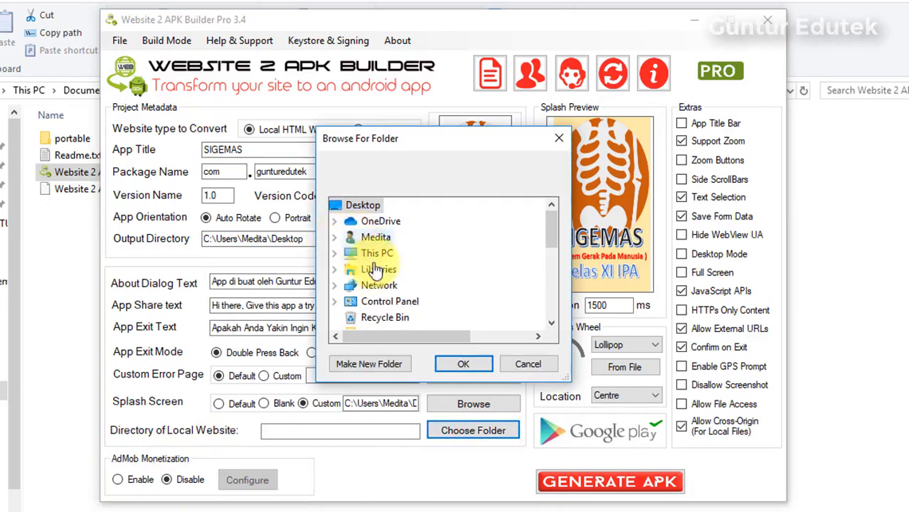
{"action": "left_click", "coordinate": [333, 269]}
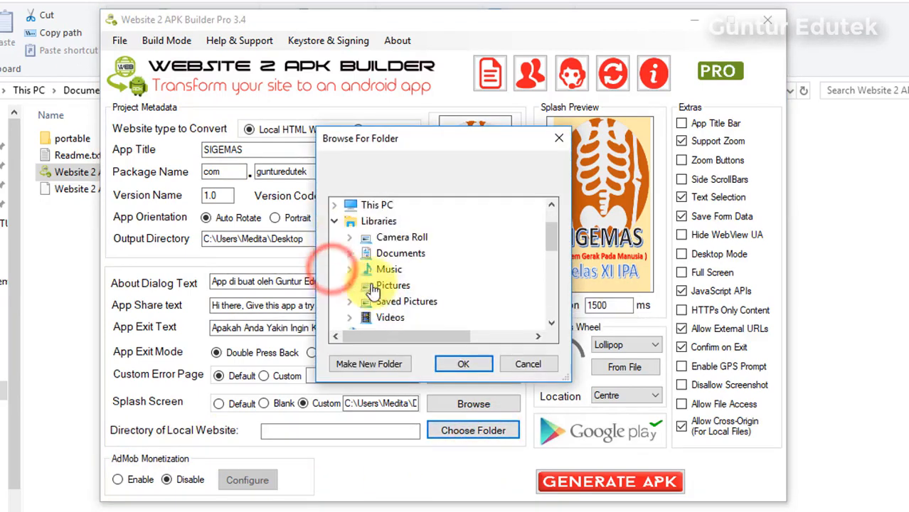
{"action": "left_click", "coordinate": [348, 247]}
{"action": "left_click", "coordinate": [352, 262]}
{"action": "scroll", "coordinate": [416, 329], "scroll_direction": "down", "scroll_amount": 12}
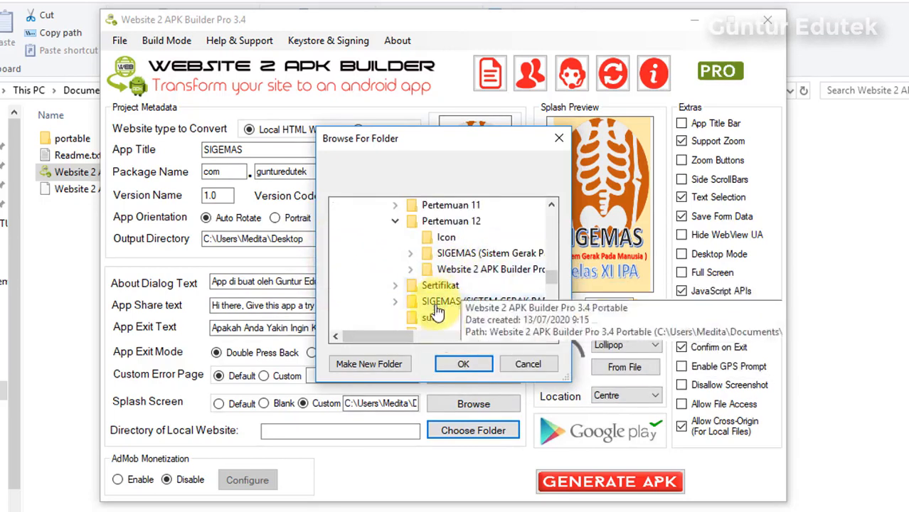
{"action": "left_click_drag", "start_coordinate": [363, 336], "coordinate": [446, 337]}
{"action": "left_click", "coordinate": [359, 255]}
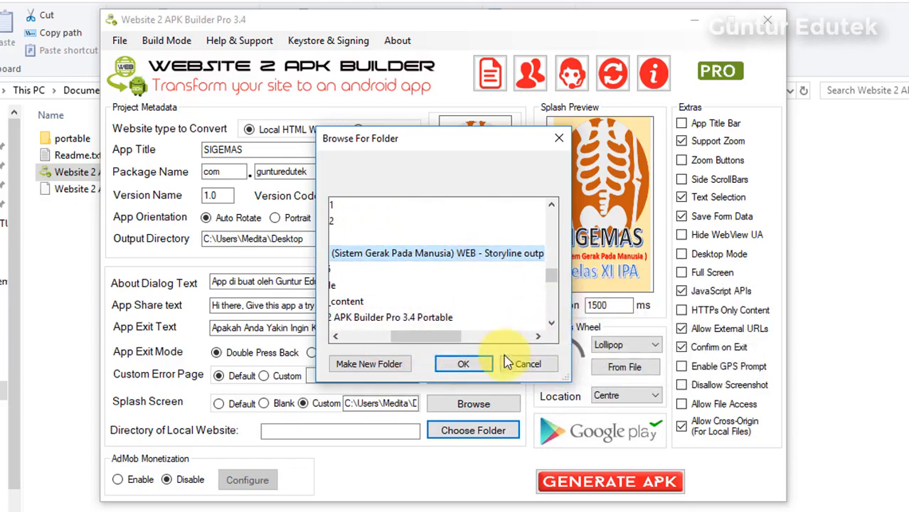
{"action": "left_click", "coordinate": [464, 364]}
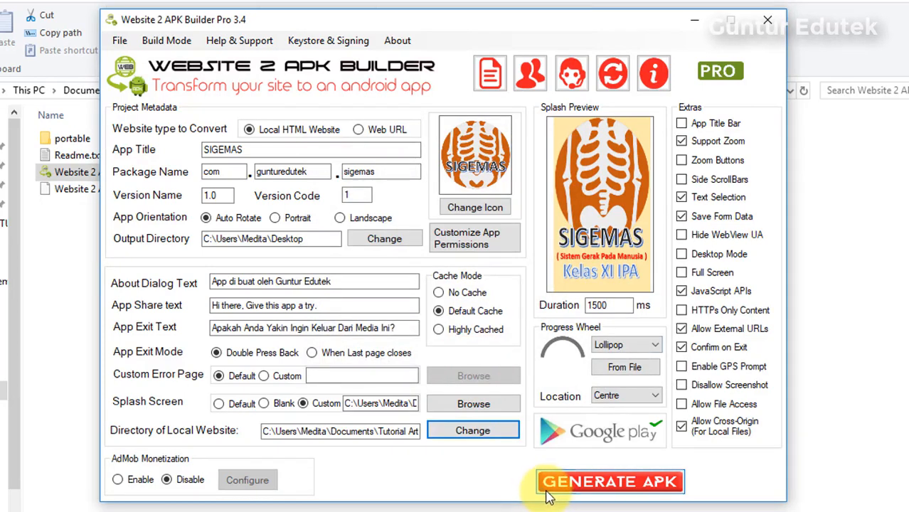
- Set the Progress Wheel style to Dotted
{"action": "left_click", "coordinate": [658, 347]}
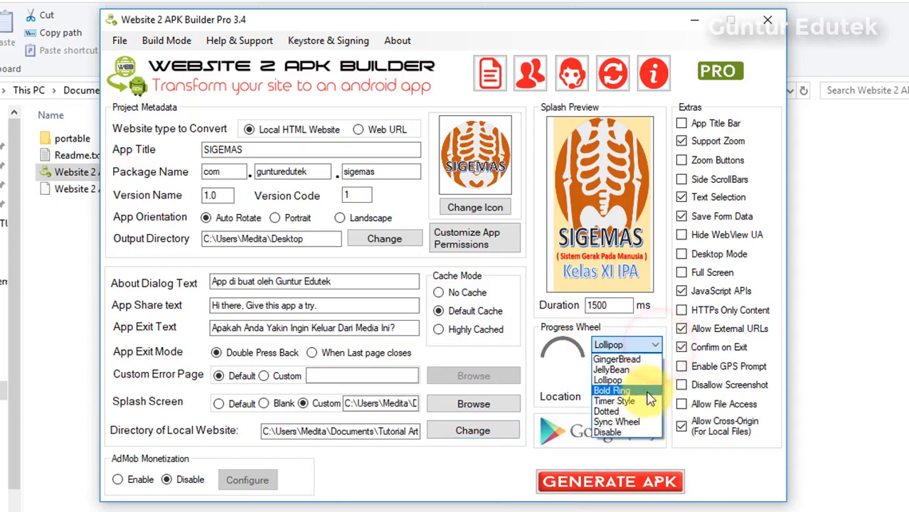
{"action": "left_click", "coordinate": [632, 412]}
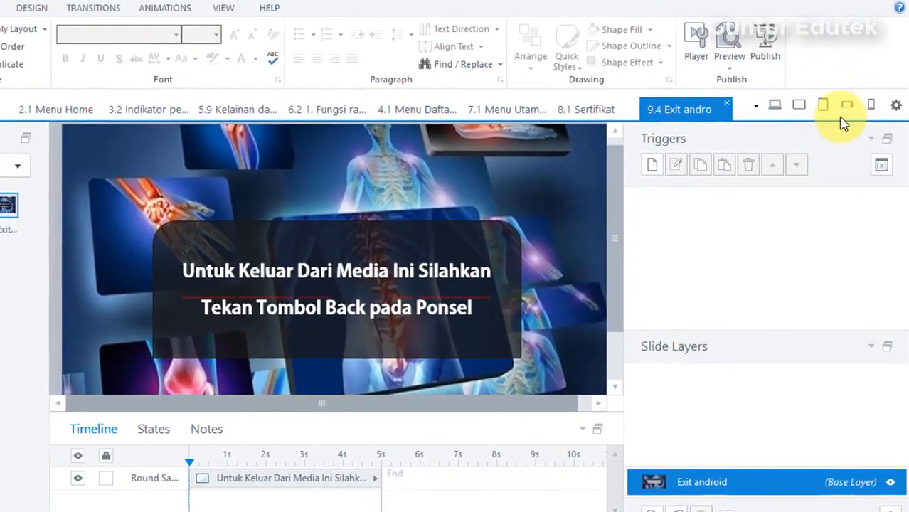
- Preview the exit slide in Storyline's Tablet Landscape and Portrait layouts, then return to the APK builder
{"action": "left_click", "coordinate": [799, 107]}
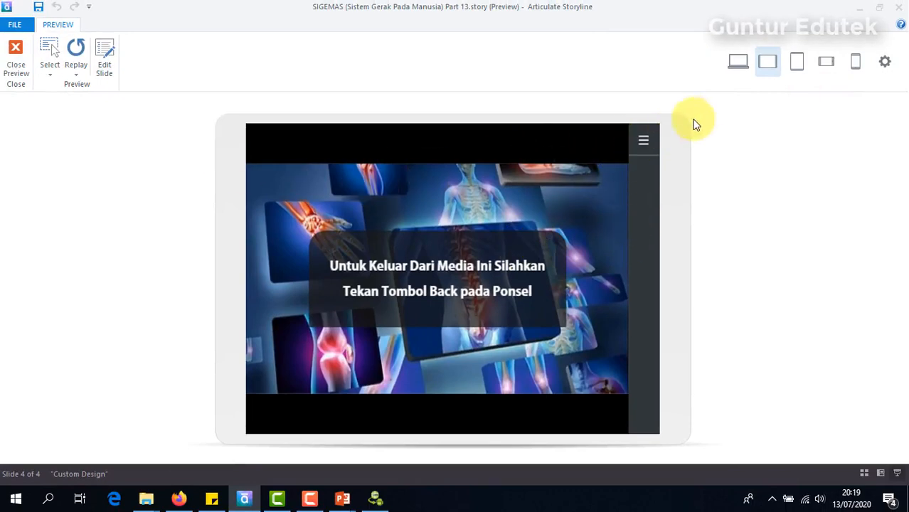
{"action": "left_click", "coordinate": [642, 149]}
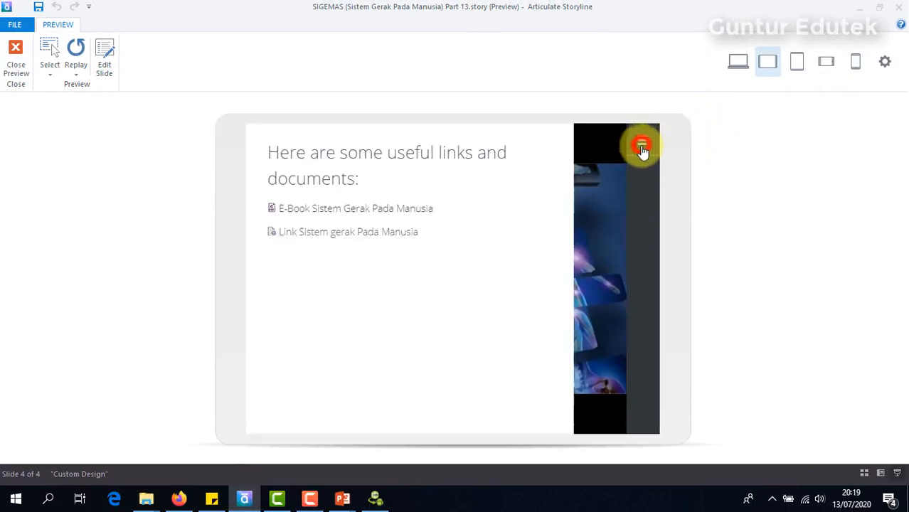
{"action": "left_click", "coordinate": [712, 138]}
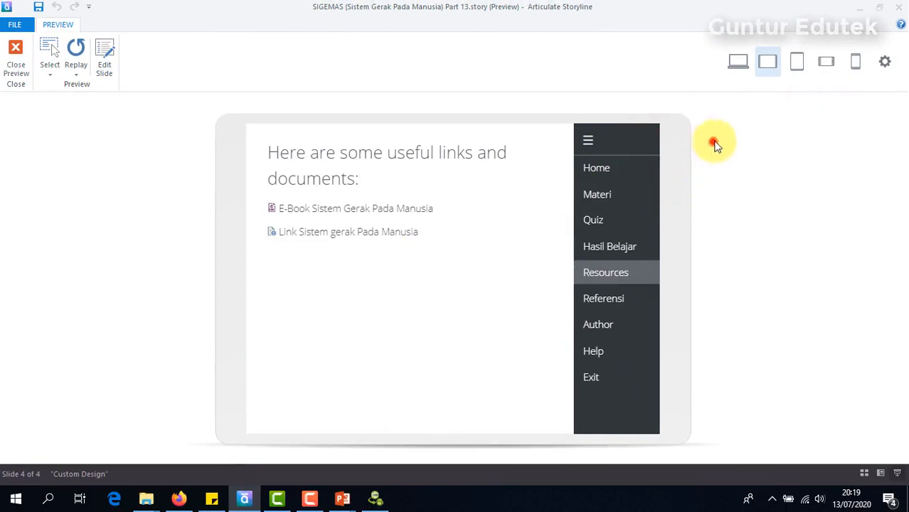
{"action": "left_click", "coordinate": [800, 60]}
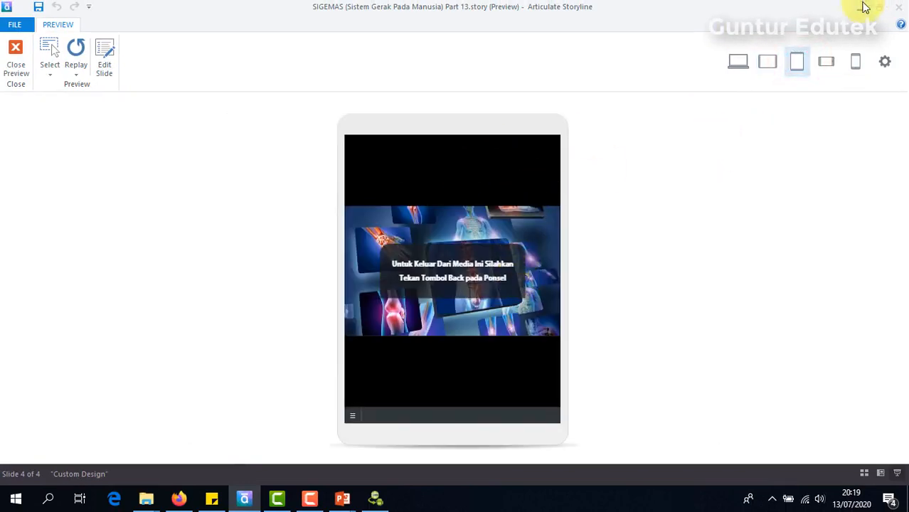
{"action": "left_click", "coordinate": [823, 67]}
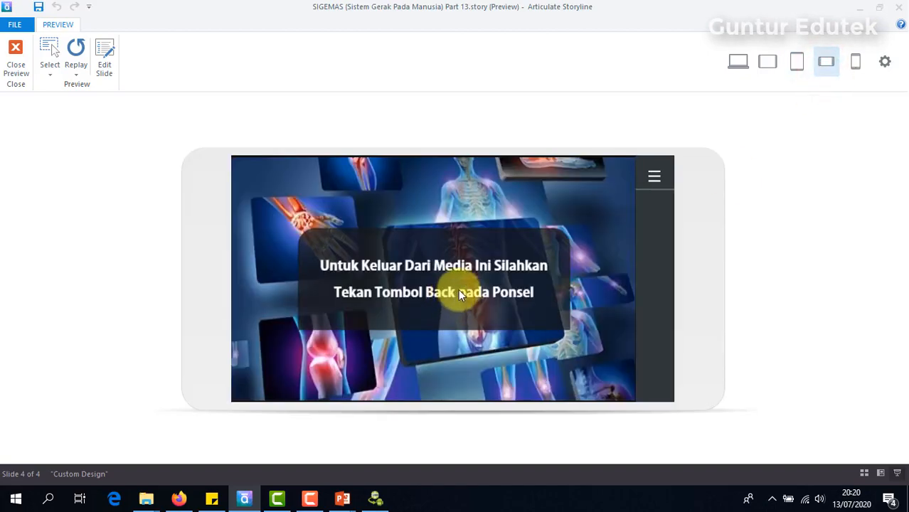
{"action": "left_click", "coordinate": [373, 498]}
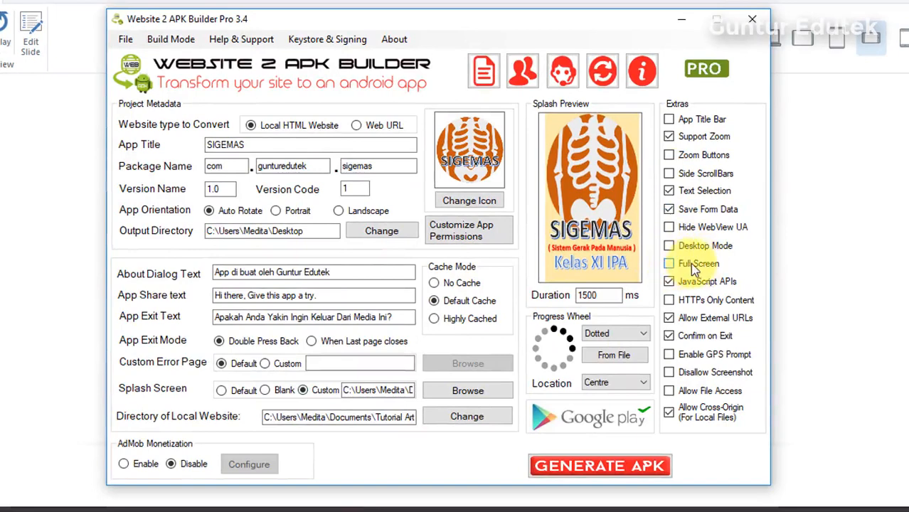
- Preview the exit slide in Storyline's Desktop layout with the top menu bar, then return to the APK builder
{"action": "left_click", "coordinate": [837, 179]}
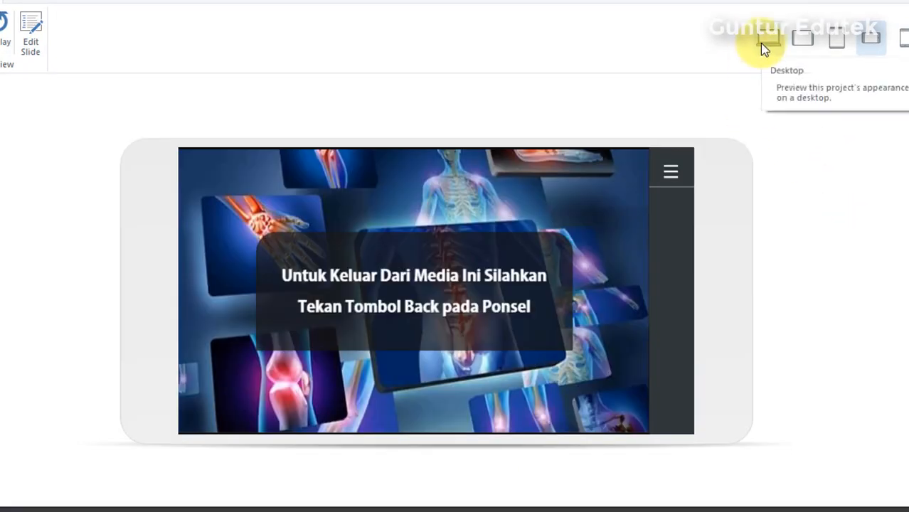
{"action": "left_click", "coordinate": [526, 509]}
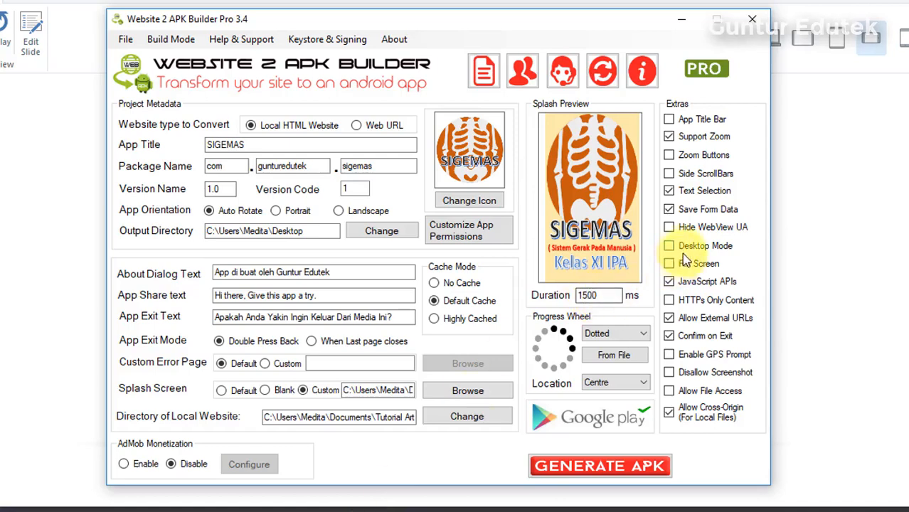
{"action": "left_click", "coordinate": [831, 183]}
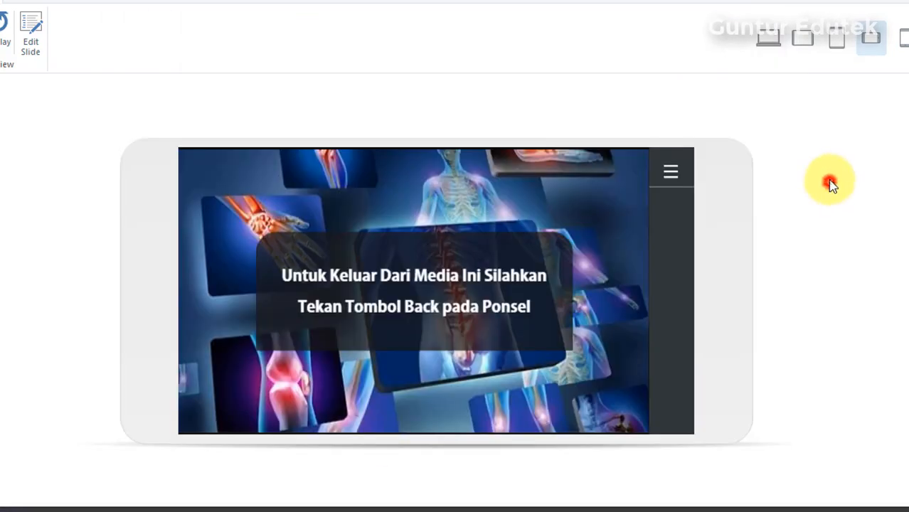
{"action": "left_click", "coordinate": [769, 43]}
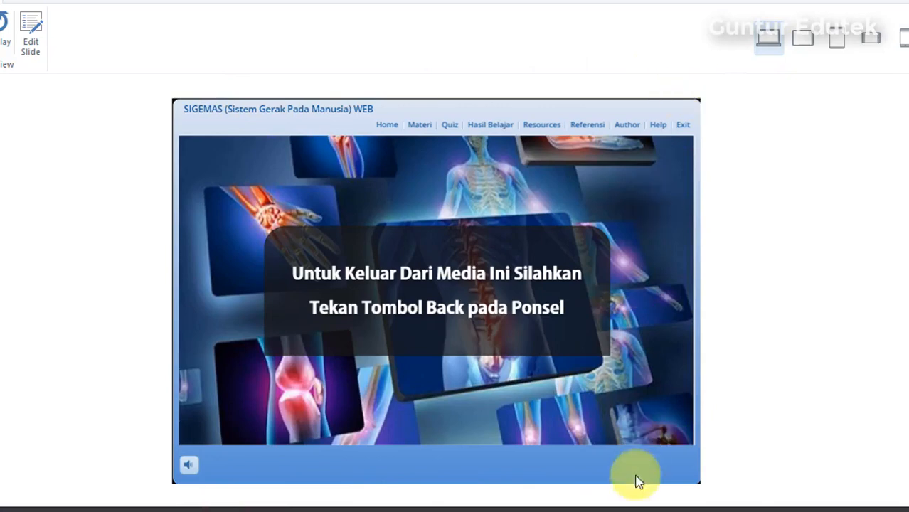
{"action": "left_click", "coordinate": [850, 165]}
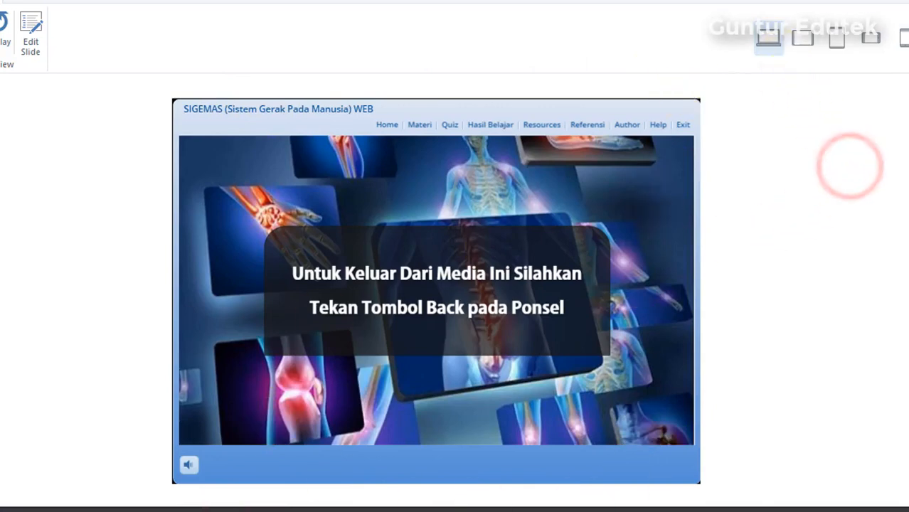
{"action": "left_click", "coordinate": [335, 510]}
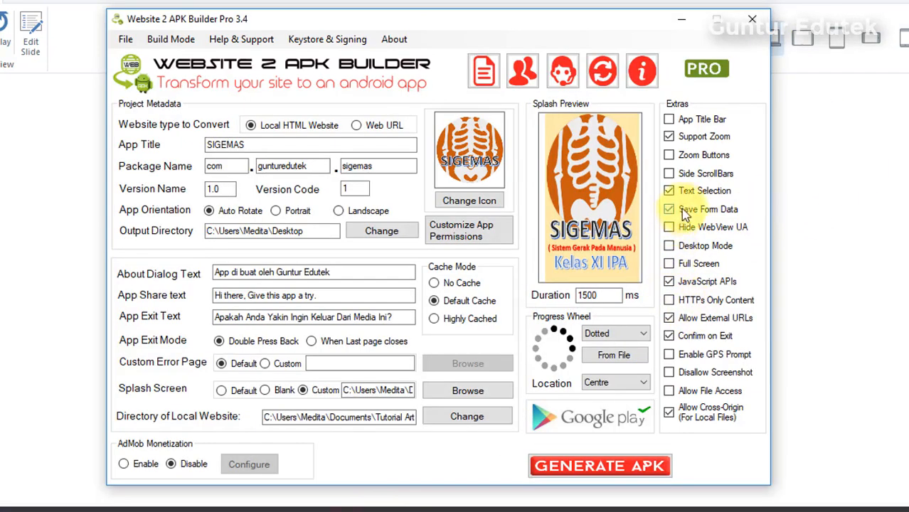
- In Extras, keep Desktop Mode unchecked and enable Full Screen
{"action": "left_click", "coordinate": [670, 249]}
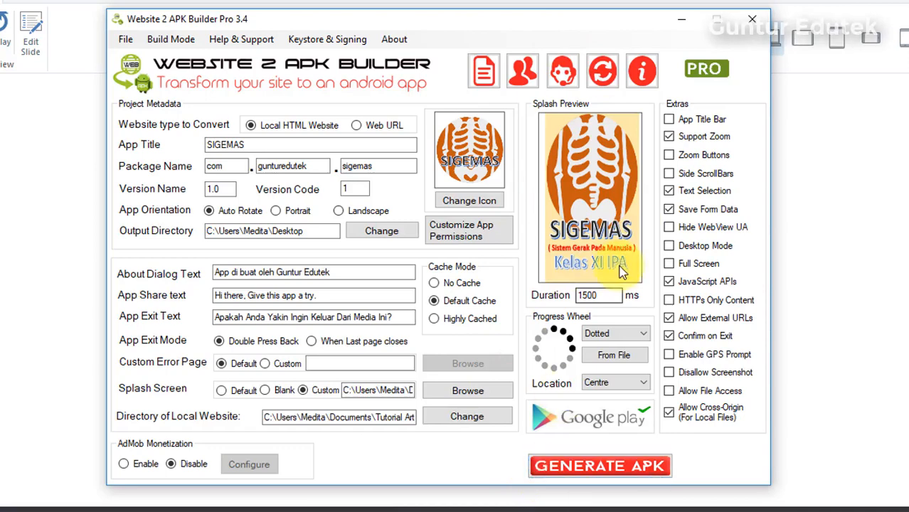
{"action": "left_click", "coordinate": [669, 264]}
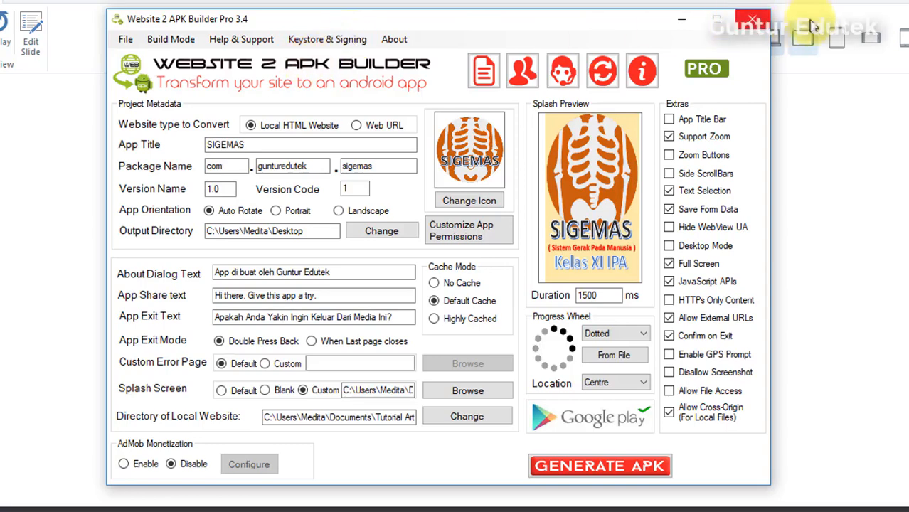
- In Signing & Keystore, choose Custom Keystore and load the sigemas.keystore file
{"action": "left_click", "coordinate": [320, 42]}
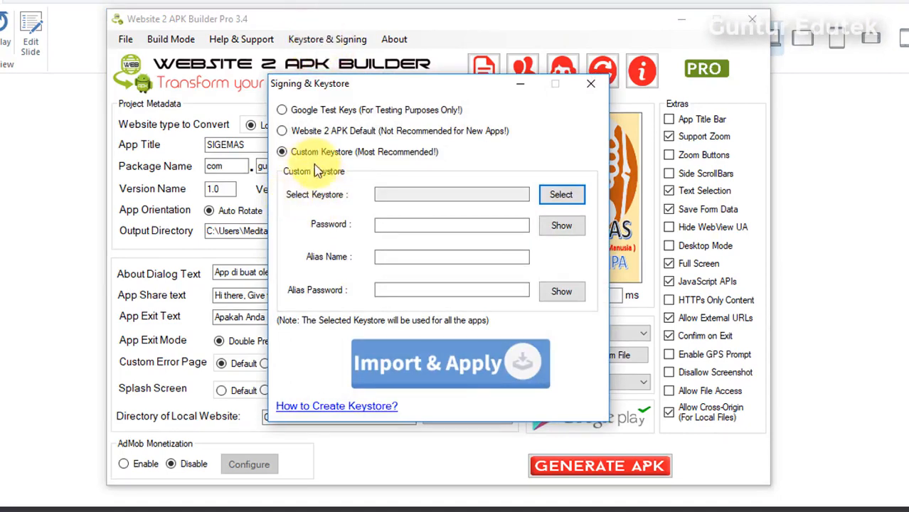
{"action": "left_click", "coordinate": [284, 151]}
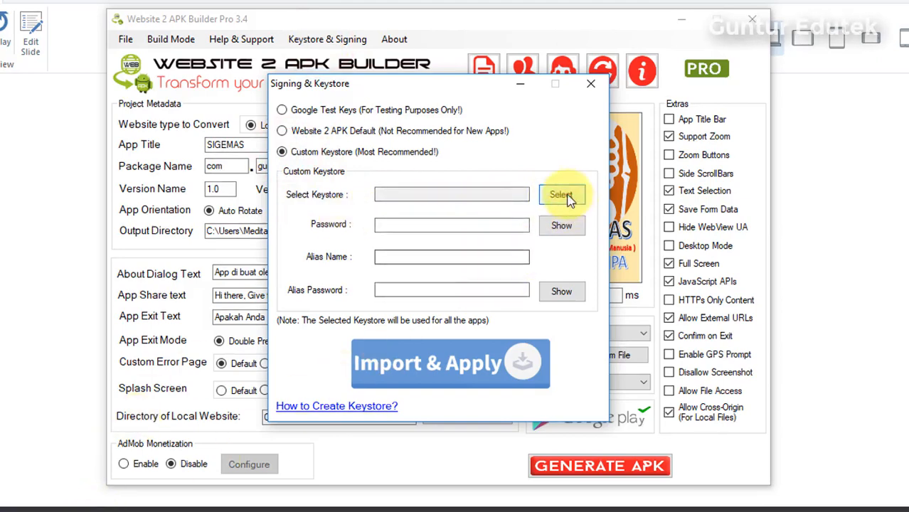
{"action": "left_click", "coordinate": [562, 194]}
{"action": "left_click", "coordinate": [421, 352]}
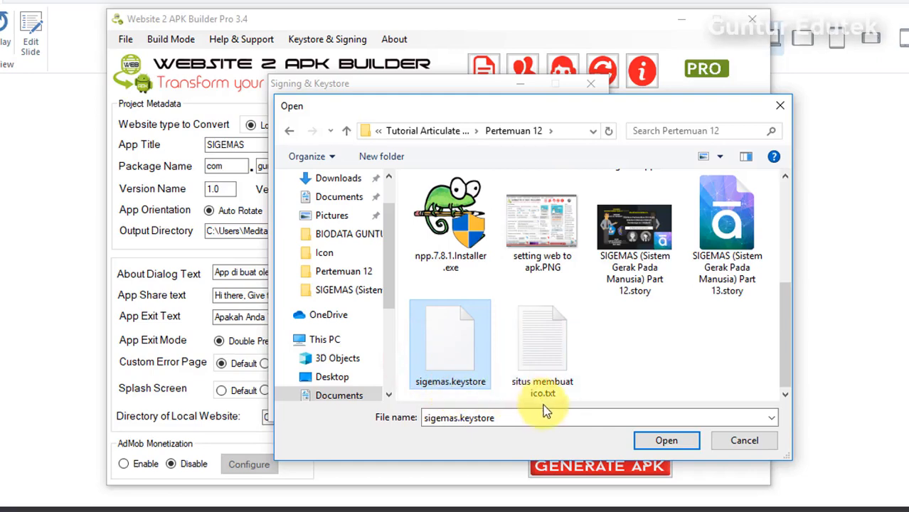
{"action": "left_click", "coordinate": [674, 438]}
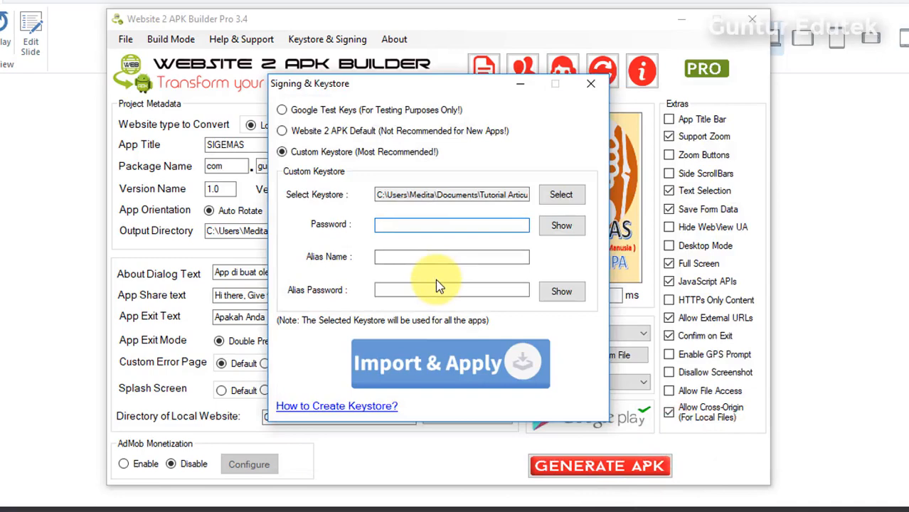
- Enter the keystore password, alias name and alias password, then reveal both passwords to check them
{"action": "type", "text": "***********"}
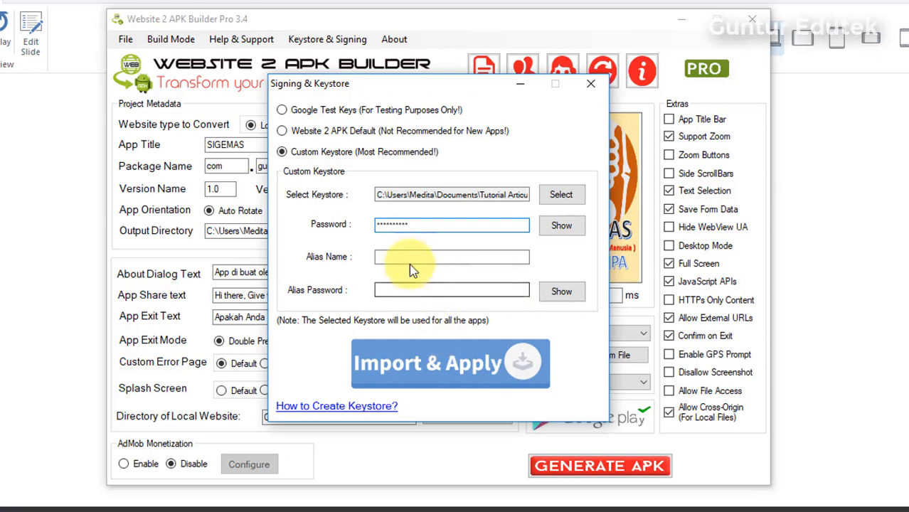
{"action": "left_click", "coordinate": [406, 256]}
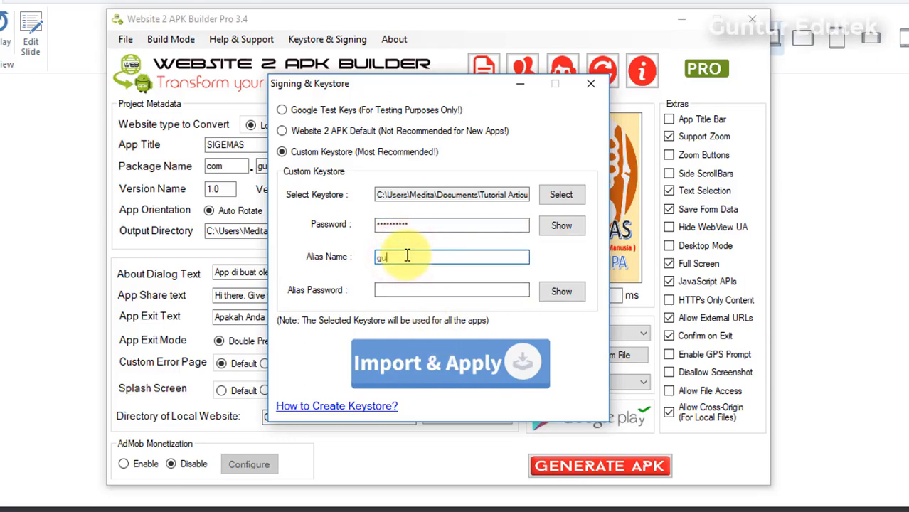
{"action": "type", "text": "gunturedutek"}
{"action": "left_click", "coordinate": [401, 291]}
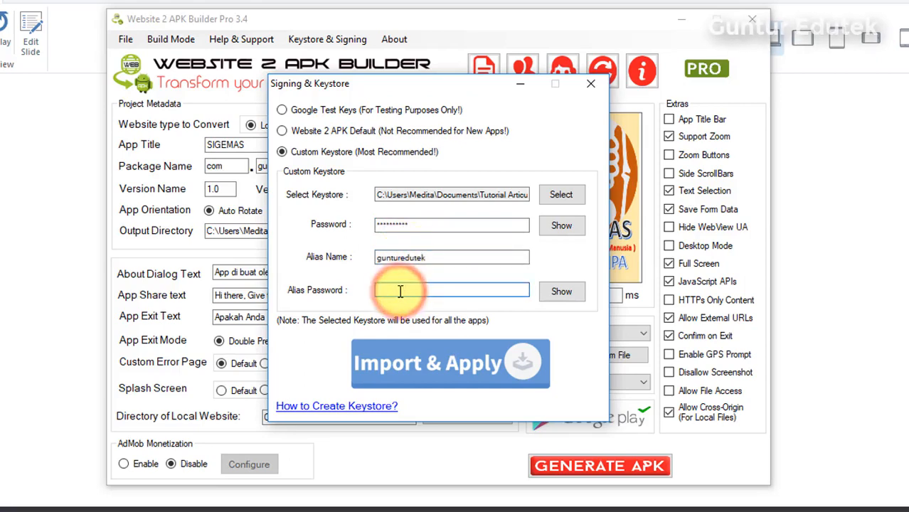
{"action": "type", "text": "12"}
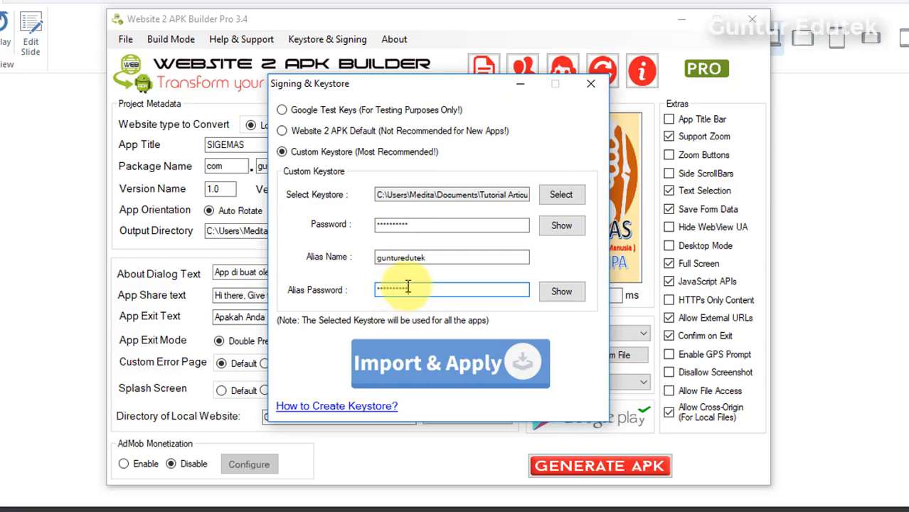
{"action": "left_click", "coordinate": [558, 231]}
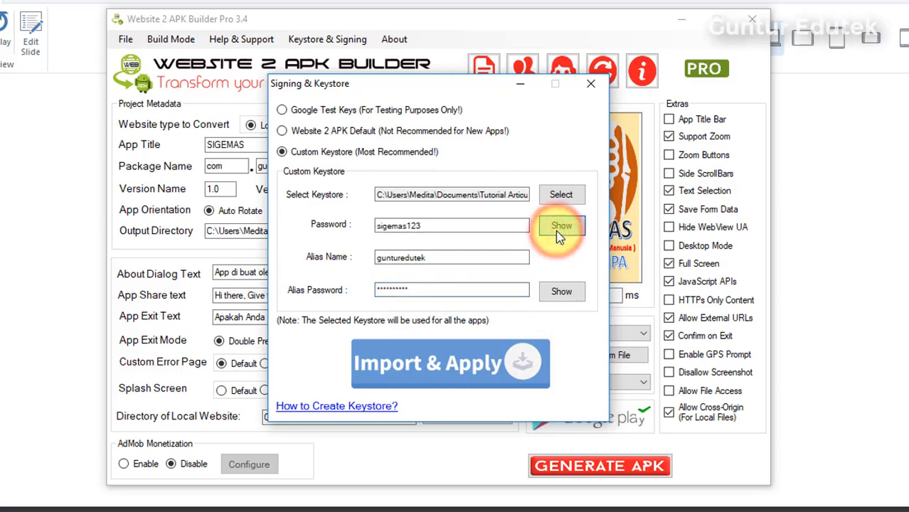
{"action": "left_click", "coordinate": [575, 296]}
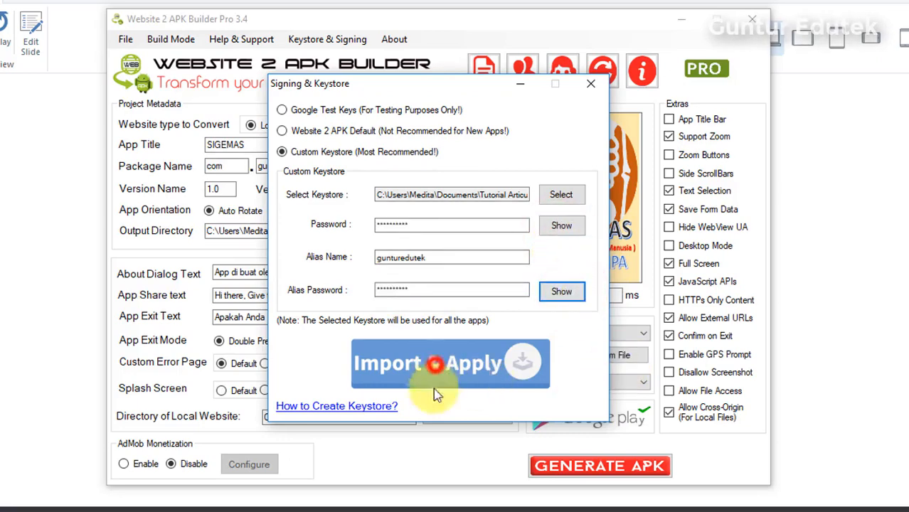
- After the incorrect password error, insert an underscore after 'guntur' in the alias name and apply the keystore successfully
{"action": "left_click", "coordinate": [434, 364]}
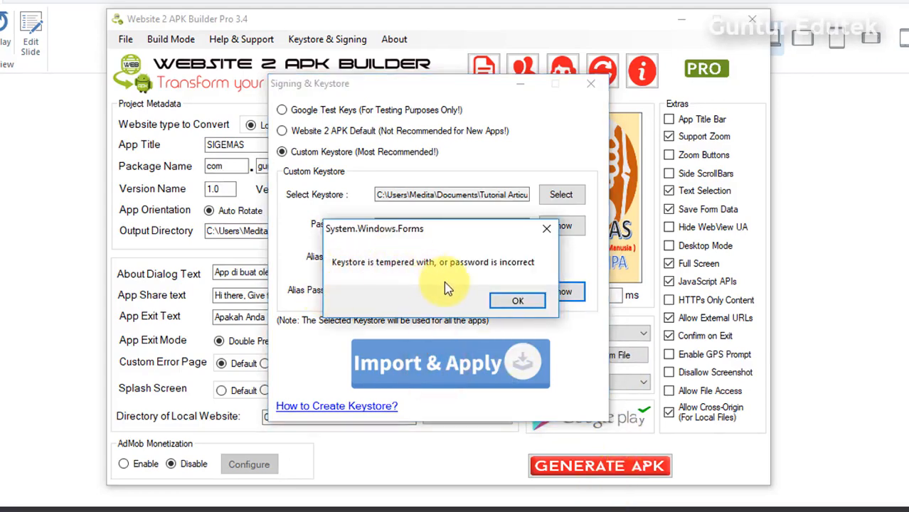
{"action": "left_click", "coordinate": [518, 300]}
{"action": "double_click", "coordinate": [403, 259]}
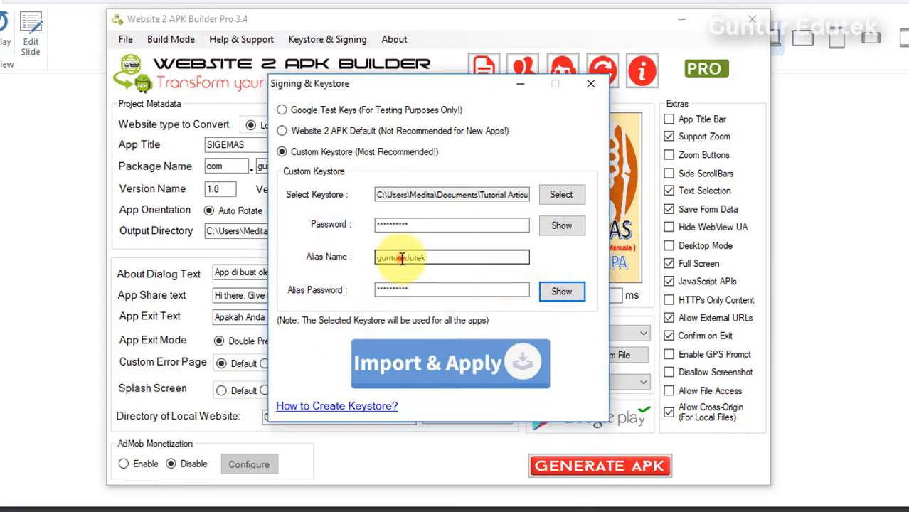
{"action": "left_click", "coordinate": [400, 259]}
{"action": "type", "text": "_"}
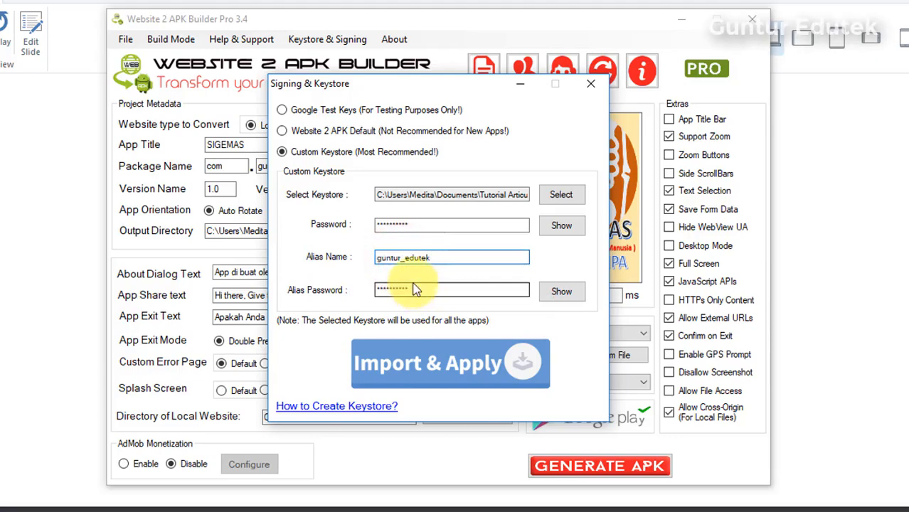
{"action": "left_click", "coordinate": [436, 363]}
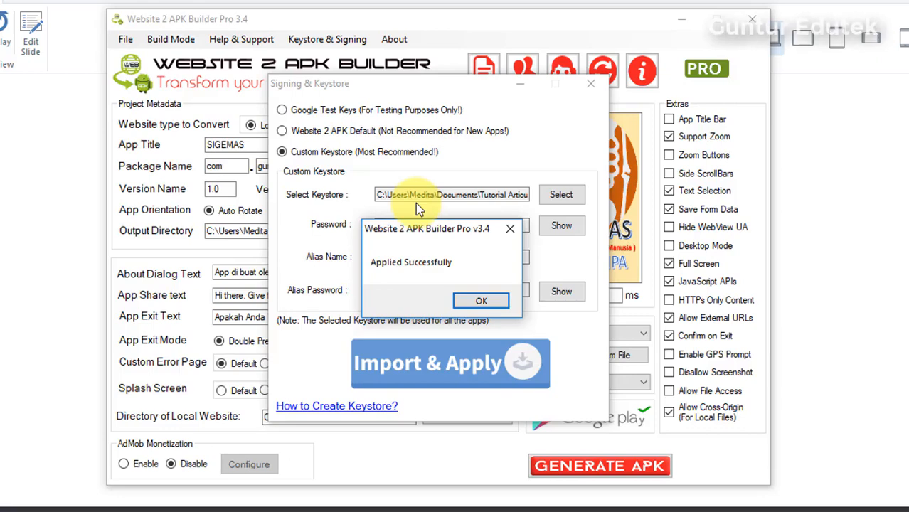
{"action": "left_click", "coordinate": [481, 303]}
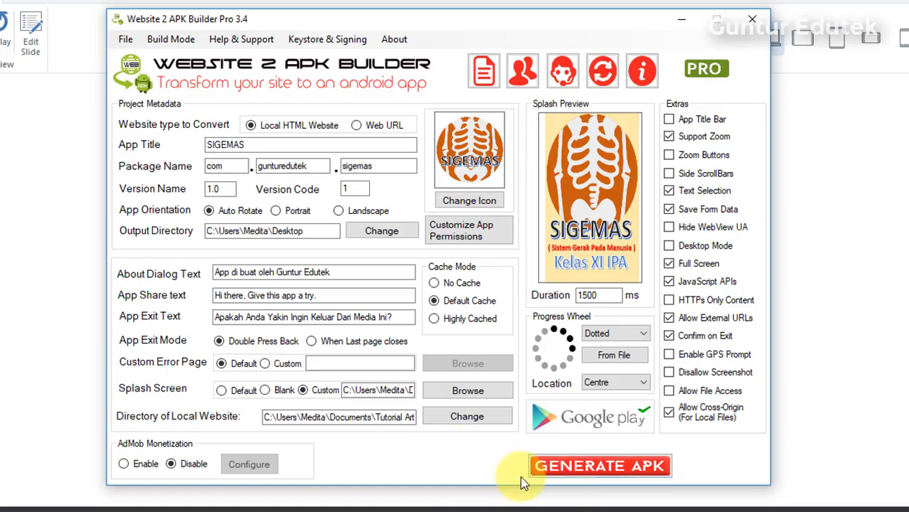
- Generate the signed SIGEMAS APK, confirm the Be Patient prompt, and finish when it completes
{"action": "left_click", "coordinate": [605, 468]}
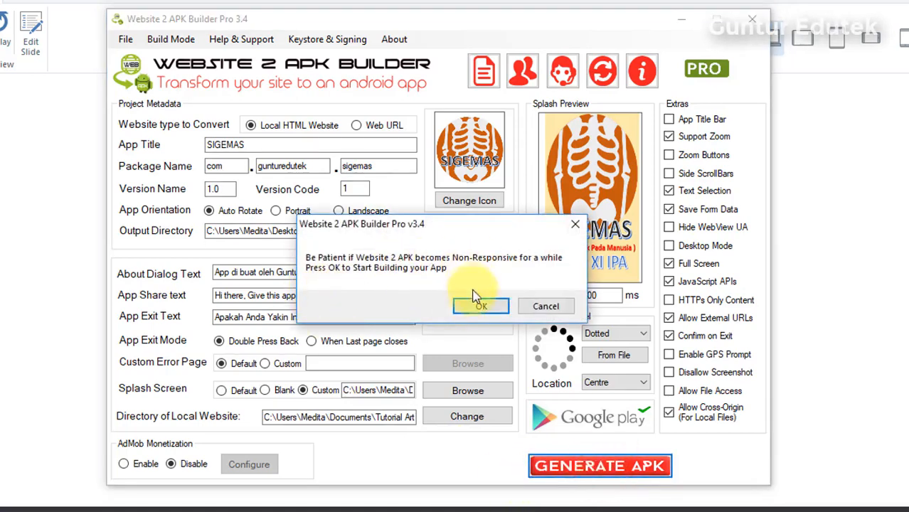
{"action": "left_click", "coordinate": [478, 309]}
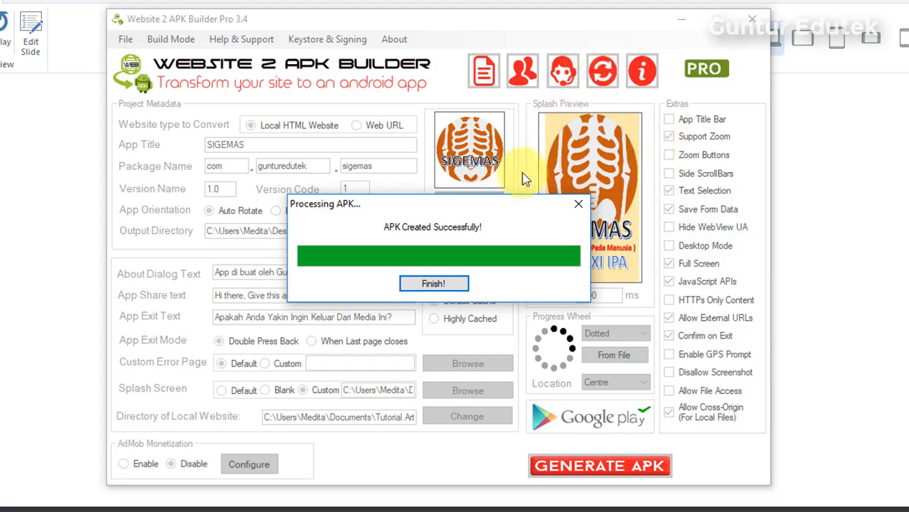
{"action": "left_click", "coordinate": [433, 283]}
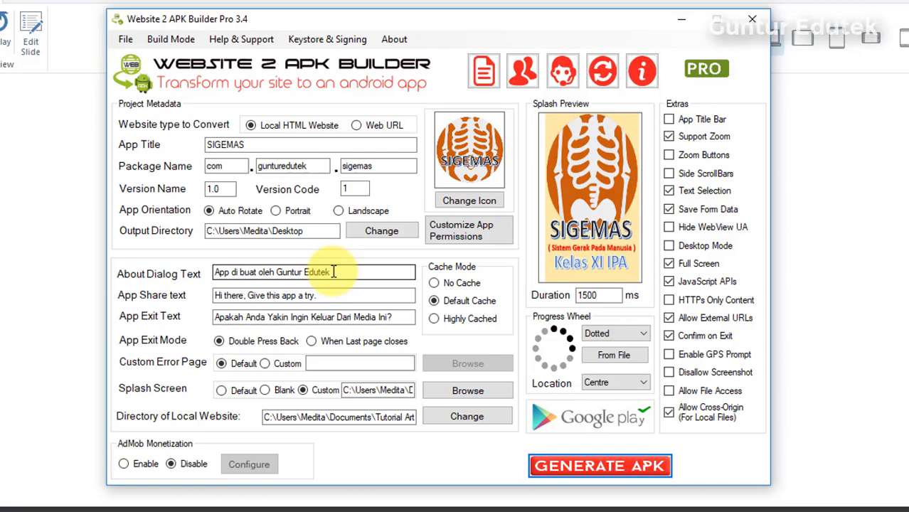
- Save the project as SIGEMAS.webapp in Pertemuan 12 and acknowledge the saved confirmation
{"action": "left_click", "coordinate": [124, 41]}
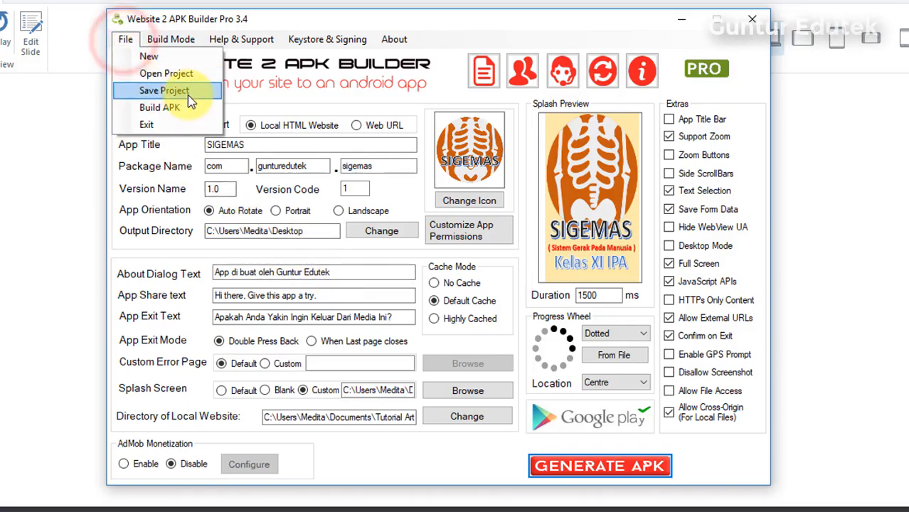
{"action": "left_click", "coordinate": [186, 93]}
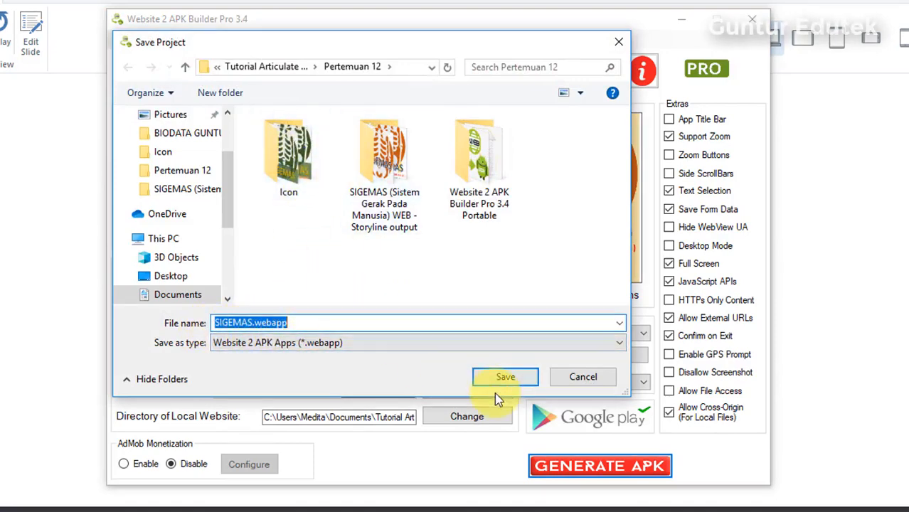
{"action": "left_click", "coordinate": [504, 376]}
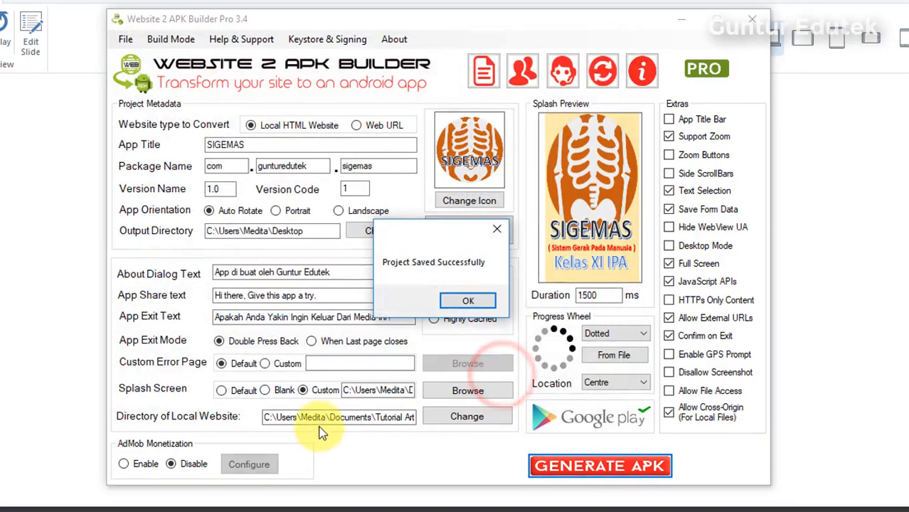
{"action": "left_click", "coordinate": [484, 303]}
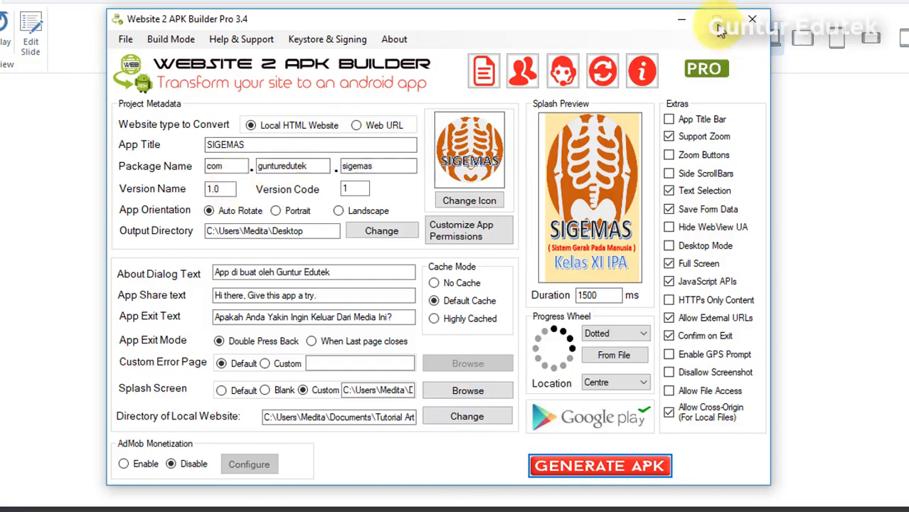
- Minimize the builder and File Explorer, then select the SIGEMAS .apk file on the desktop
{"action": "left_click", "coordinate": [679, 20]}
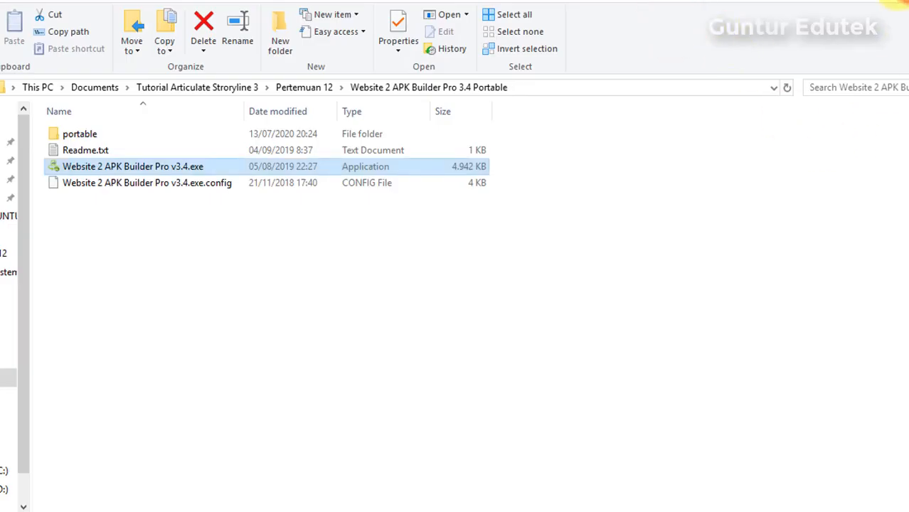
{"action": "left_click", "coordinate": [903, 27]}
{"action": "left_click", "coordinate": [527, 242]}
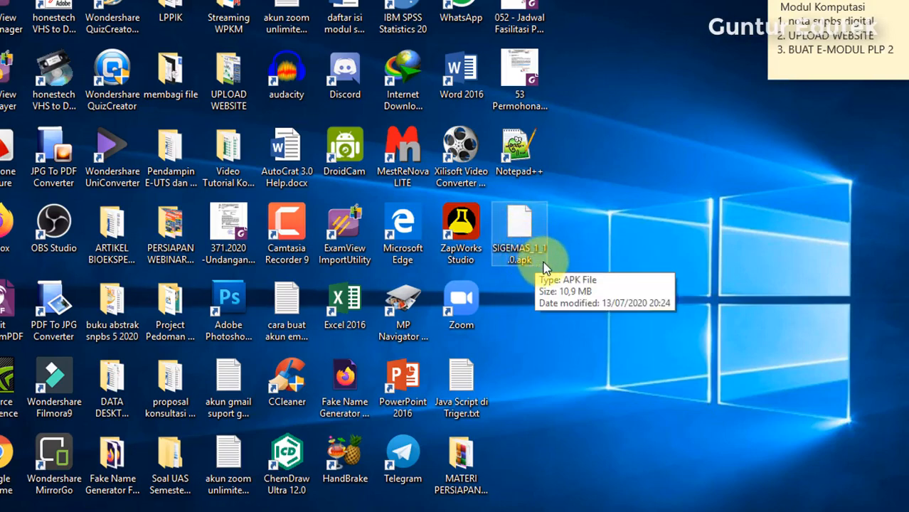
{"action": "left_click", "coordinate": [599, 199]}
{"action": "left_click", "coordinate": [514, 212]}
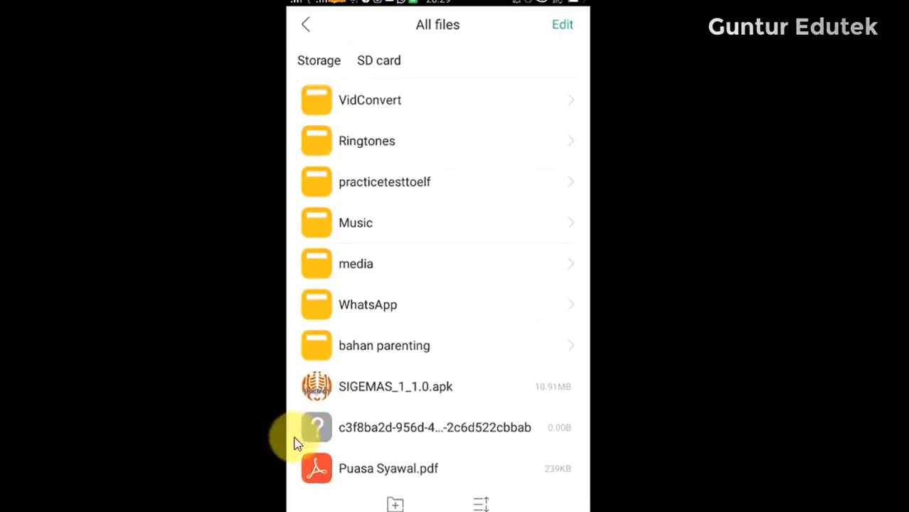
- Open SIGEMAS_1_1.0.apk in the phone's file manager to install it
{"action": "left_click", "coordinate": [448, 403]}
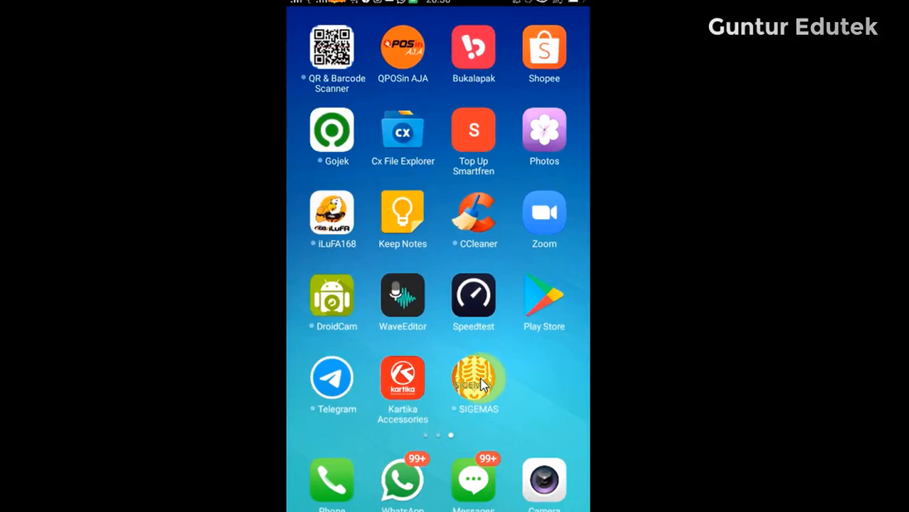
{"action": "left_click", "coordinate": [480, 382]}
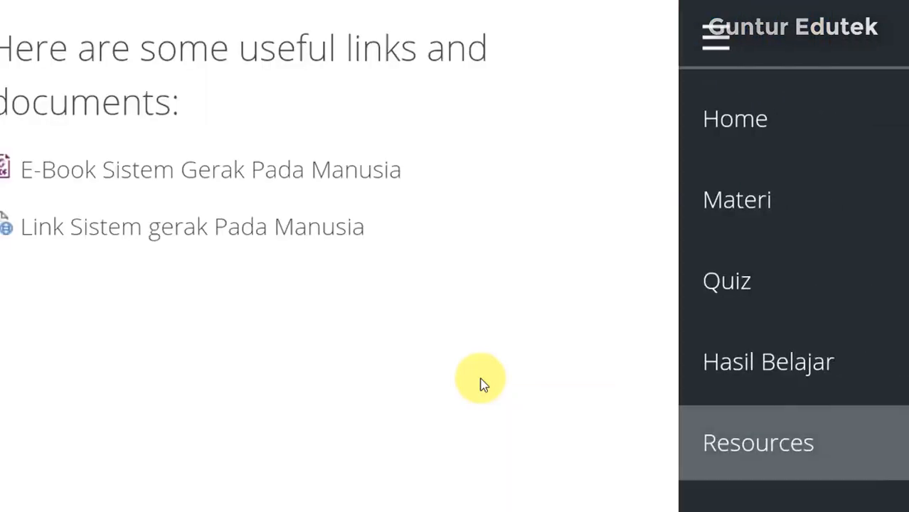
{"action": "scroll", "coordinate": [484, 385], "scroll_direction": "down", "scroll_amount": 4}
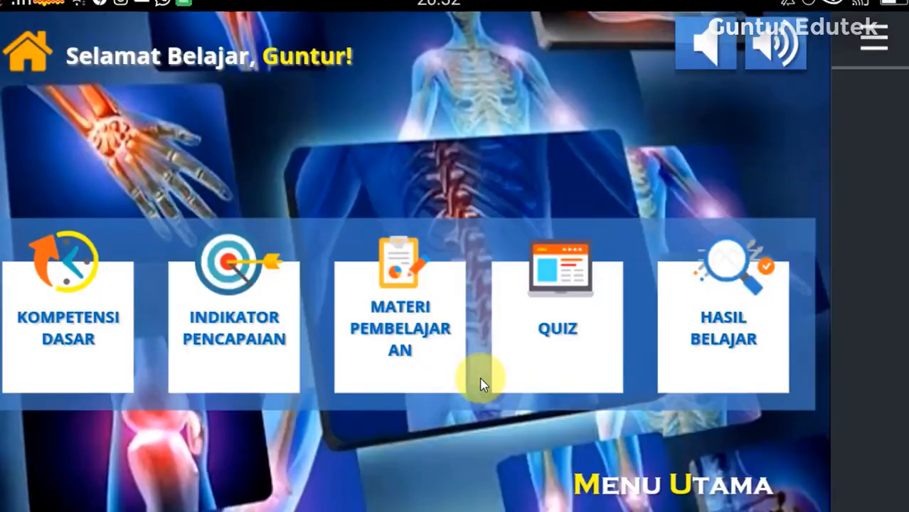
{"action": "key", "text": "Escape"}
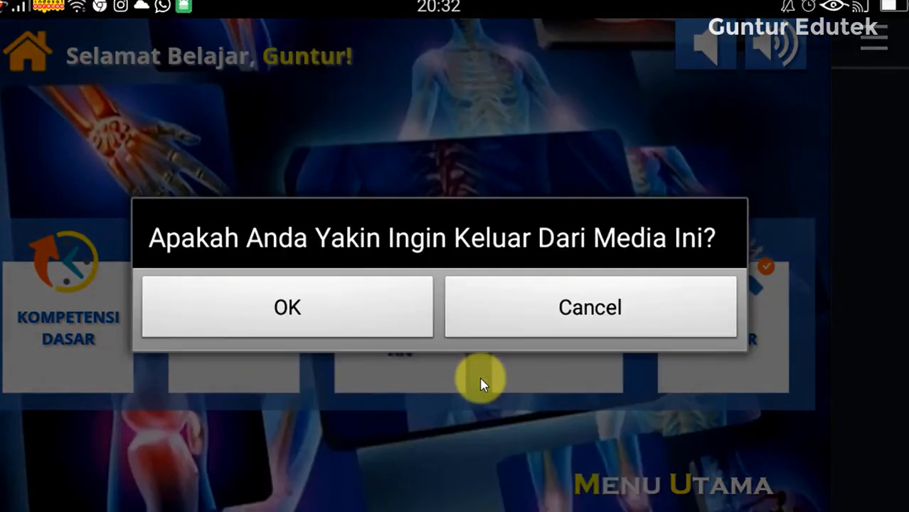
{"action": "key", "text": "Return"}
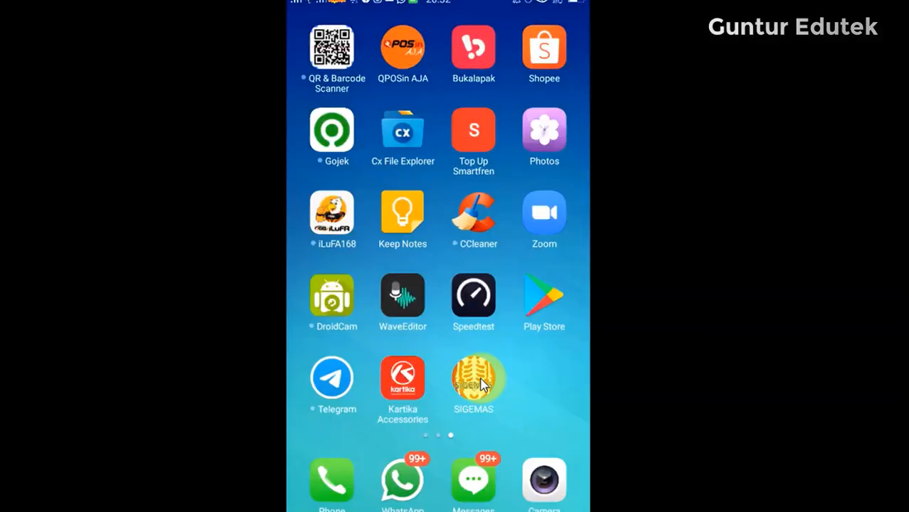